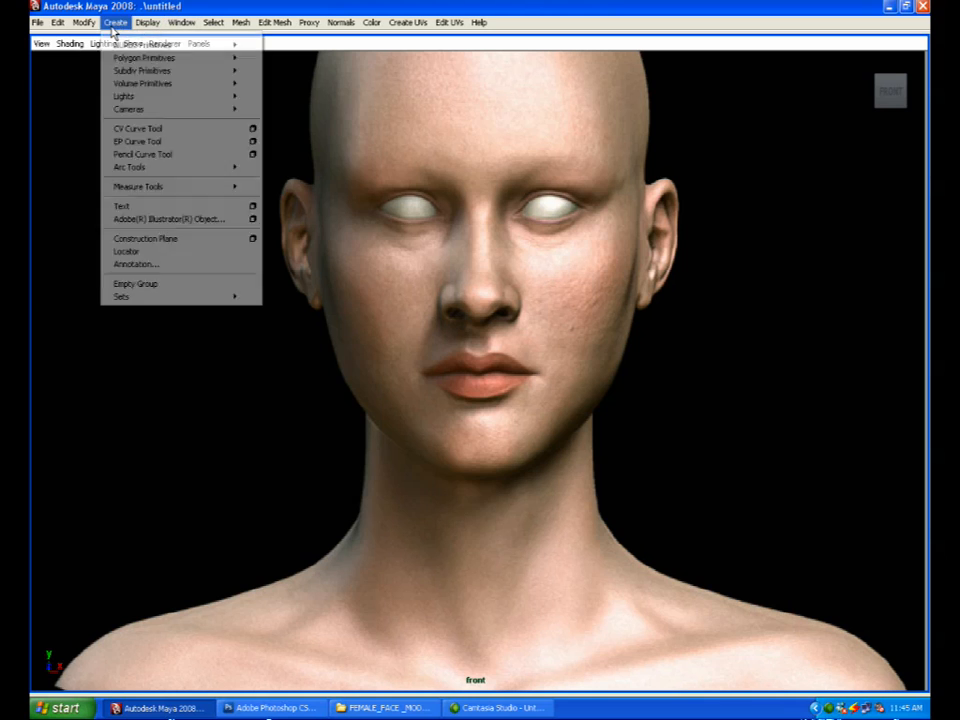
Step: Create a polygon sphere at the origin and switch to the four-view layout
mouse_move(145, 63)
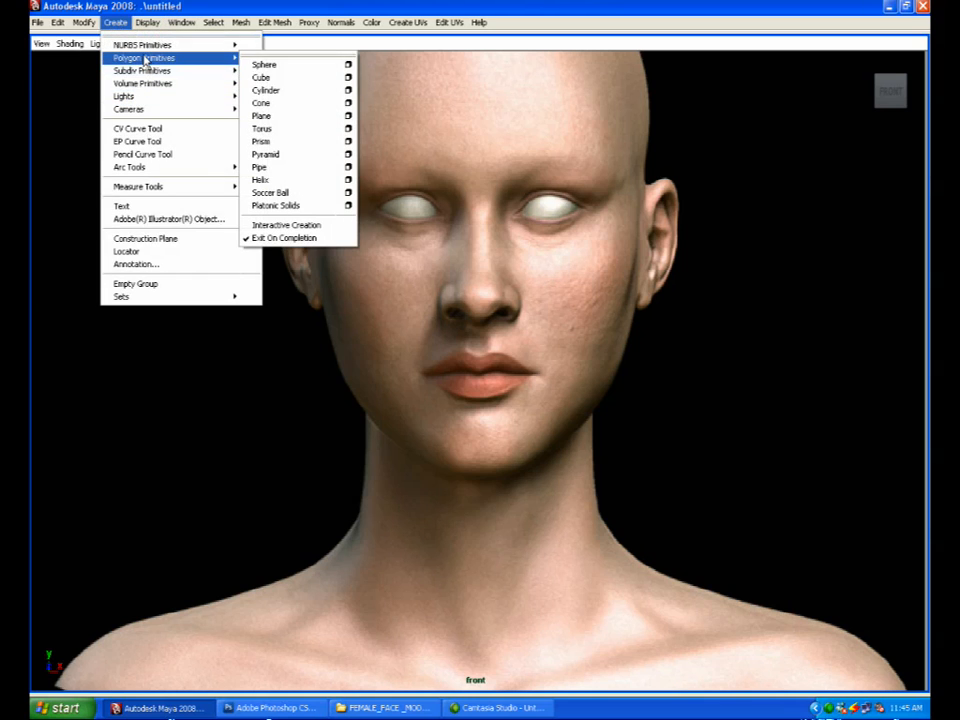
left_click(262, 65)
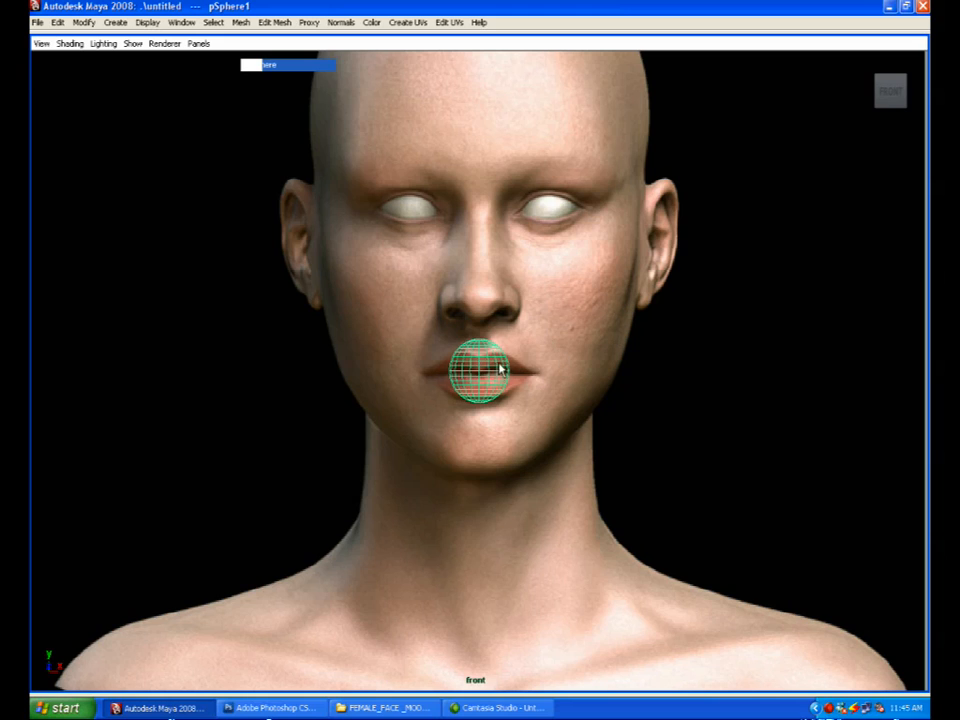
key("space")
middle_click(695, 498)
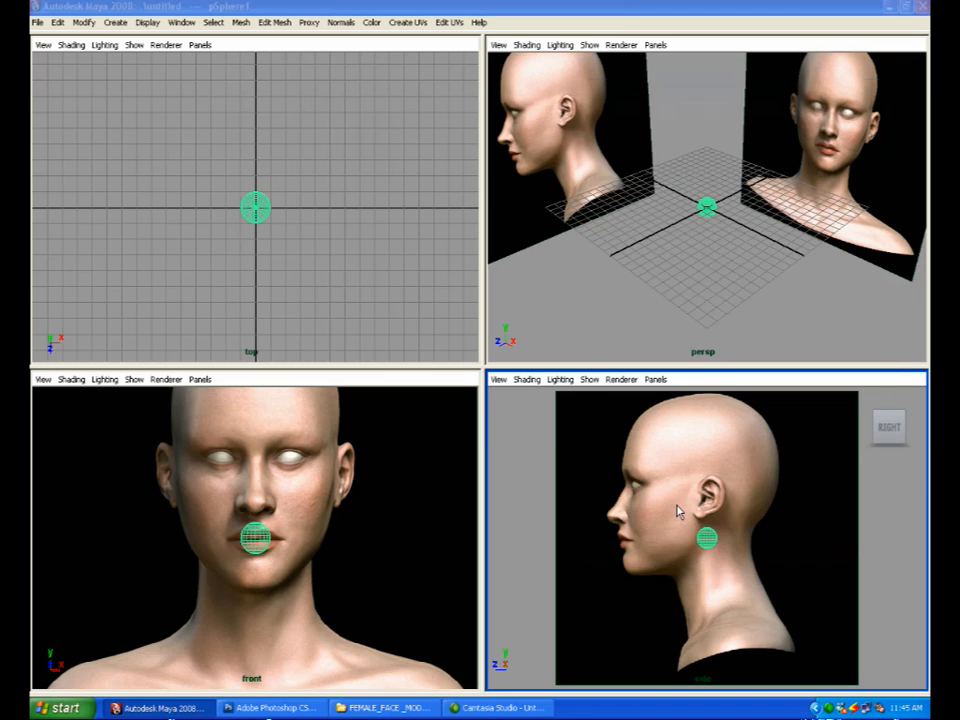
Step: Restore the full interface elements and show the sphere's channel values
key("ctrl+a")
left_click(884, 91)
middle_click(886, 100)
key("ctrl+space")
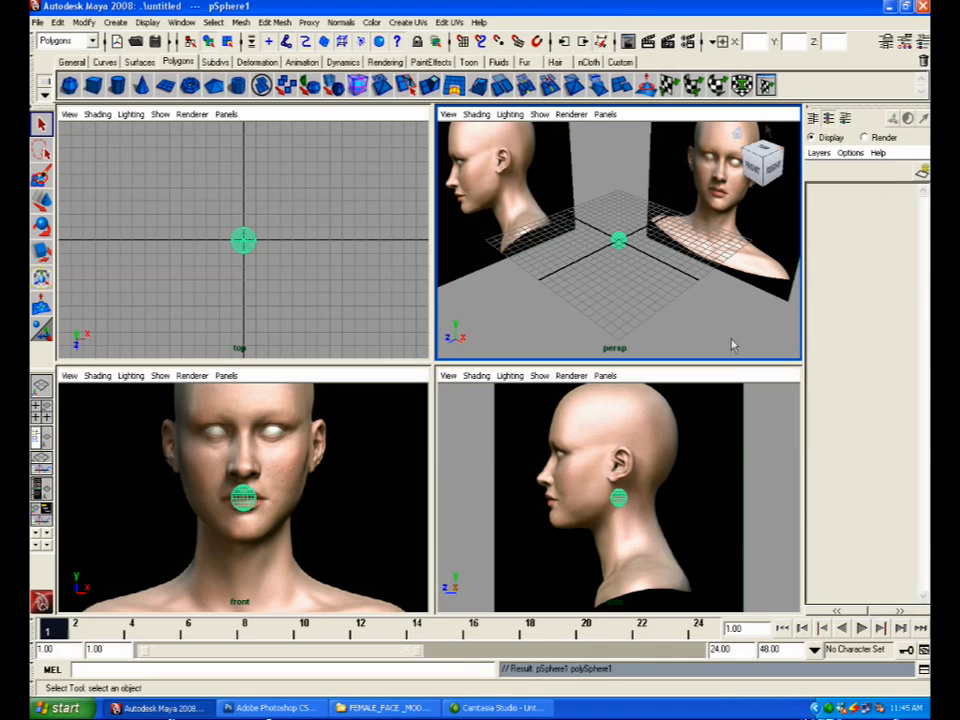
left_click(814, 118)
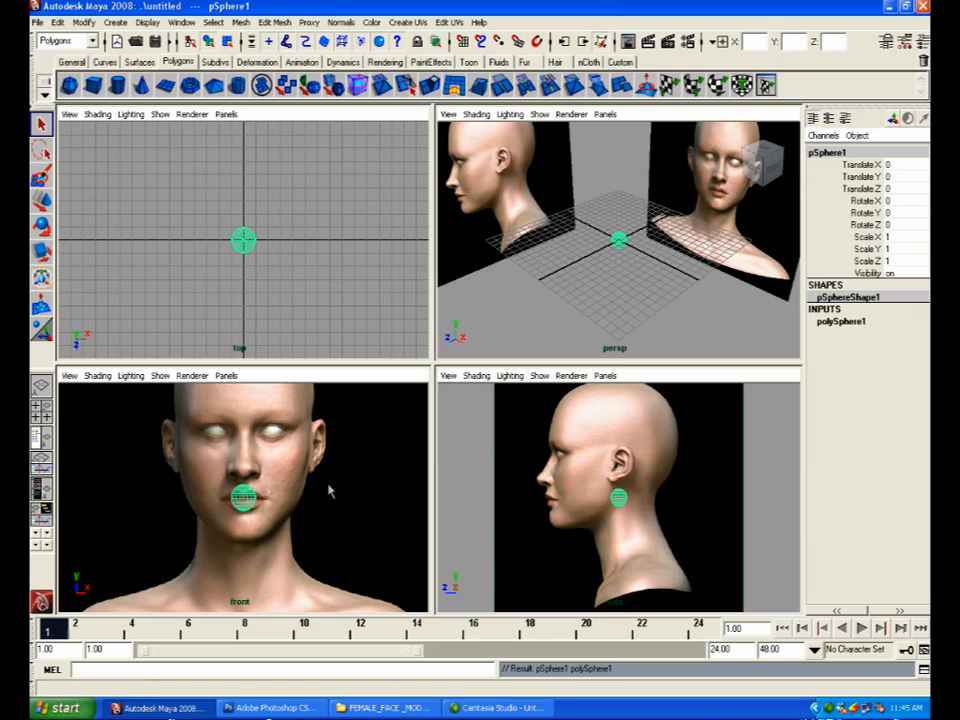
Step: Move the sphere over the character's left eye in the front view, to about X 2.34 and Y 4.7
left_click(255, 497)
key("e")
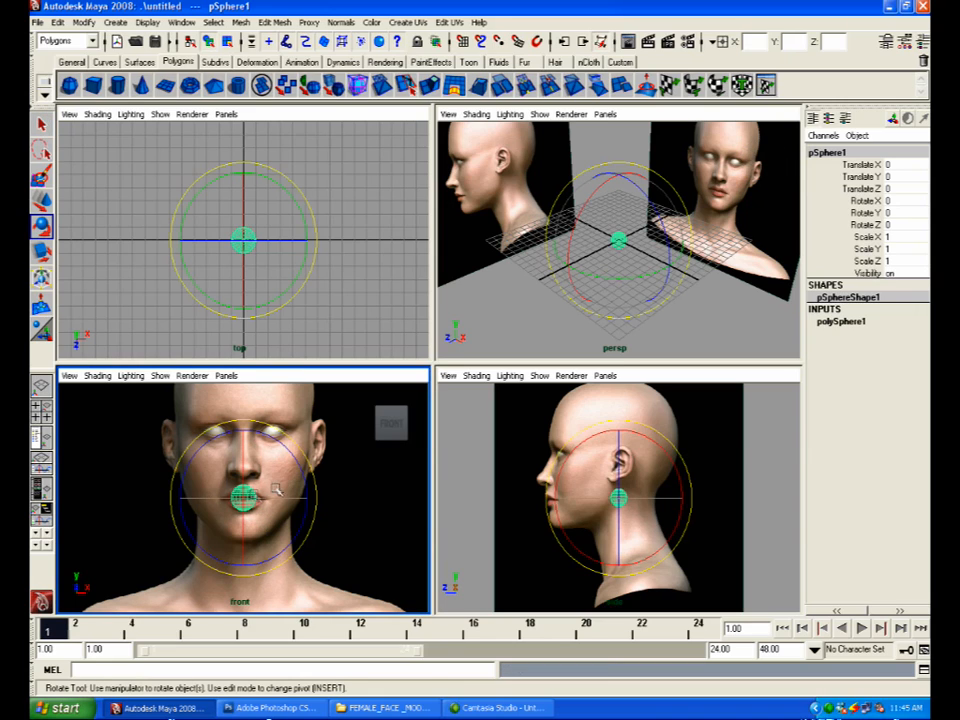
key("w")
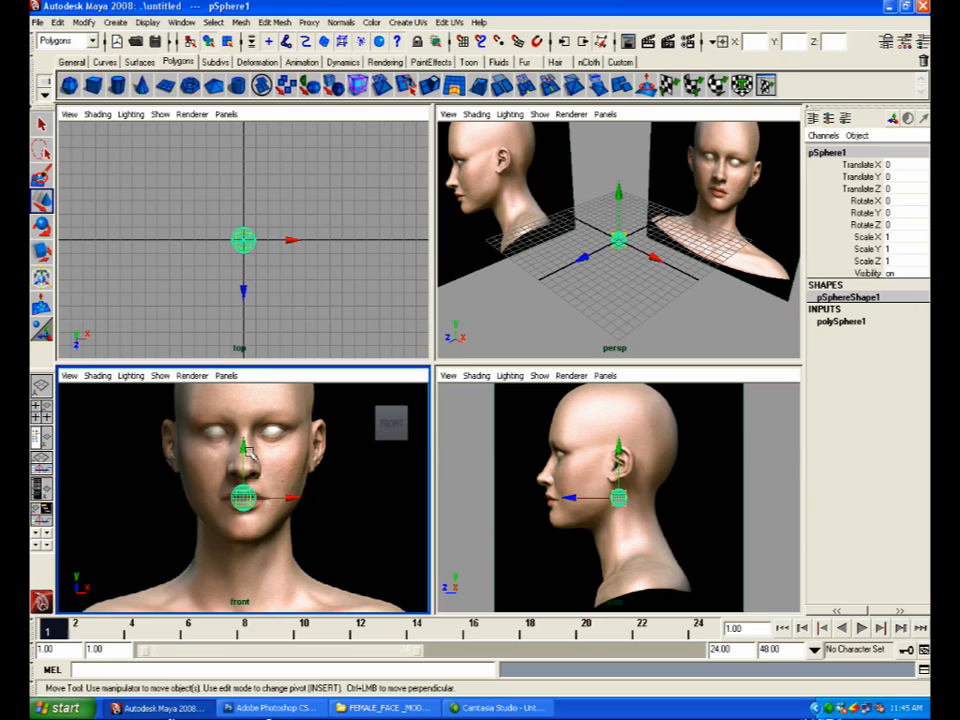
left_click_drag(246, 447, 305, 441)
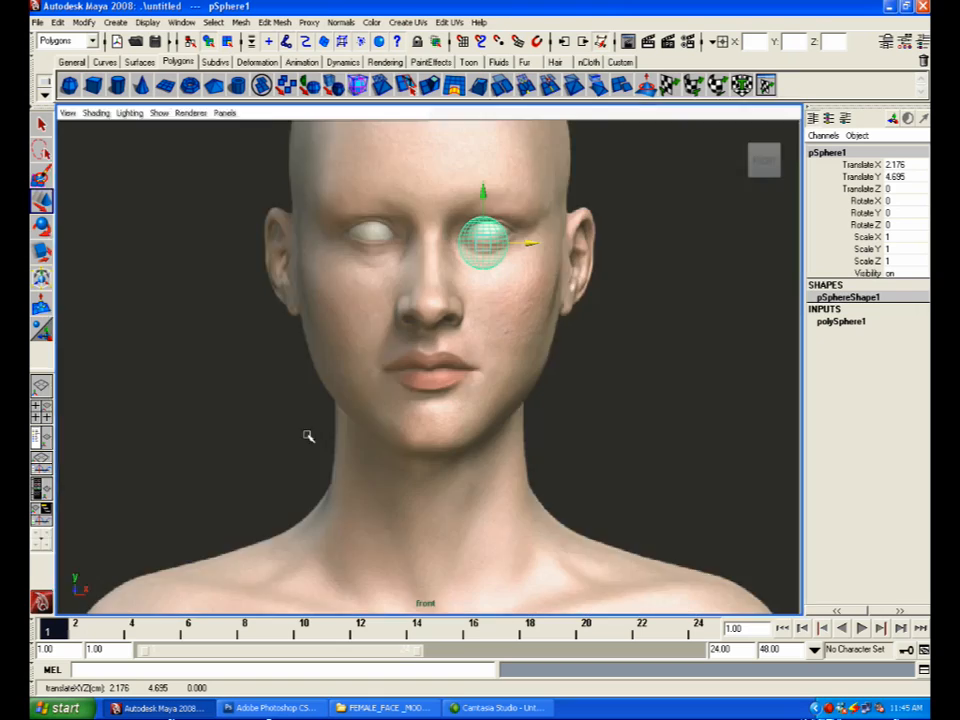
key("space")
right_click_drag(404, 333, 441, 336, "alt")
middle_click_drag(642, 335, 602, 505, "alt")
scroll(568, 420, "up", 6)
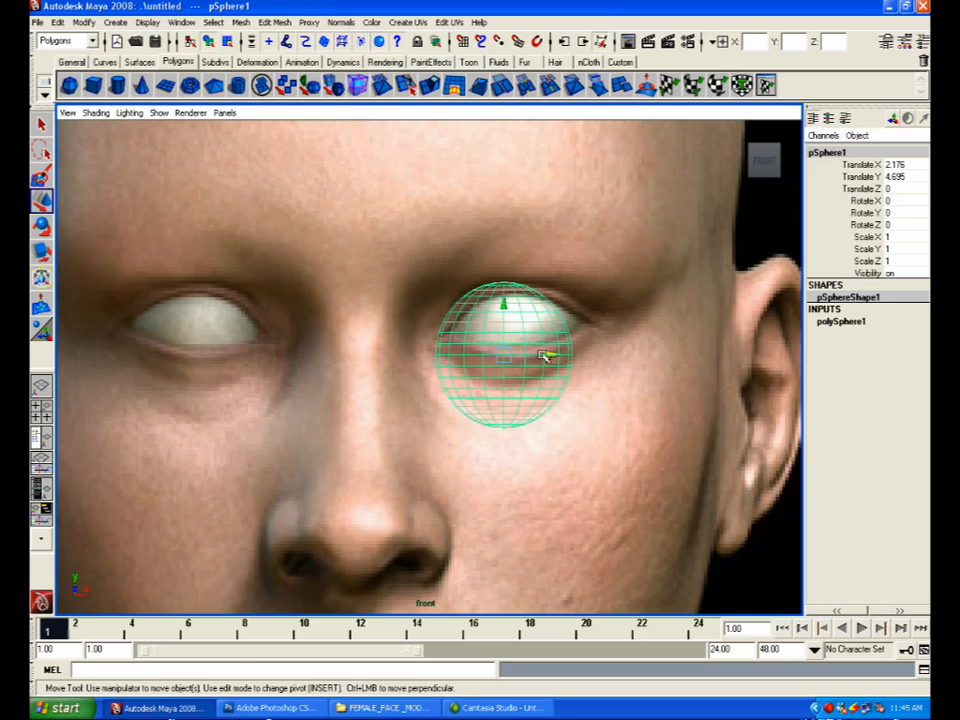
left_click_drag(545, 357, 557, 357)
Step: Rotate the sphere 90 degrees about X and raise it to about Y 5.16 to centre it on the eye
key("e")
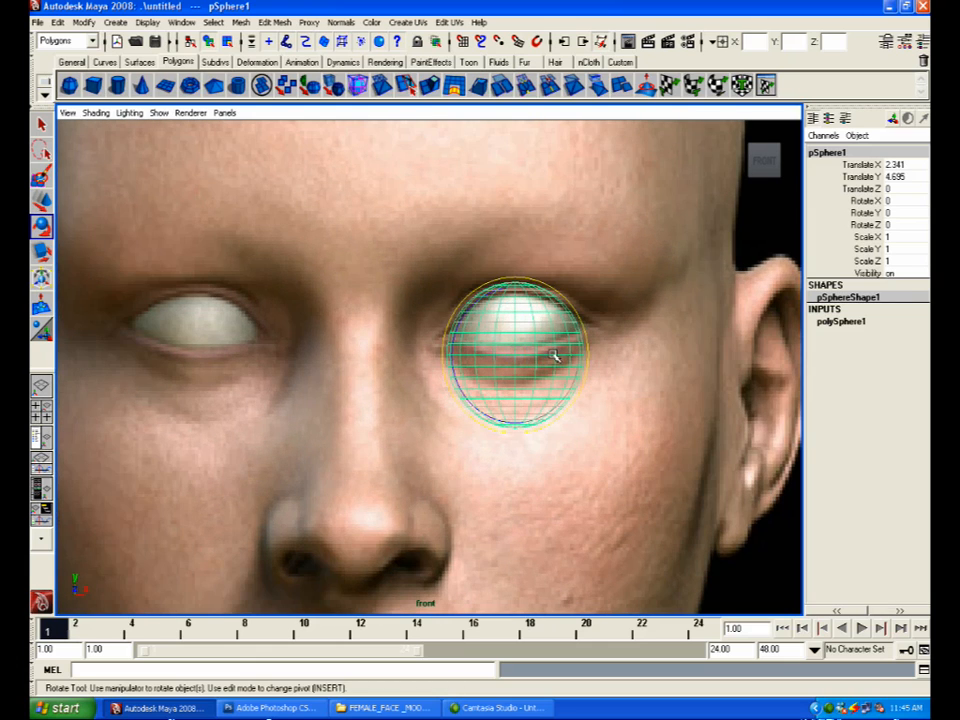
left_click_drag(521, 315, 503, 402)
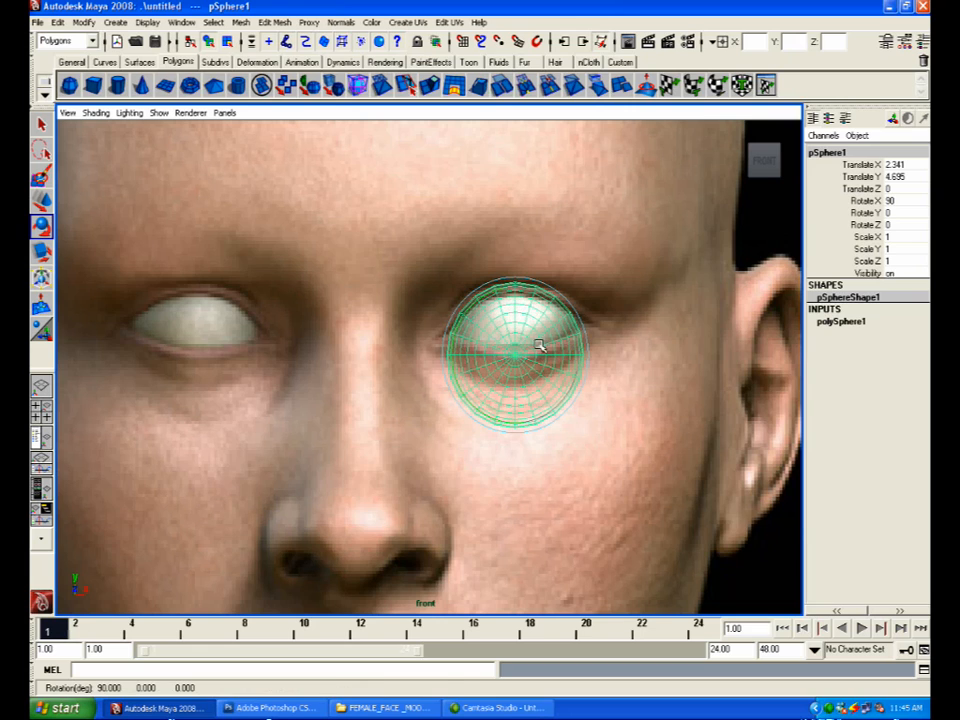
key("w")
left_click_drag(513, 405, 516, 380)
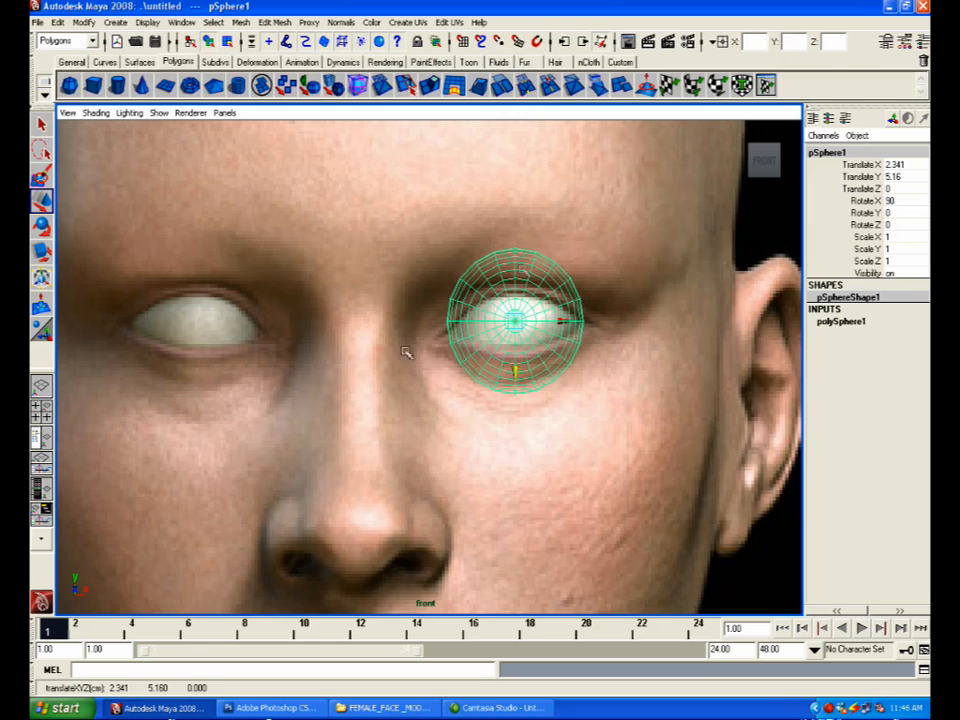
Step: Increase the sphere's radius to 1.68 in its construction inputs
left_click(842, 321)
left_click_drag(870, 345, 862, 357)
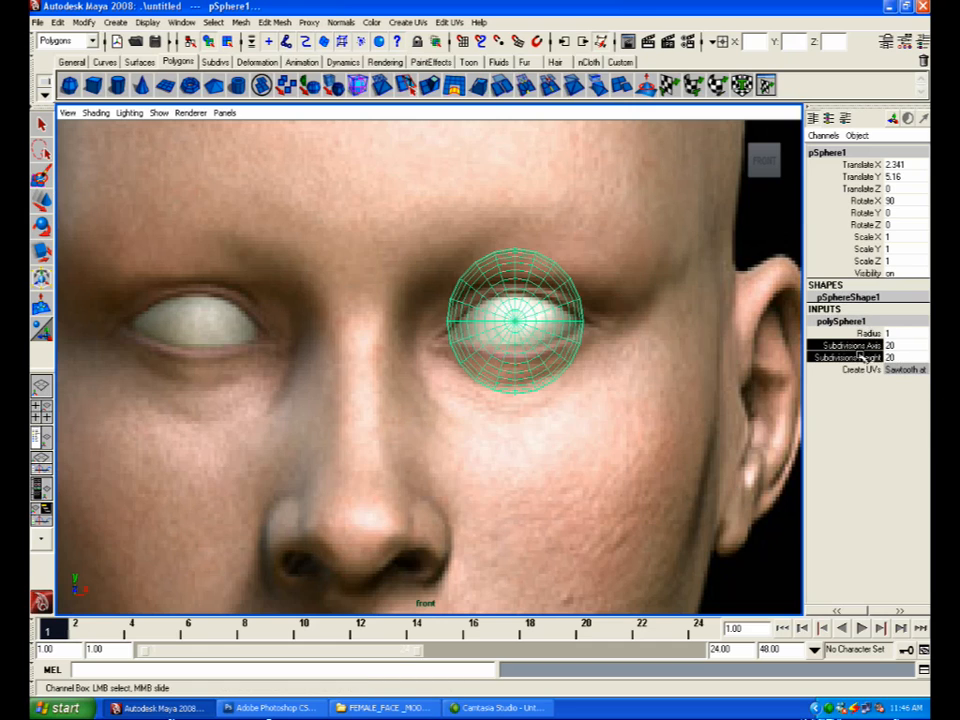
left_click(866, 333)
middle_click_drag(618, 330, 664, 332)
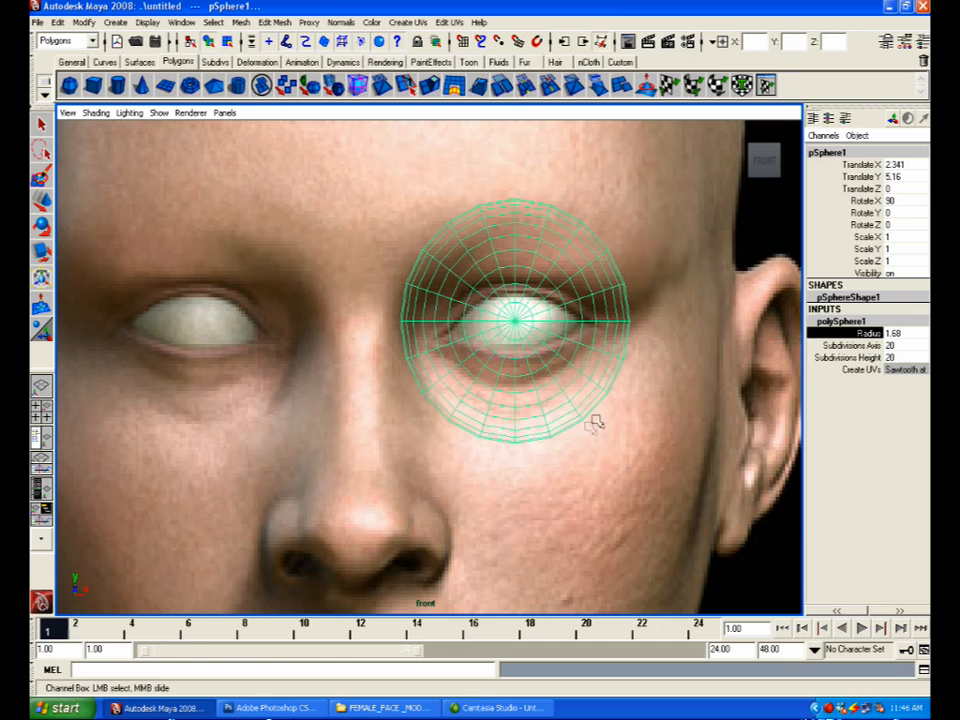
Step: Move the sphere forward in the side view to about Z 5.73 so it sits at the eye
key("space")
key("space")
scroll(540, 331, "up", 2)
key("space")
middle_click_drag(532, 282, 585, 412, "alt")
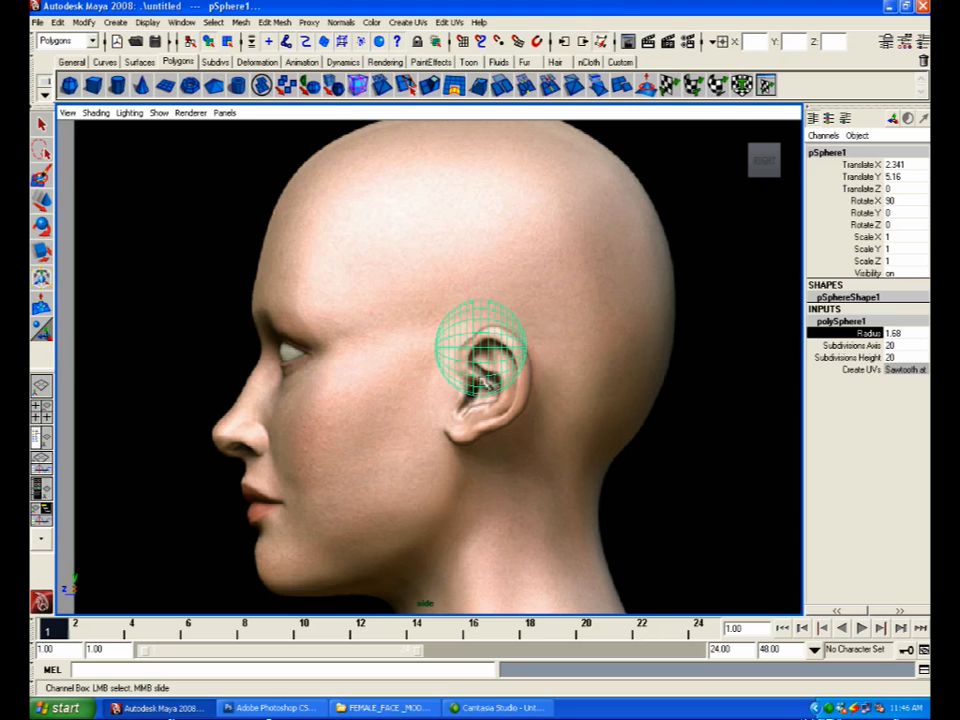
key("w")
left_click_drag(432, 348, 283, 348)
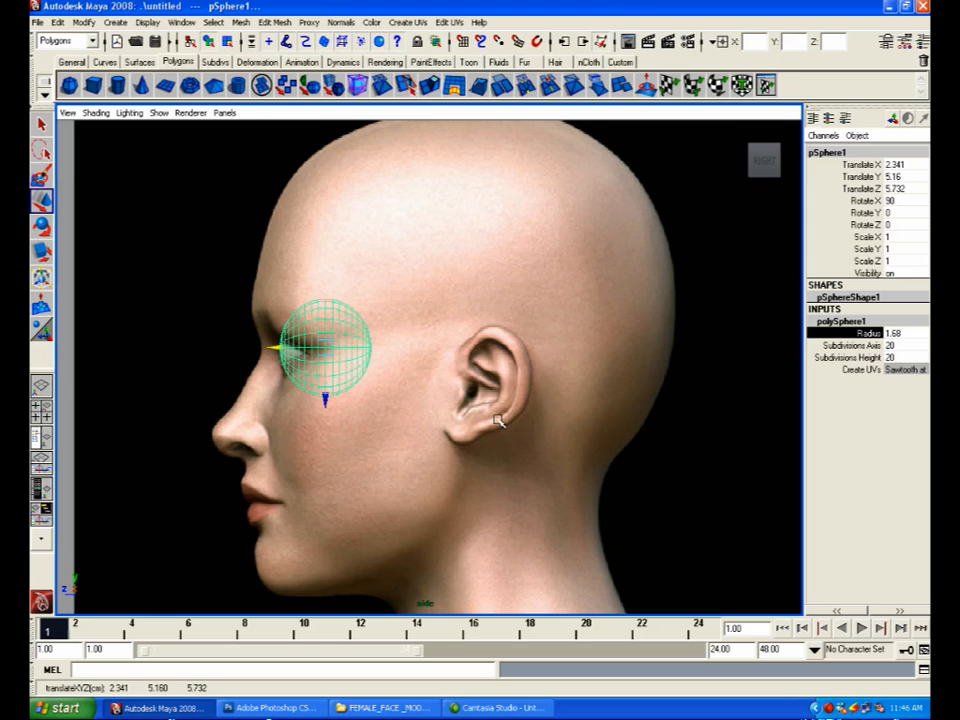
Step: Fine-tune the sphere's depth against the eyeball in the side reference to about Z 5.706
left_click(413, 391)
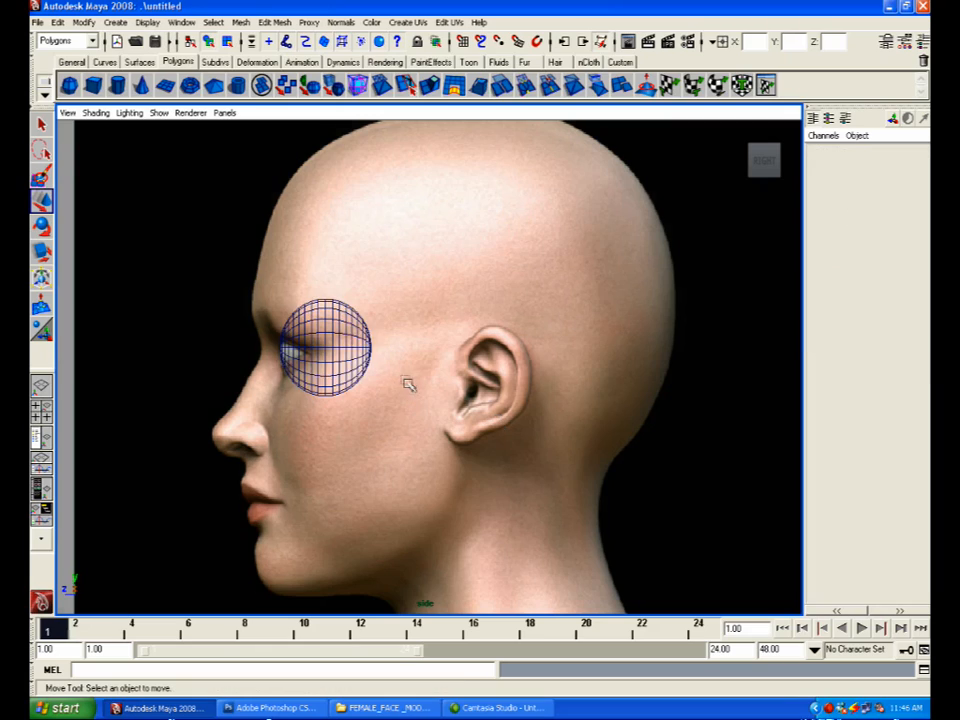
scroll(405, 382, "up", 6)
key("space")
middle_click_drag(282, 325, 485, 368, "alt")
scroll(433, 385, "up", 6)
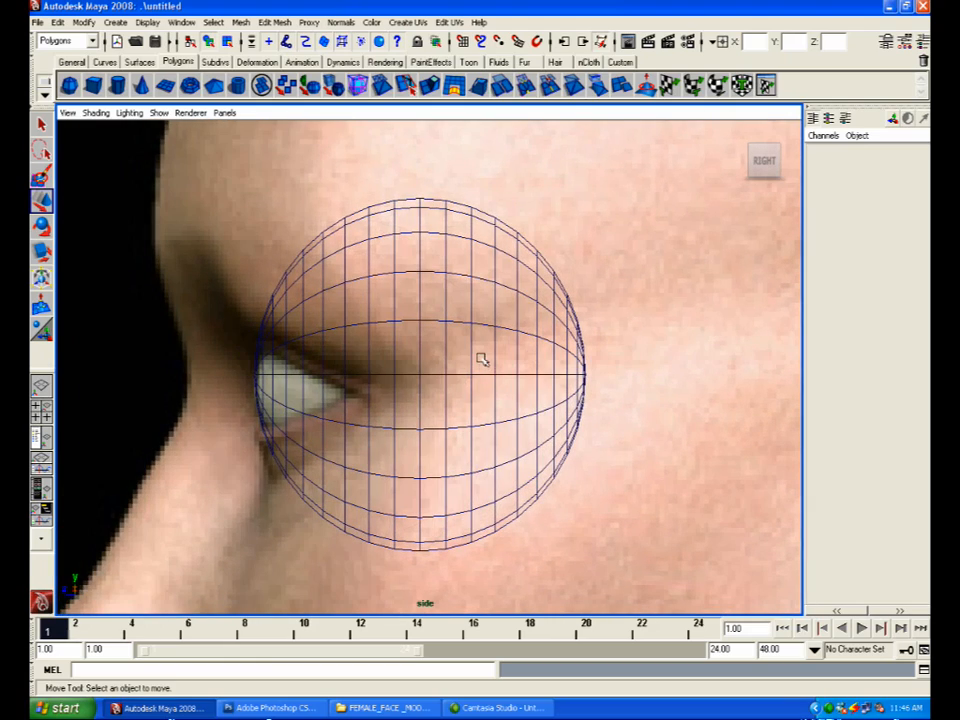
left_click(473, 359)
scroll(346, 407, "up", 1)
left_click_drag(376, 375, 383, 375)
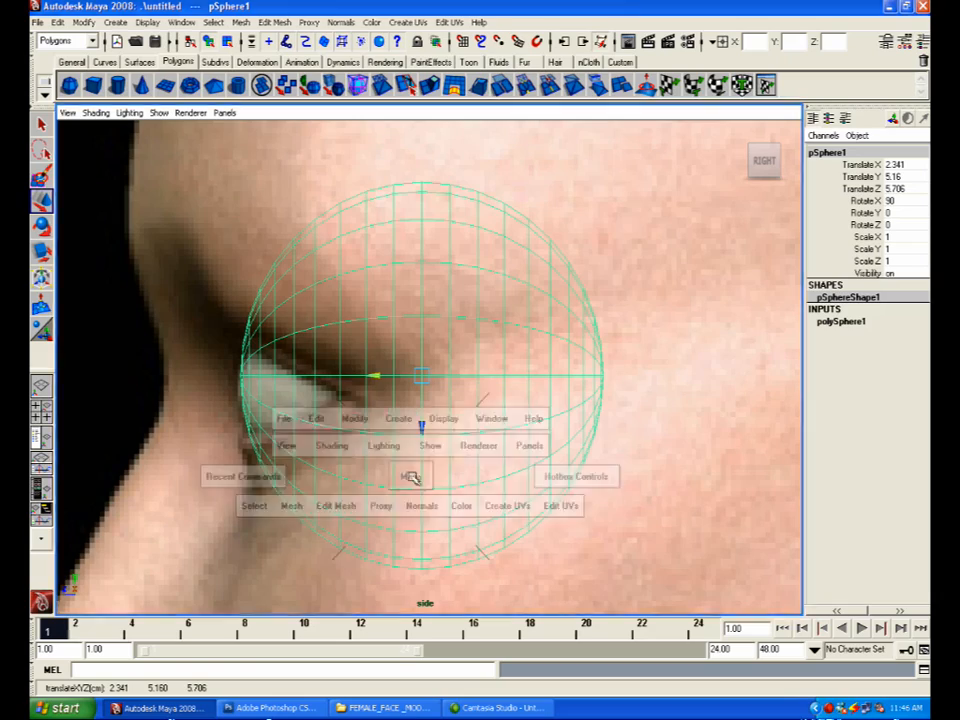
Step: Return to the front view, centre on the sphere with its construction inputs shown, and display it smooth shaded
key("space")
key("space")
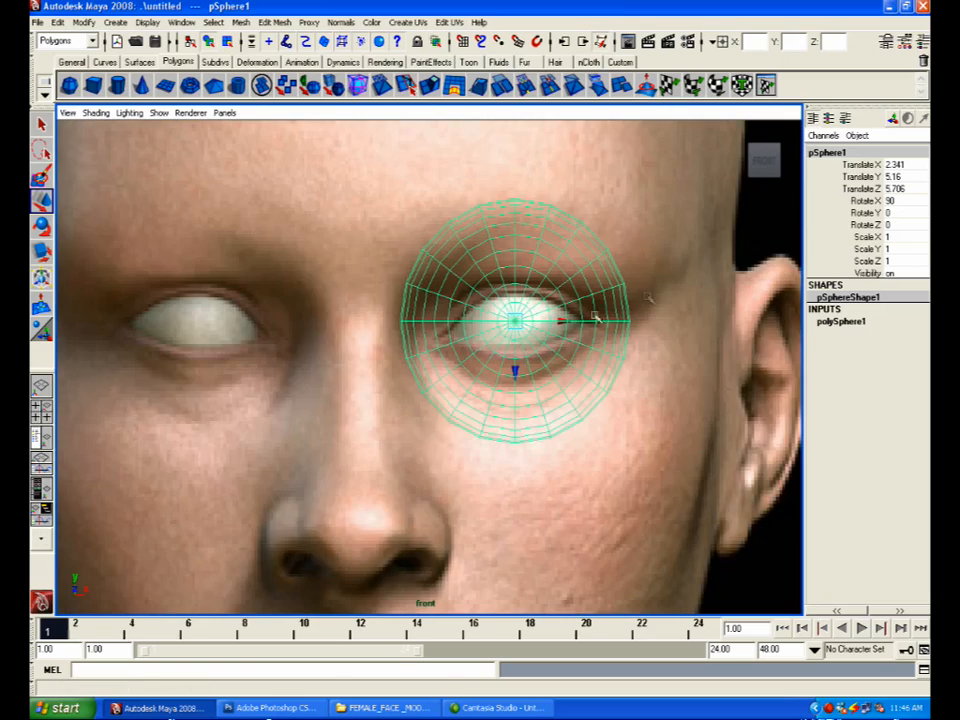
scroll(621, 347, "up", 3)
scroll(620, 355, "down", 3)
middle_click_drag(657, 362, 640, 395, "alt")
left_click(843, 321)
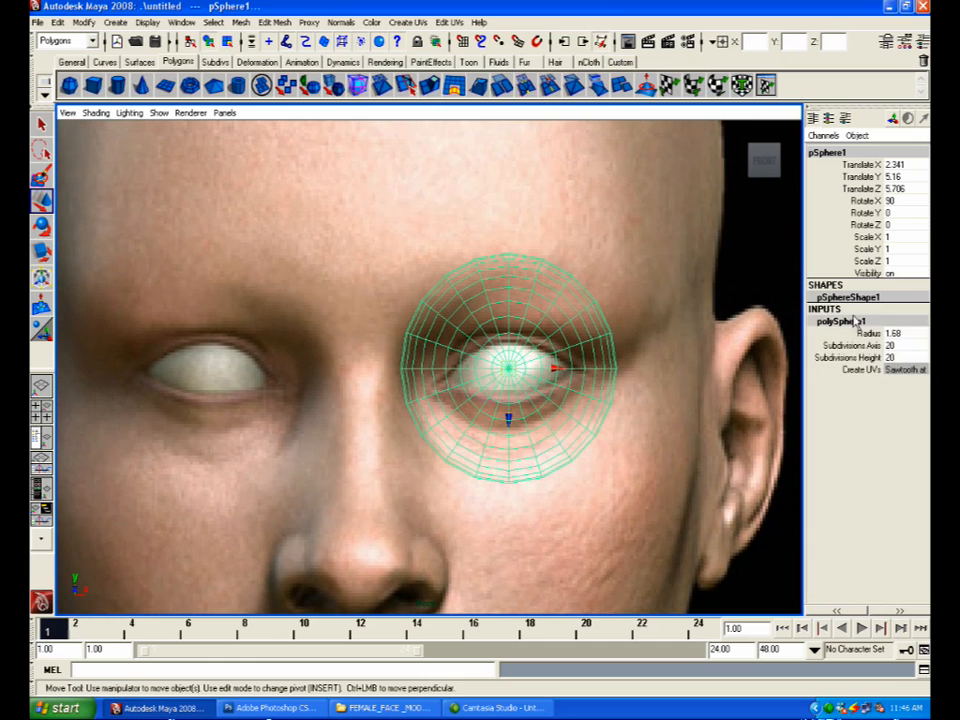
mouse_move(673, 363)
middle_mouse_down("alt")
mouse_move(654, 377)
mouse_move(661, 372)
middle_mouse_up("alt")
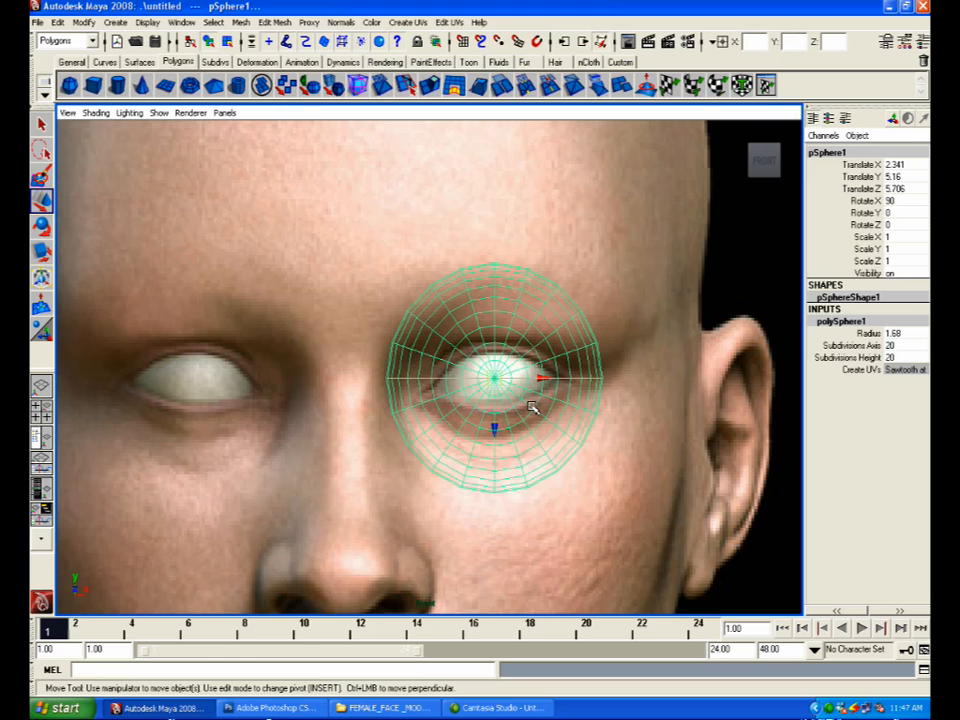
key("5")
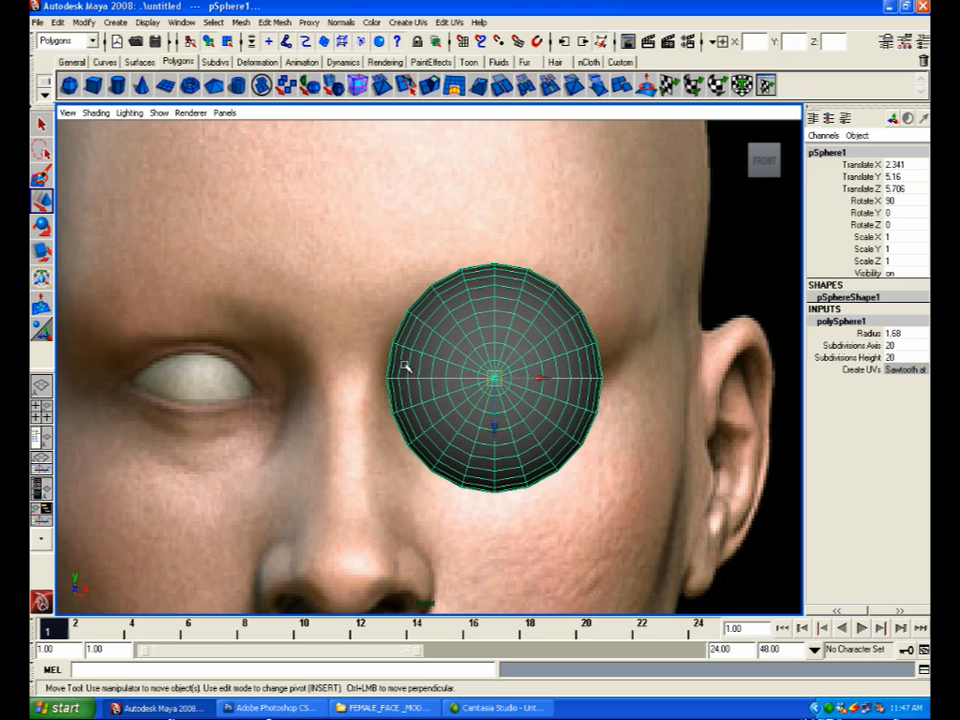
Step: Set the playback range's end time to 10
left_click(727, 650)
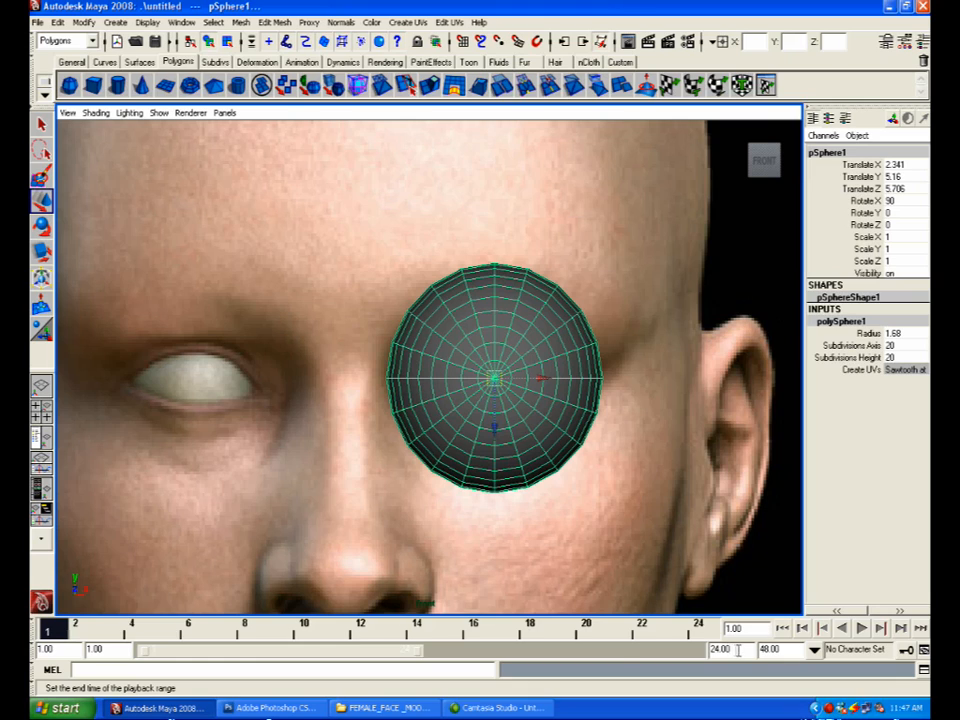
left_click_drag(737, 650, 620, 658)
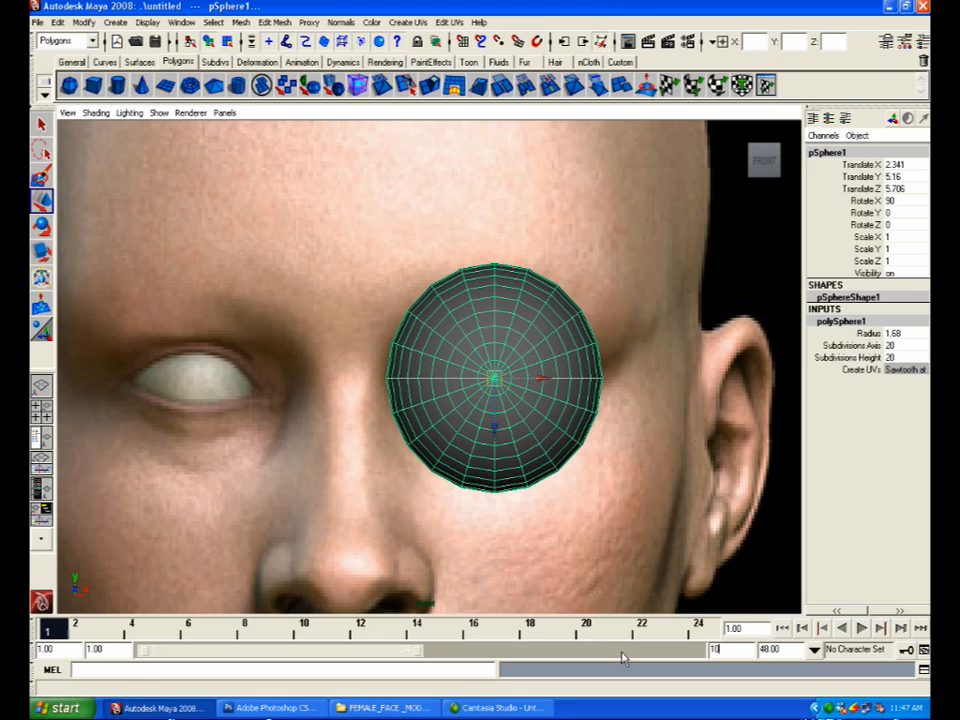
key("Return")
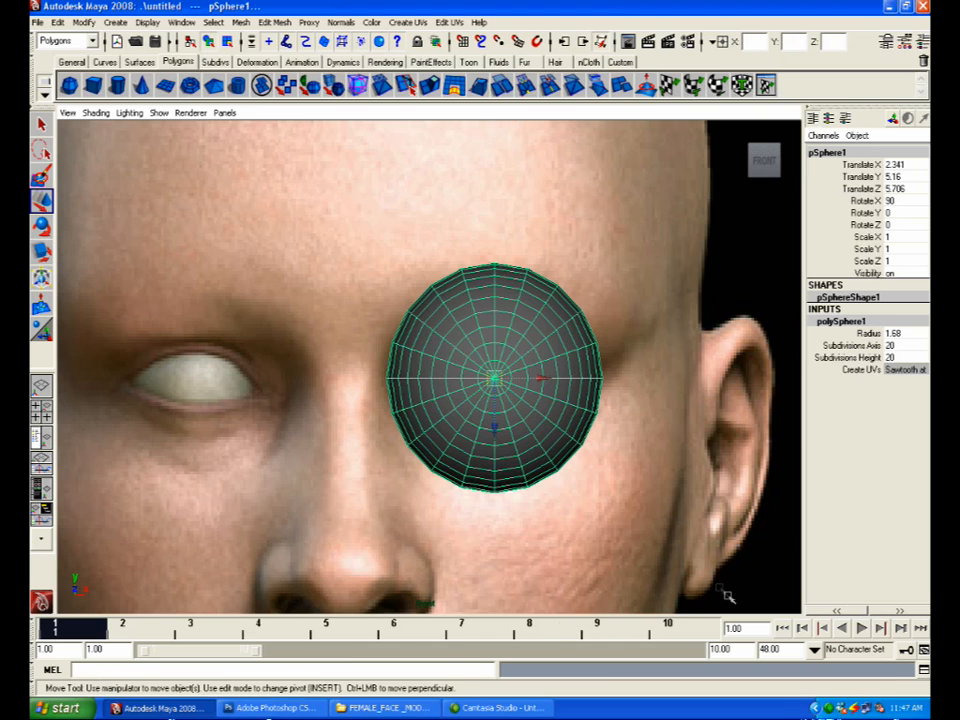
left_click(574, 360)
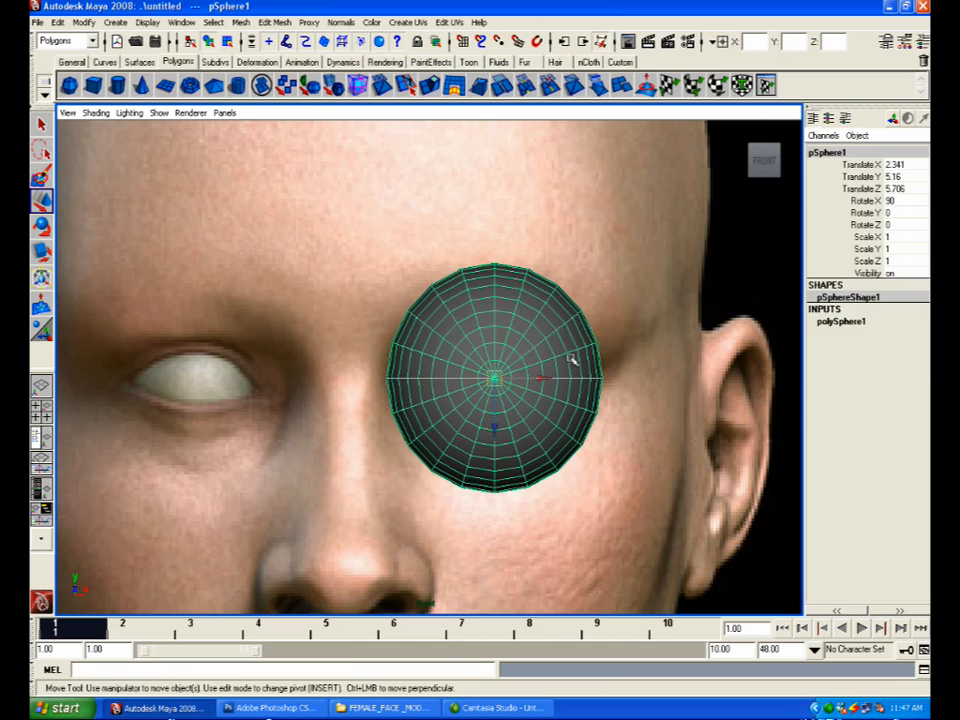
right_click(507, 340)
right_click(506, 339)
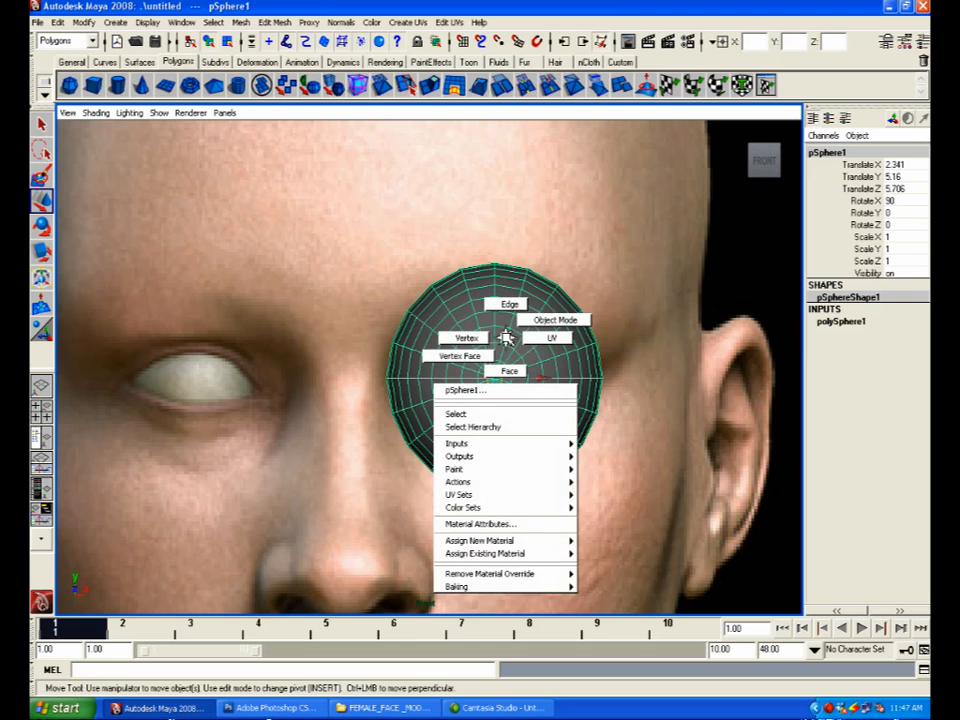
Step: Open the Script Editor, enlarge it, and place it beside the sphere so the command history is readable
left_click(923, 669)
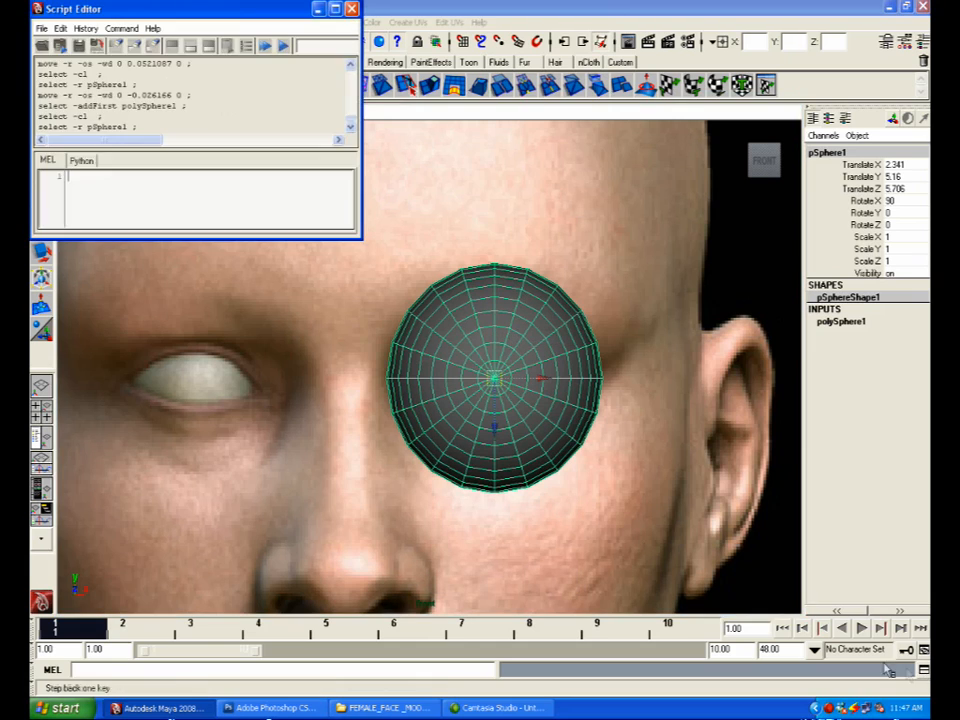
left_click_drag(197, 20, 177, 151)
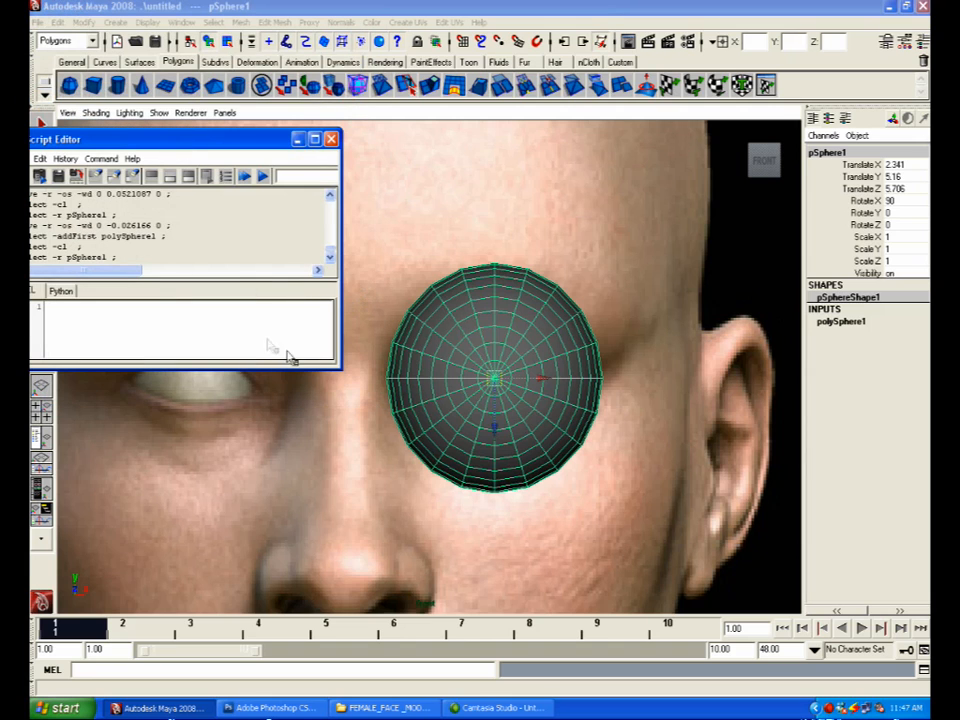
left_click_drag(341, 370, 407, 606)
left_click_drag(180, 139, 806, 110)
middle_click_drag(461, 236, 380, 240, "alt")
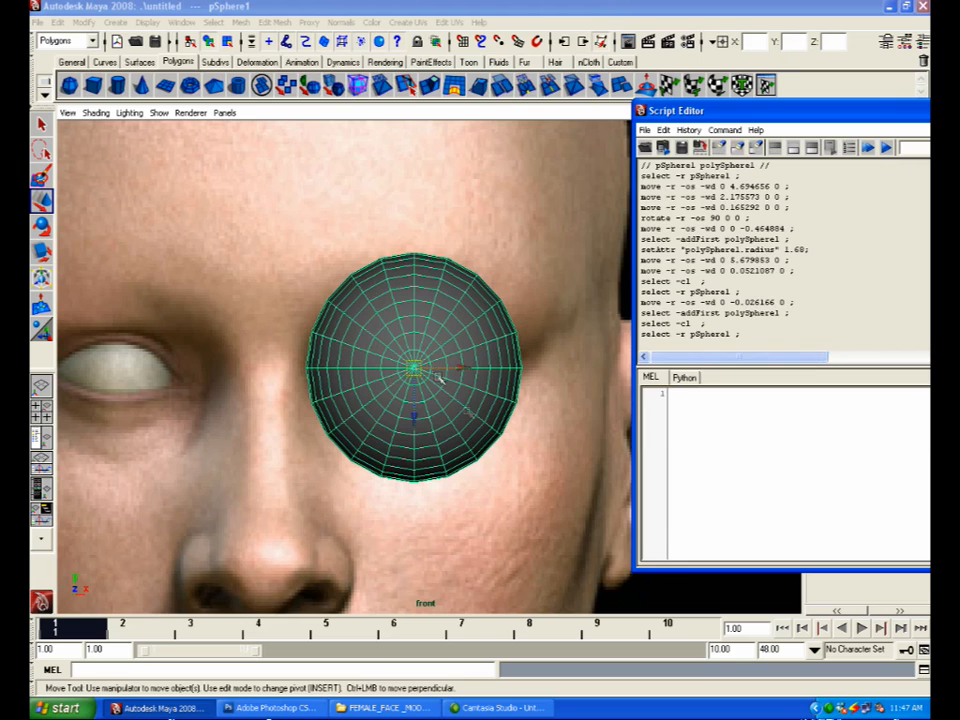
Step: Assign a new Blinn material to the sphere and move its Attribute Editor clear of the Script Editor
right_click_drag(424, 352, 554, 160)
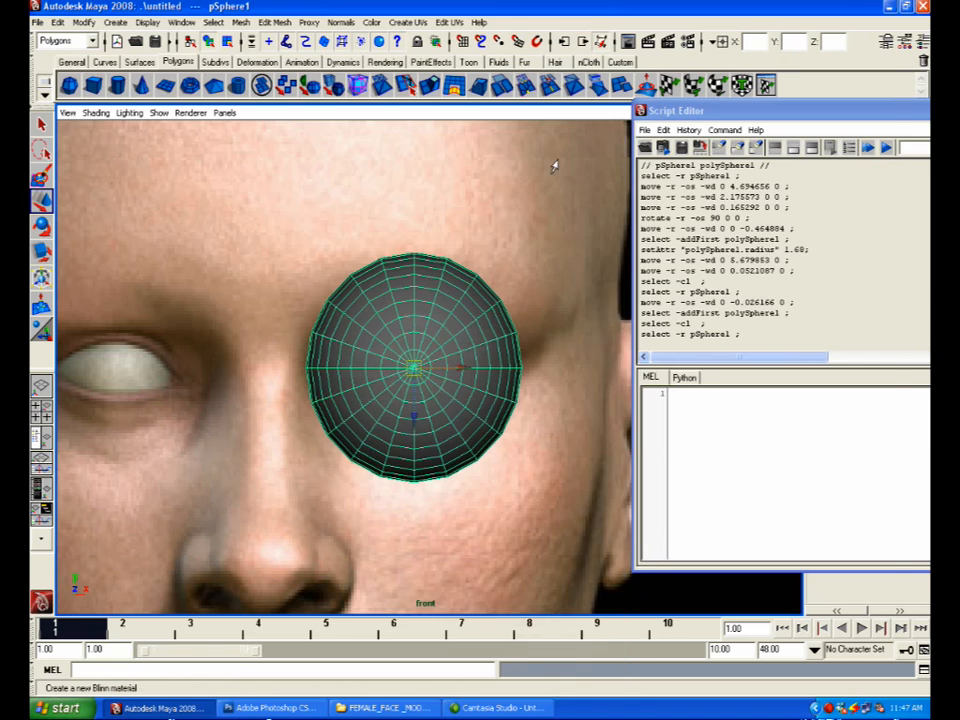
left_click_drag(745, 96, 212, 133)
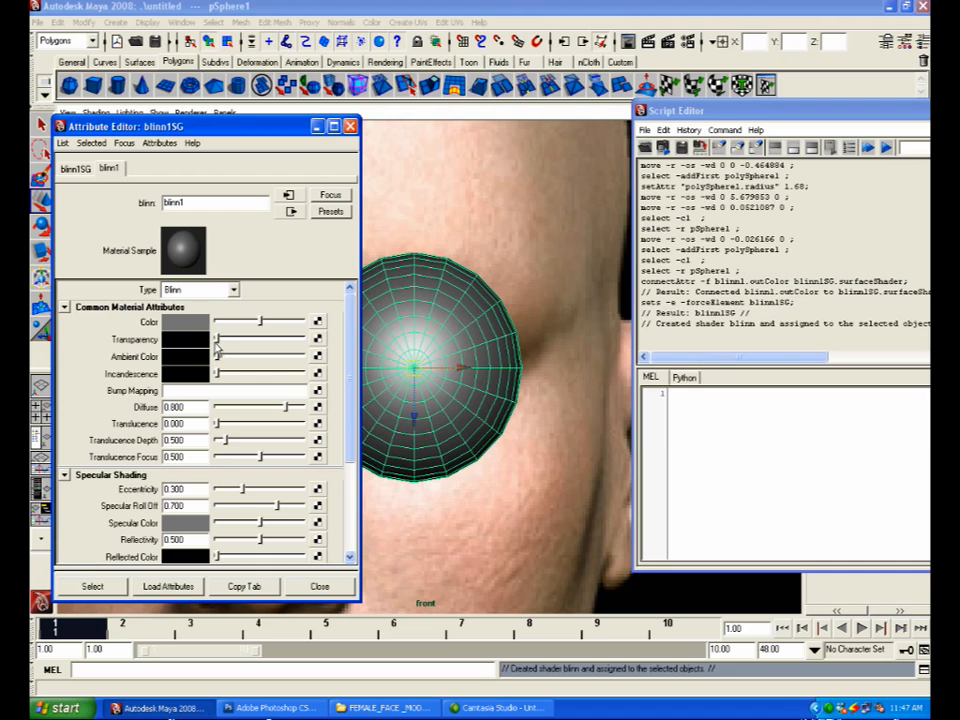
Step: Set the Blinn material's transparency to 0 at frame 1 and key it
mouse_move(216, 339)
left_mouse_down()
mouse_move(270, 351)
mouse_move(217, 341)
left_mouse_up()
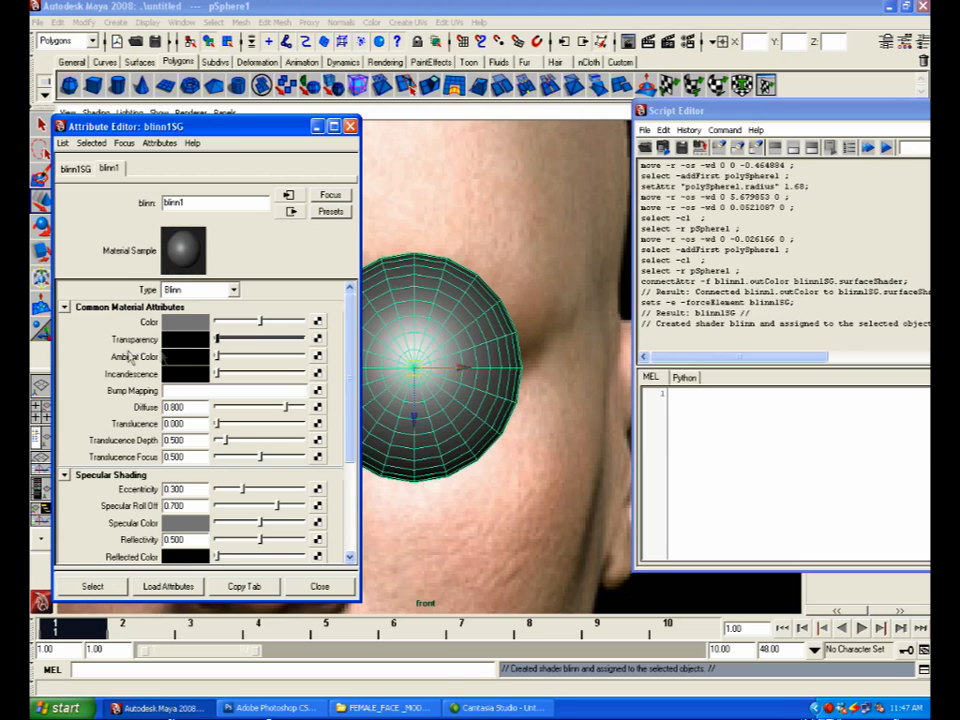
right_click(69, 630)
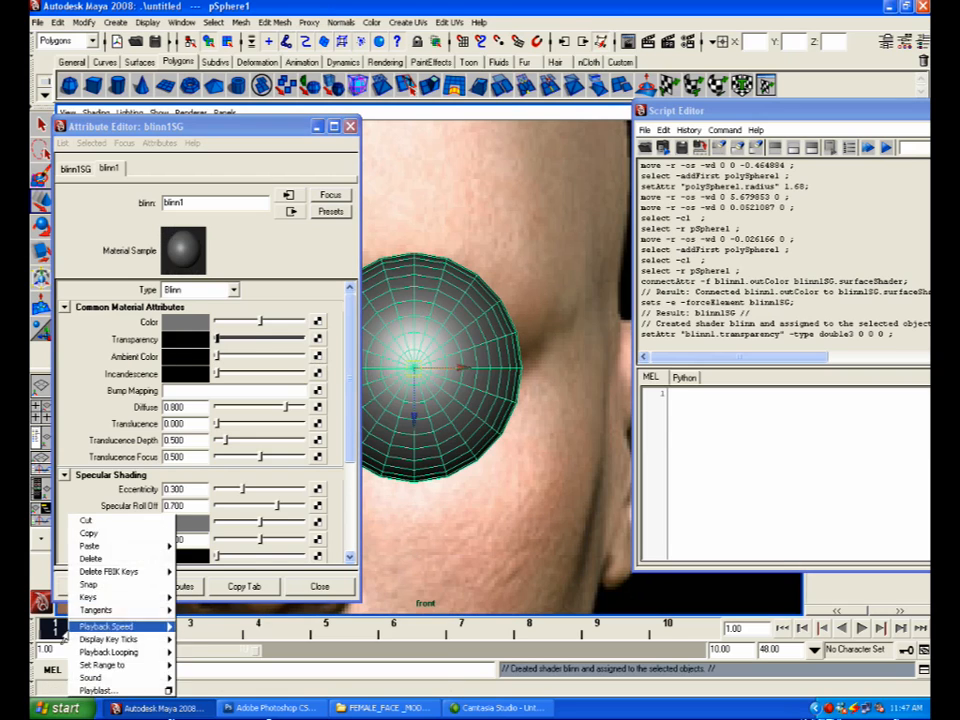
right_click(146, 343)
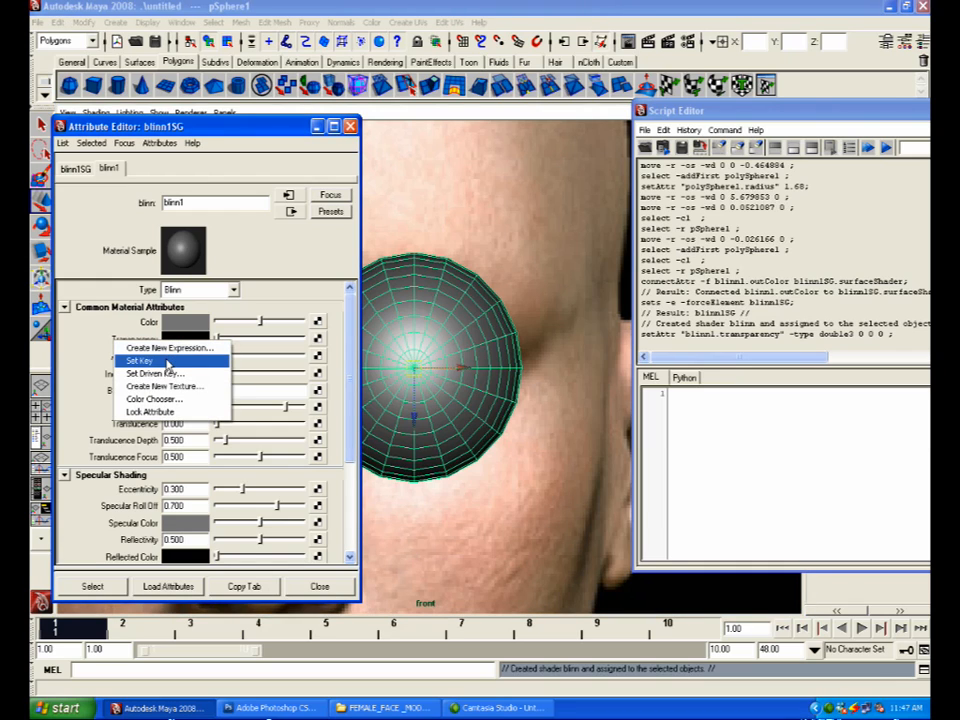
left_click(166, 362)
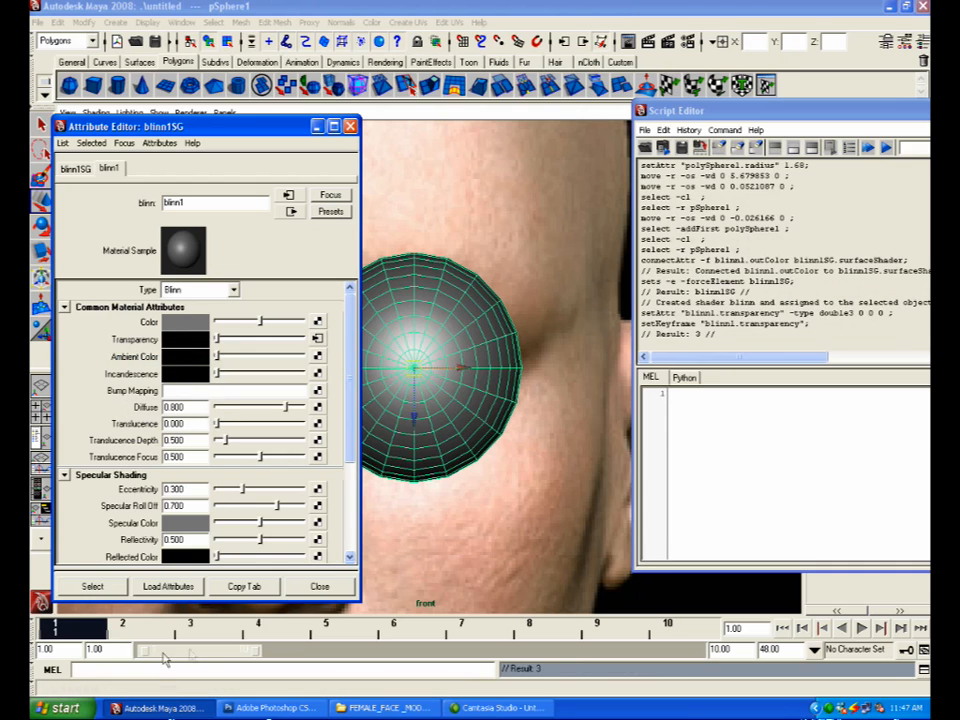
Step: Go to frame 10, raise the Blinn material's transparency to fully transparent (1), and key it
left_click_drag(82, 630, 660, 630)
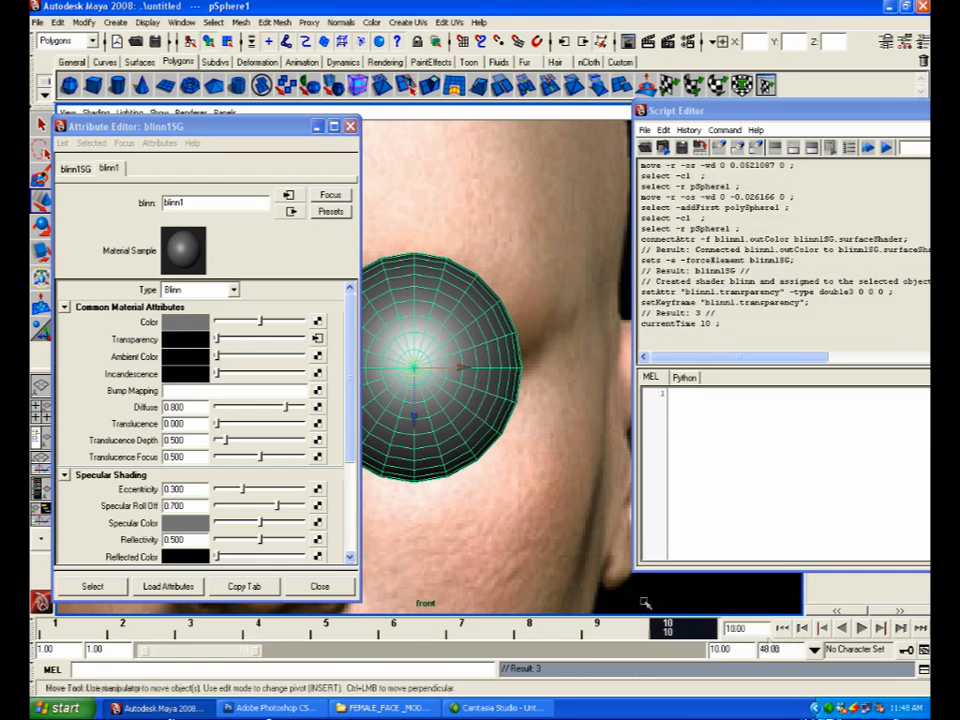
left_click_drag(217, 340, 339, 343)
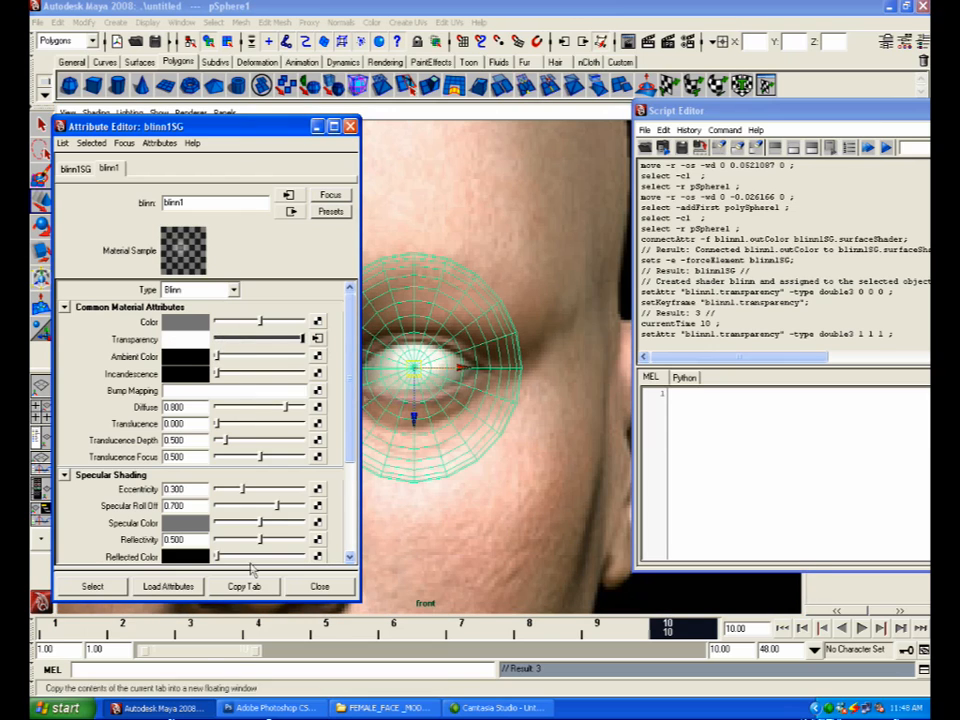
right_click(130, 342)
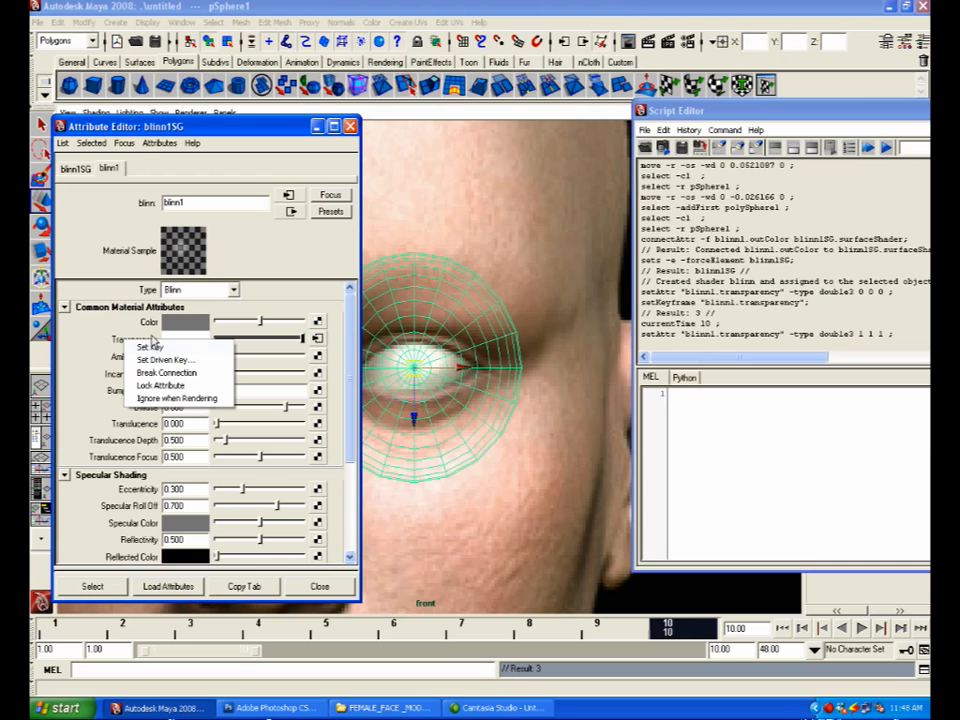
left_click(151, 349)
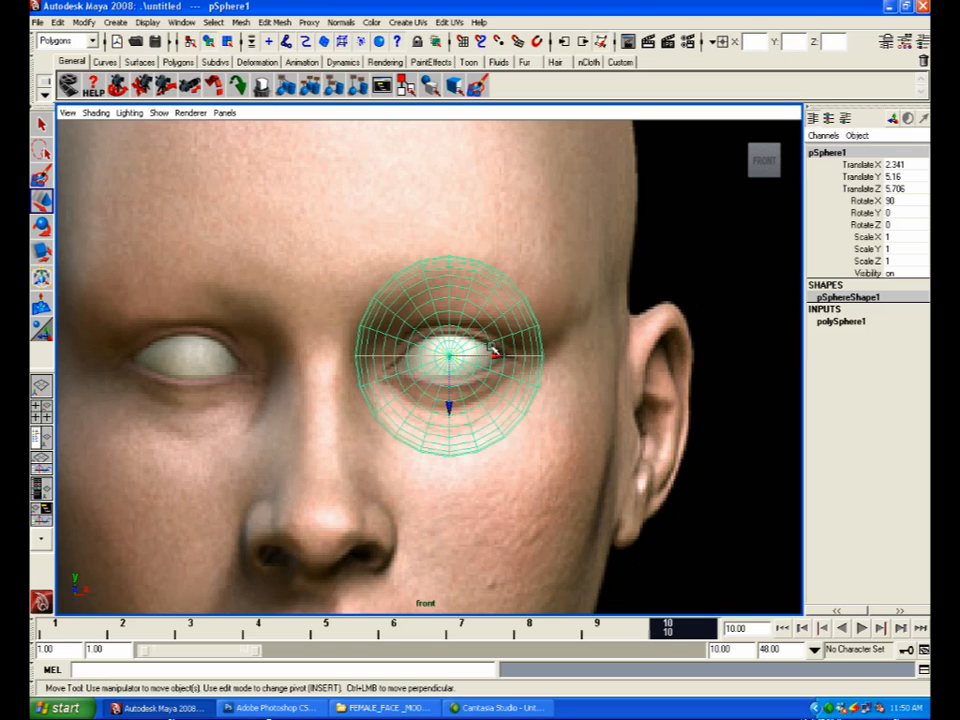
Step: Configure Duplicate Special for one instance scaled -1 in X, minimize its options window, and start editing the sphere's pivot
left_click(58, 22)
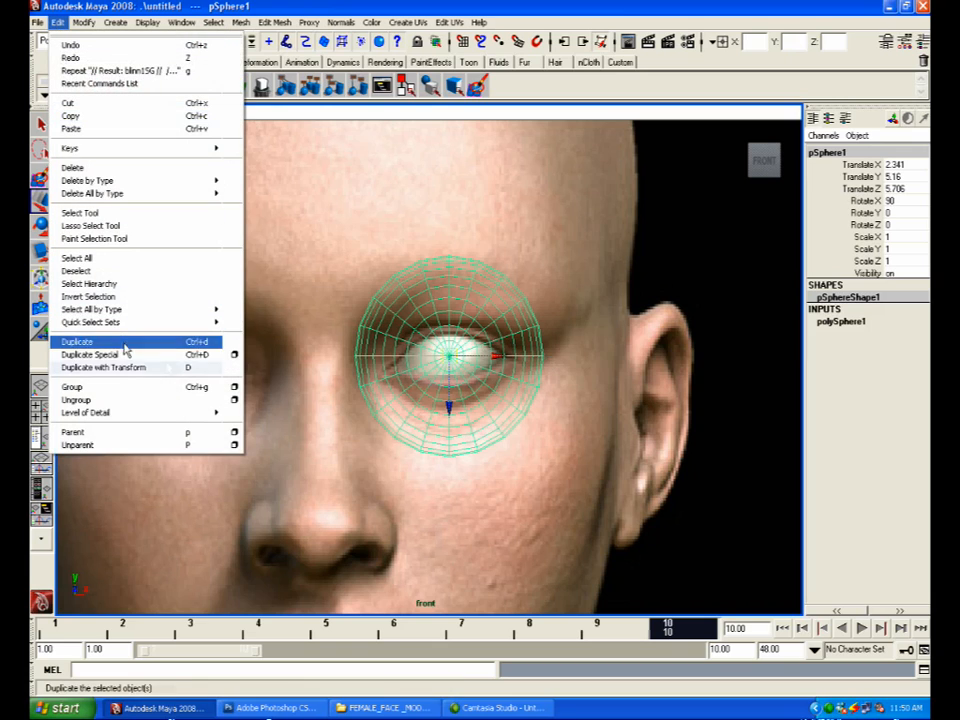
left_click(234, 354)
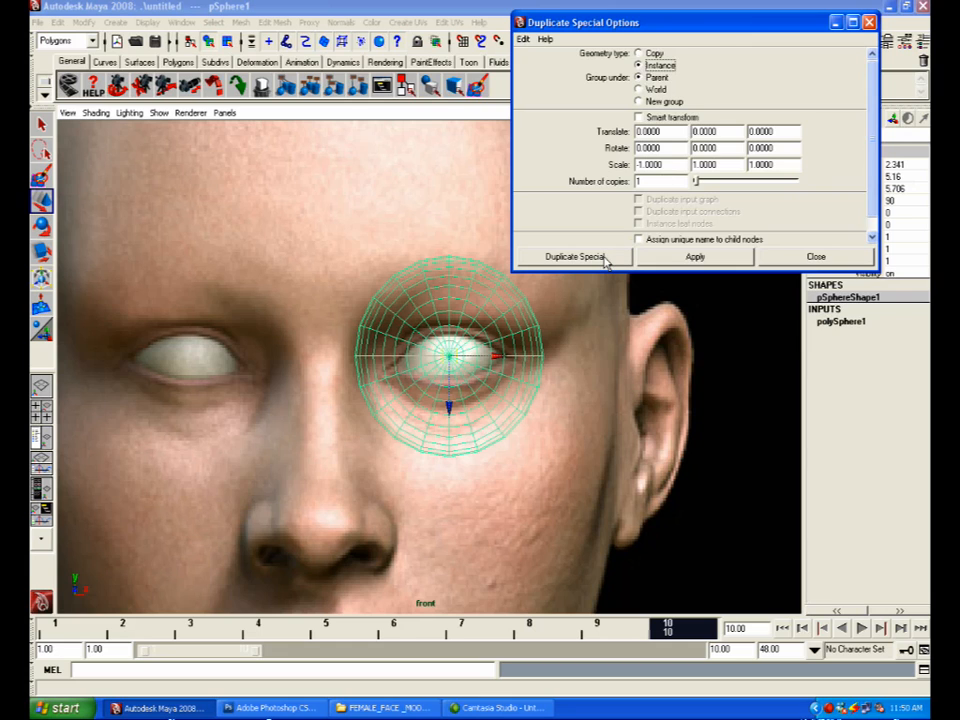
left_click_drag(718, 30, 738, 83)
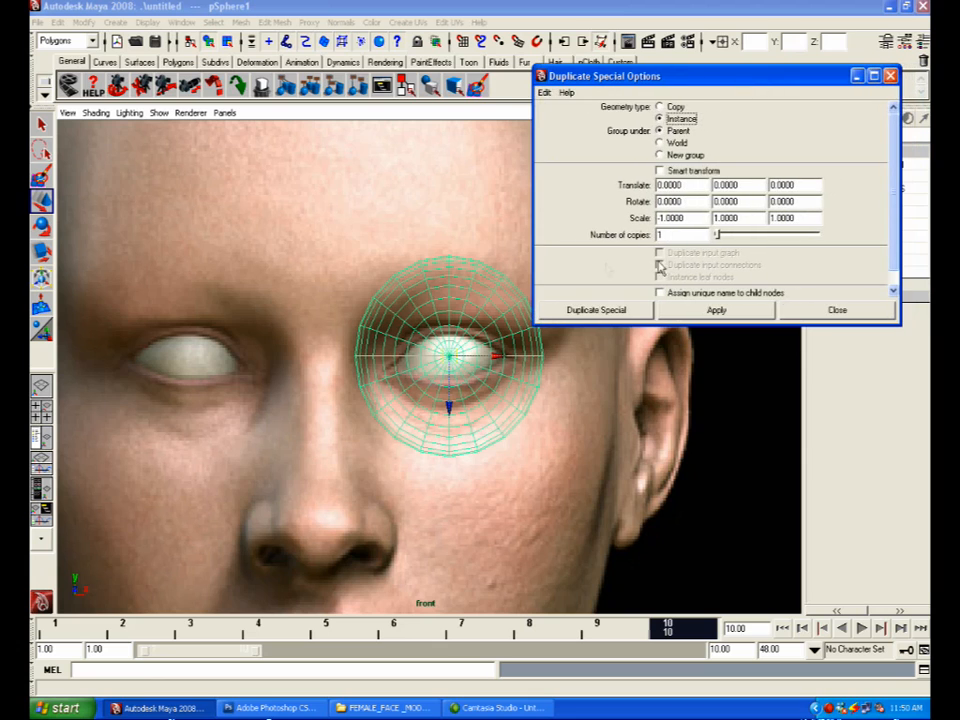
left_click(857, 77)
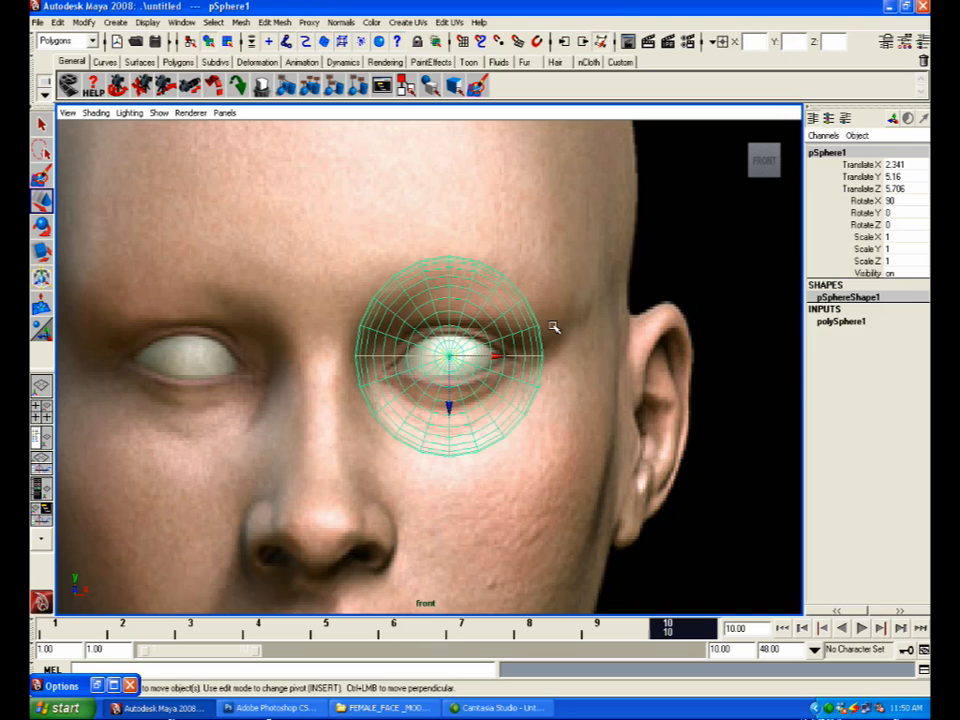
key("Insert")
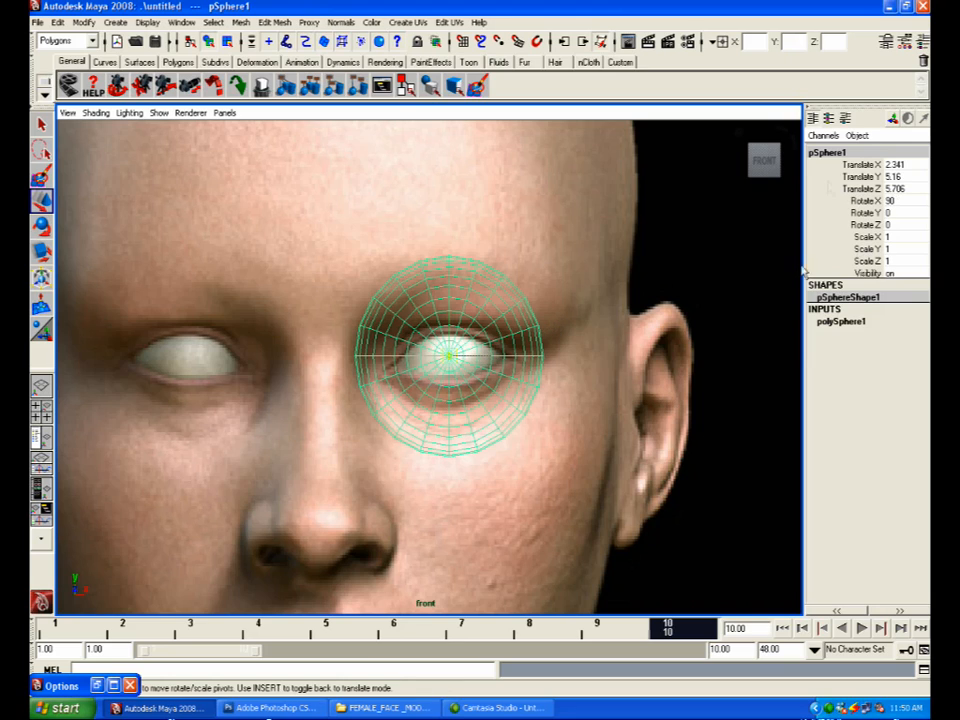
Step: Try setting the sphere's Translate X, Y and Z to 0, and undo the change
left_click_drag(895, 166, 898, 195)
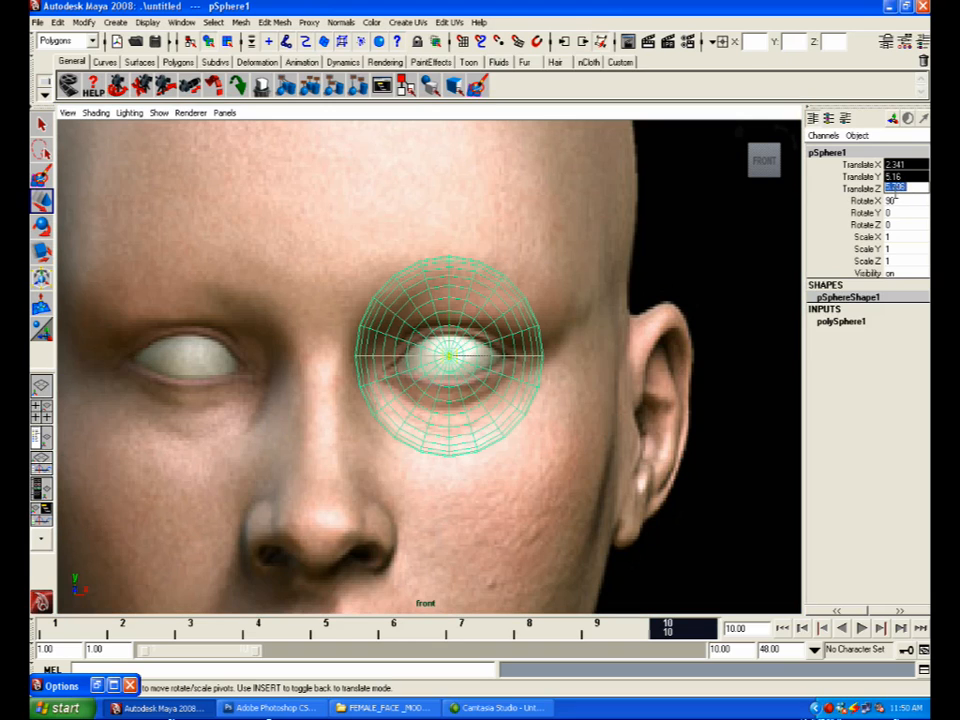
type("0")
key("Return")
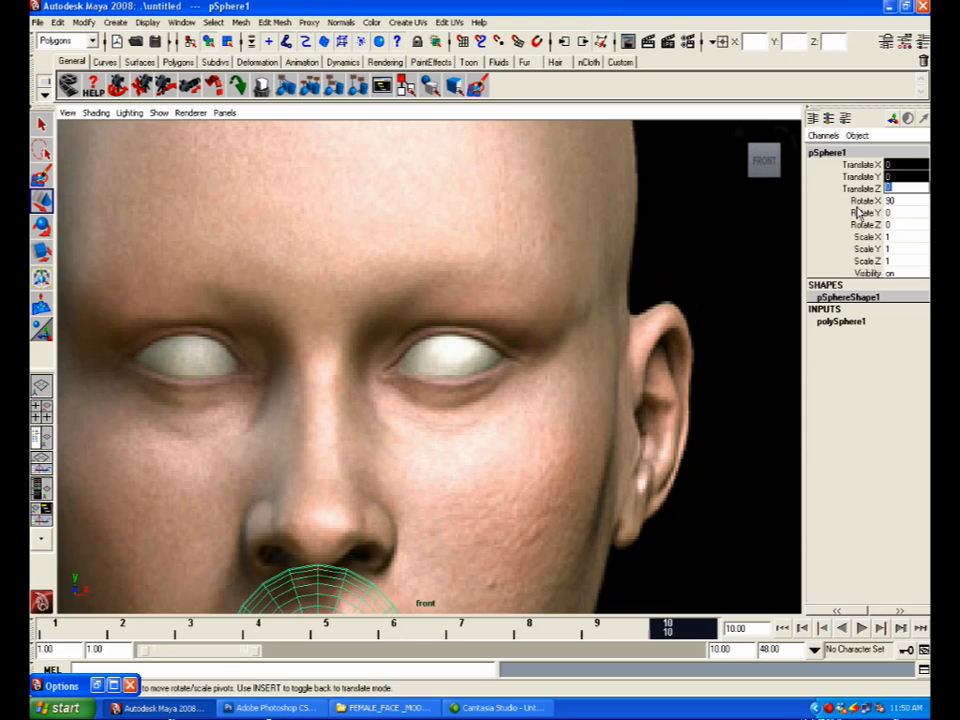
left_click(606, 299)
key("ctrl+z")
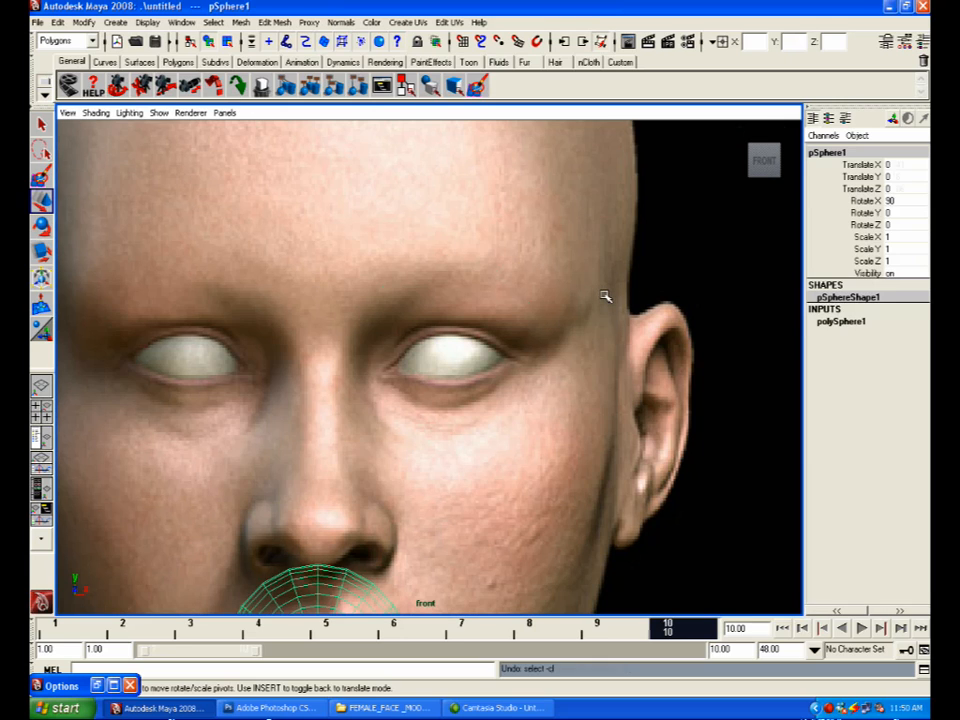
key("ctrl+z")
Step: Move the sphere's pivot horizontally onto the face's vertical centre line, using the displayed front-view grid as a guide, and leave pivot editing
left_click_drag(481, 354, 358, 356)
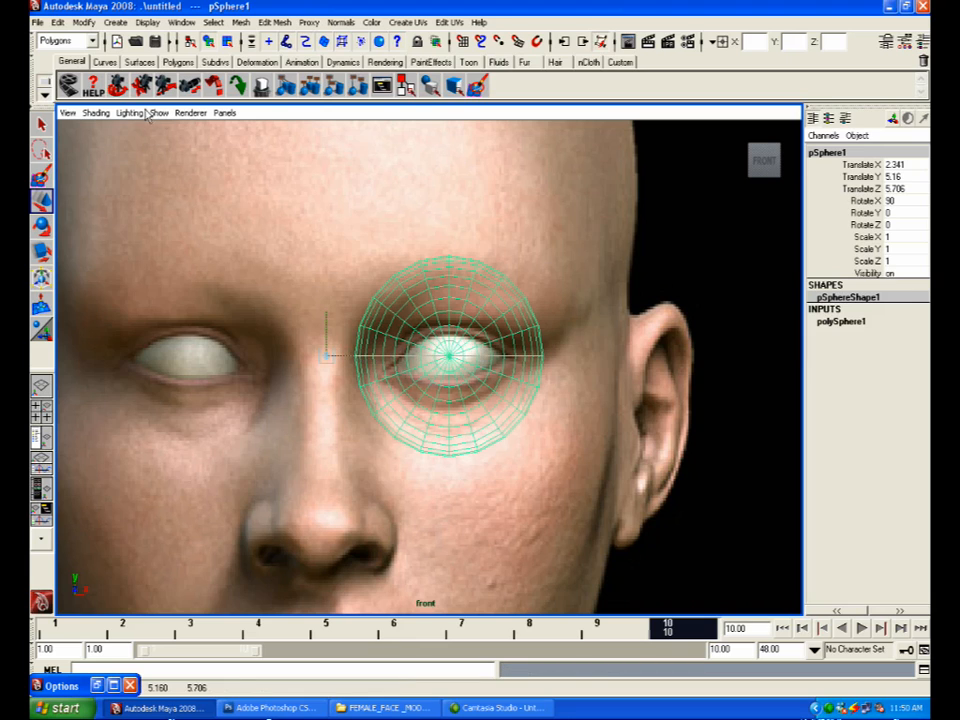
left_click(158, 112)
left_click(168, 527)
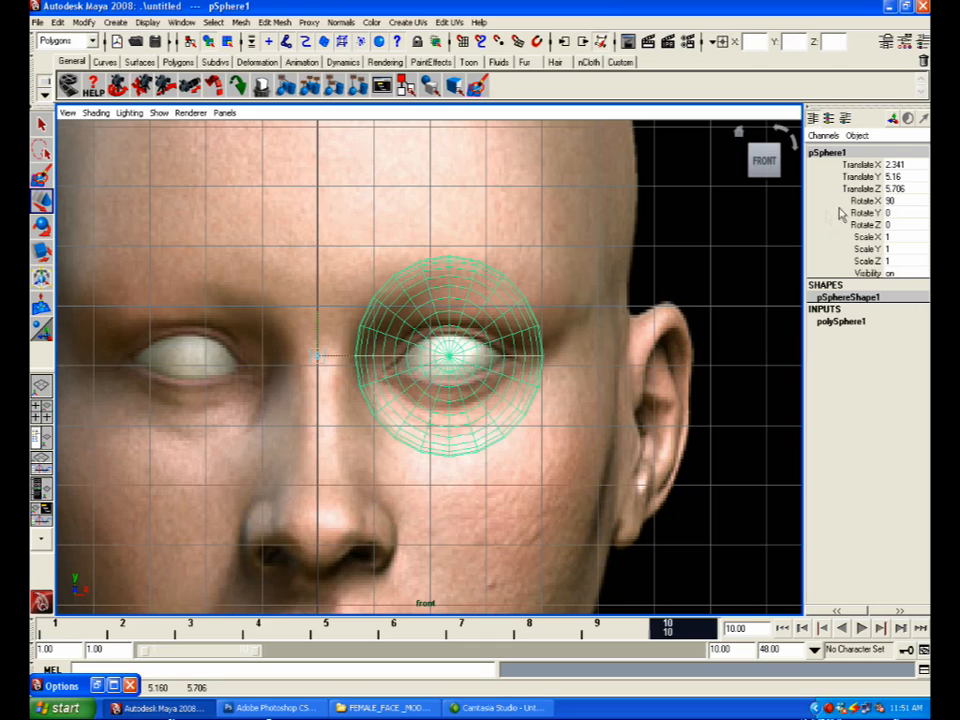
key("w")
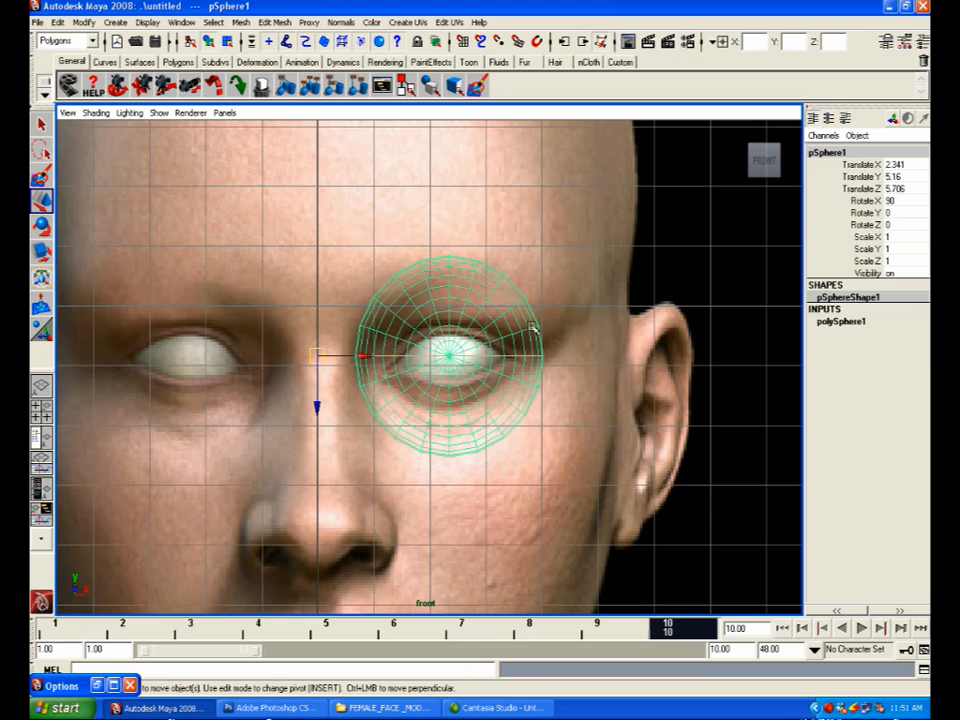
Step: Restore the Duplicate Special options and create the mirrored instance of the sphere over the other eye
left_click(97, 685)
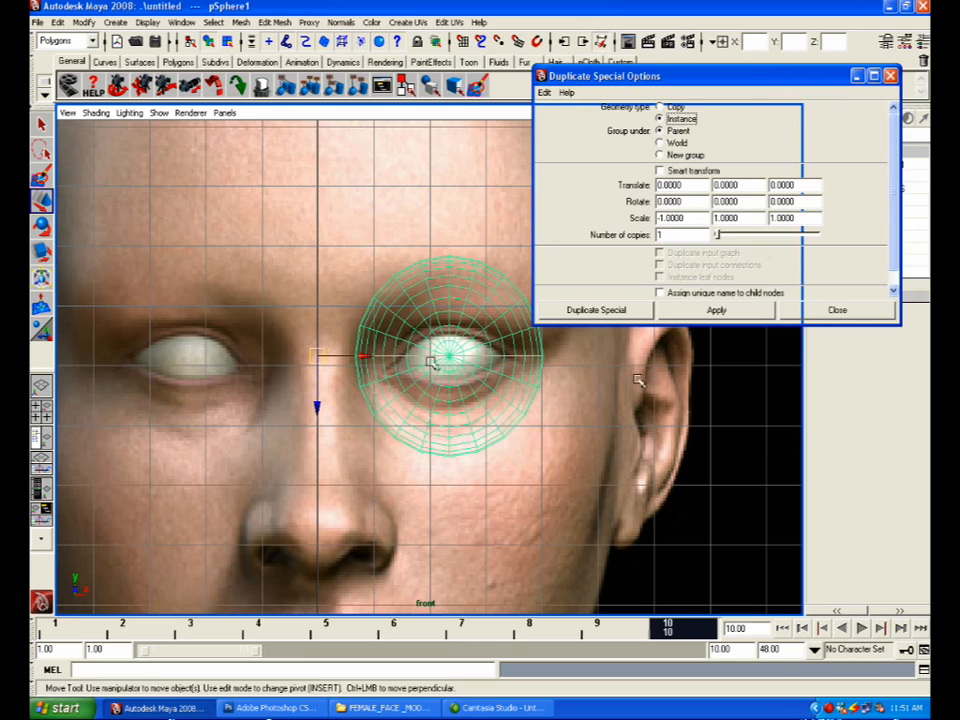
left_click(610, 312)
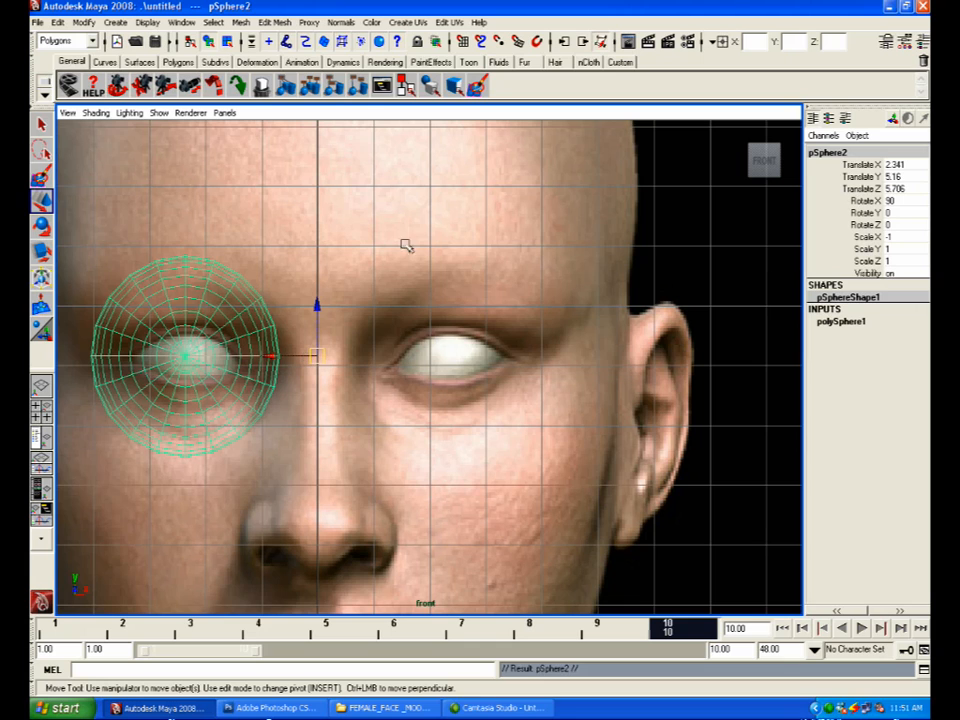
key("ctrl+z")
Step: Select both eyeball spheres and scrub the timeline back to frame 1
left_click_drag(152, 273, 690, 487)
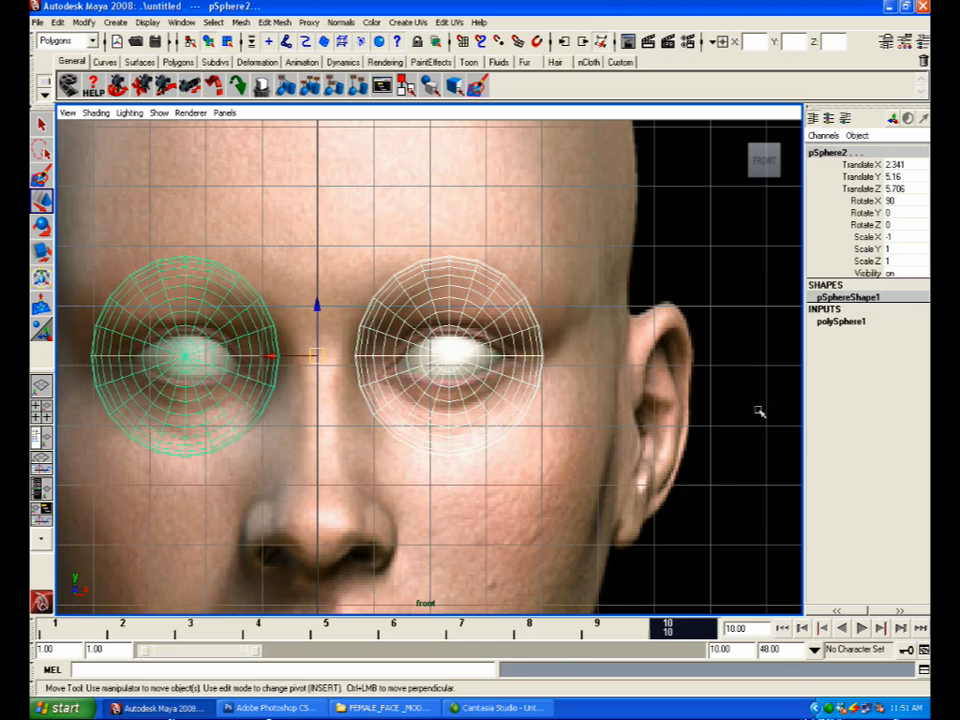
left_click_drag(666, 632, 70, 630)
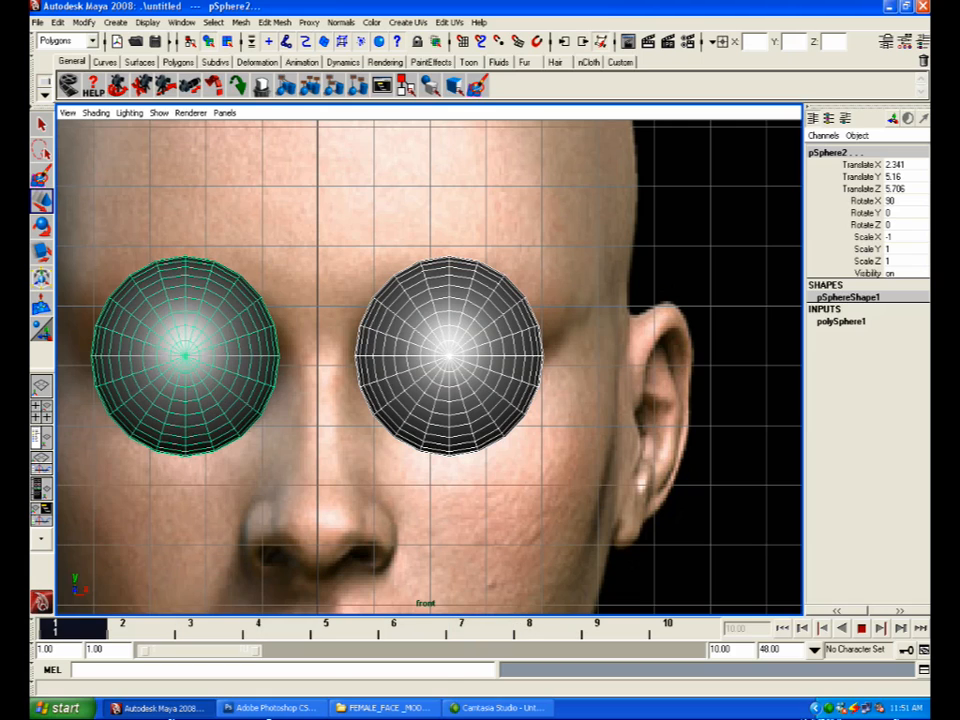
left_click(692, 430)
Step: Reselect both spheres, create a new display layer, and name it EYEBALL
left_click_drag(166, 222, 590, 455)
left_click(829, 119)
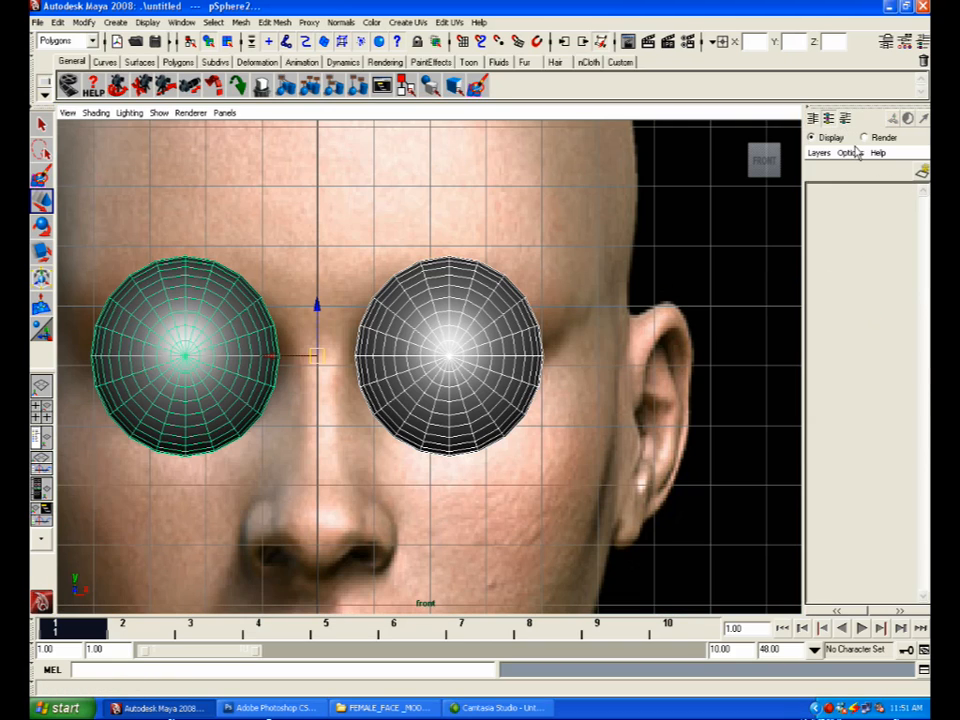
left_click(921, 173)
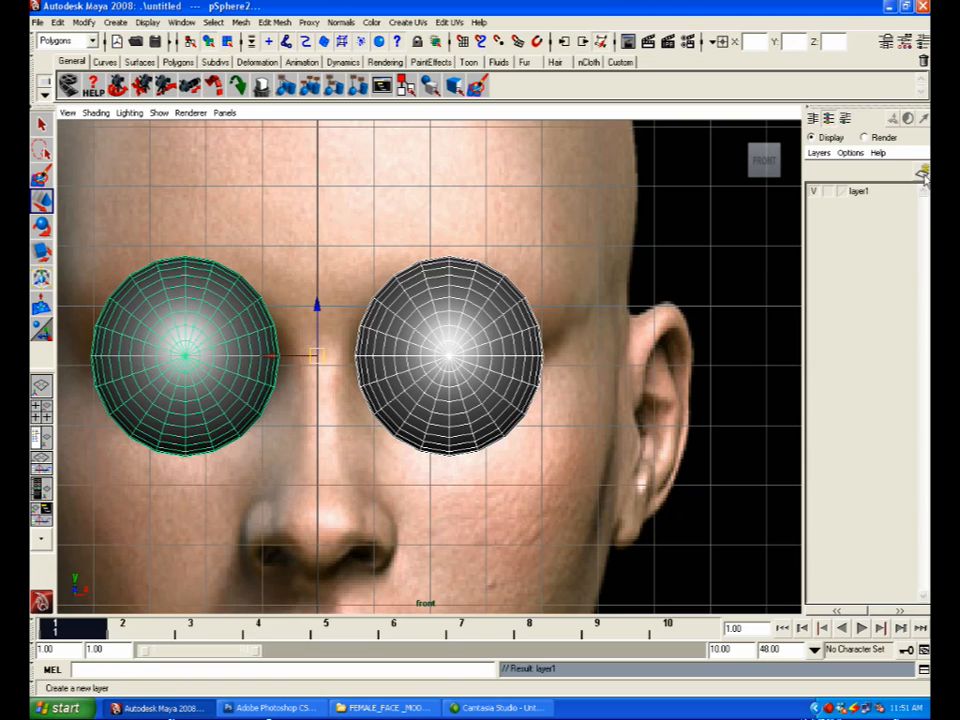
double_click(857, 192)
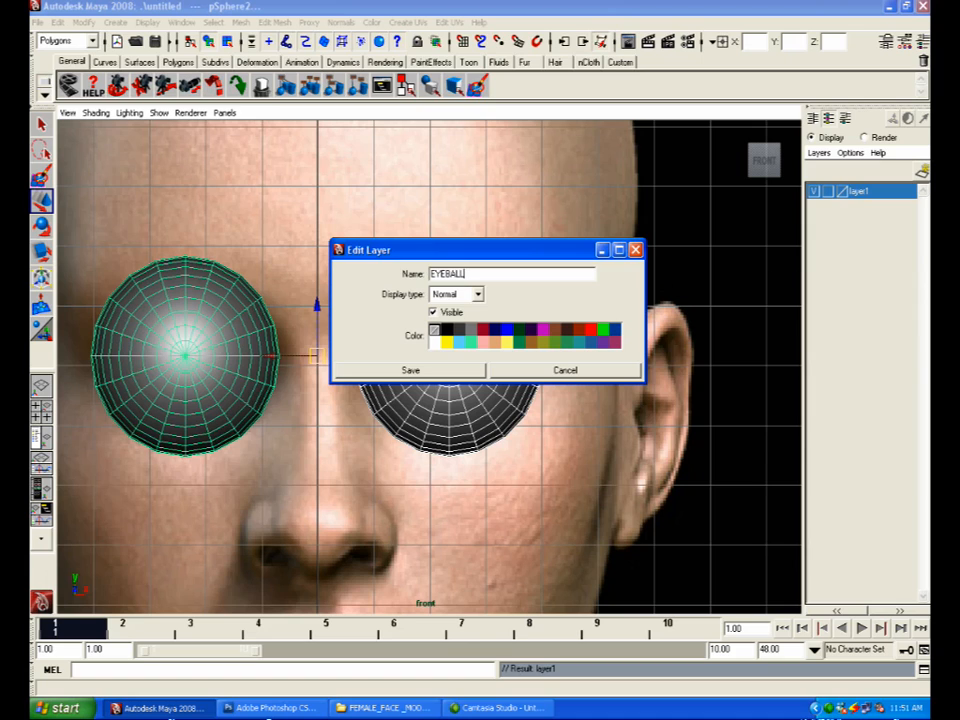
left_click(476, 373)
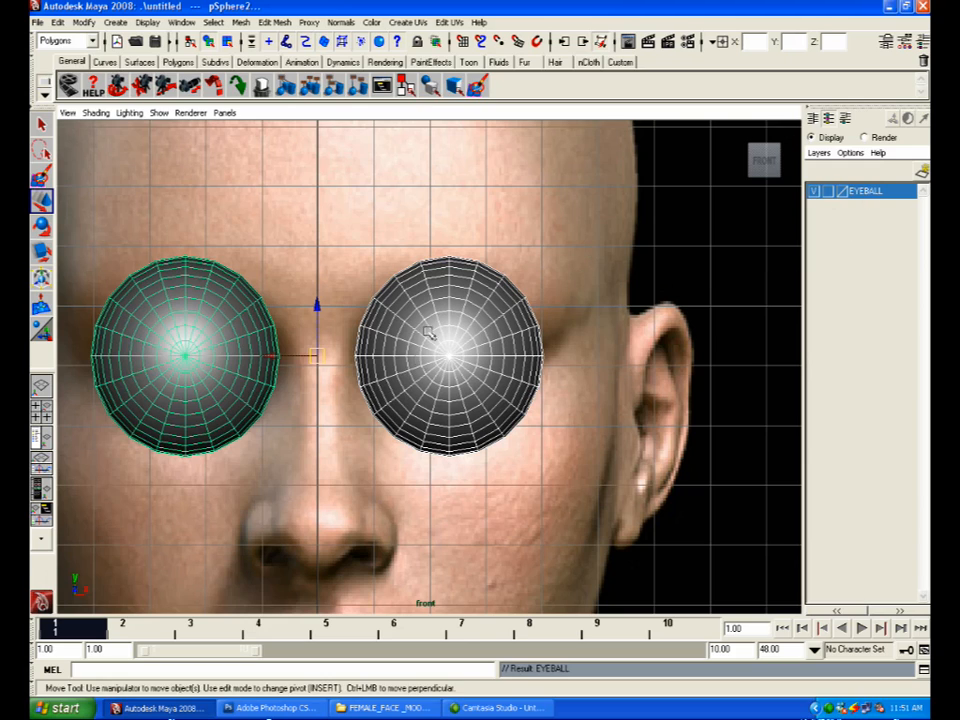
Step: Add both selected spheres to the EYEBALL layer, set the layer to Reference, and test that the spheres cannot be picked
right_click(868, 194)
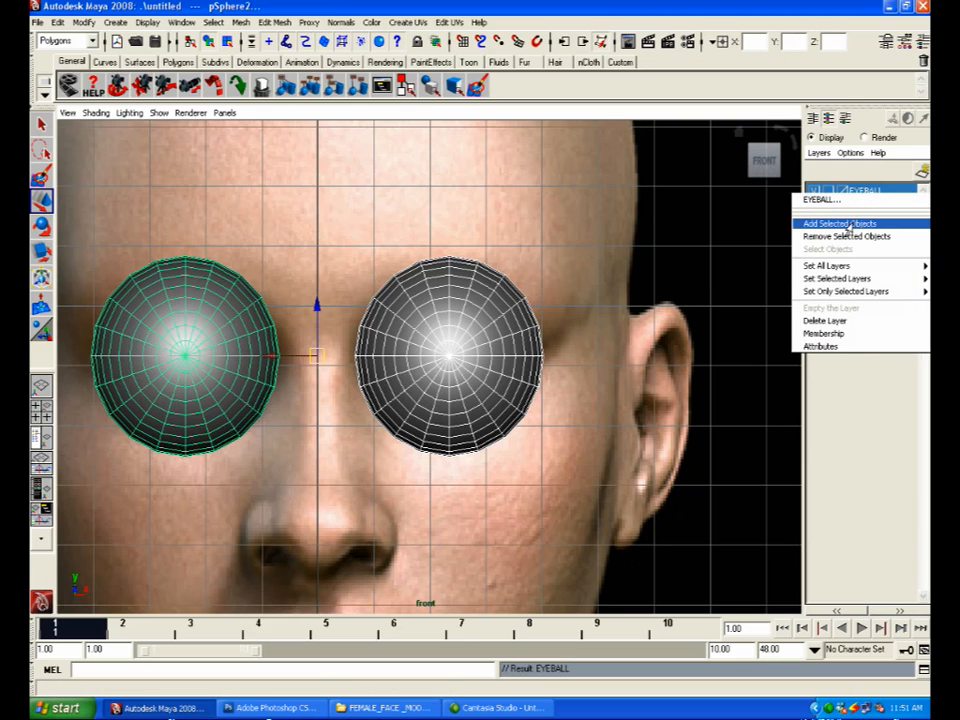
left_click(849, 225)
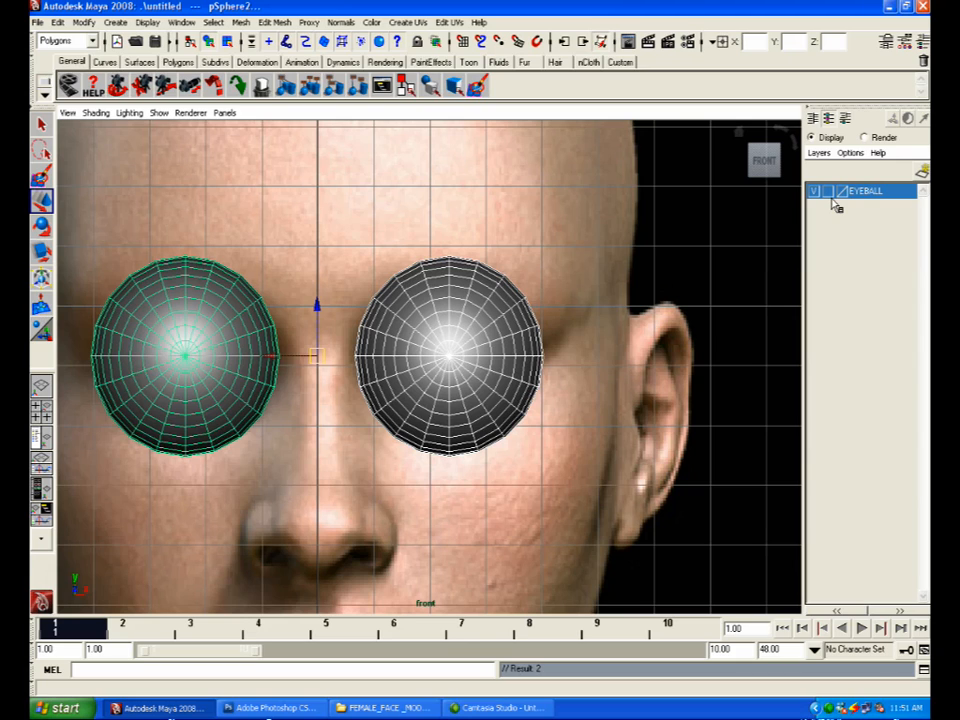
left_click(829, 191)
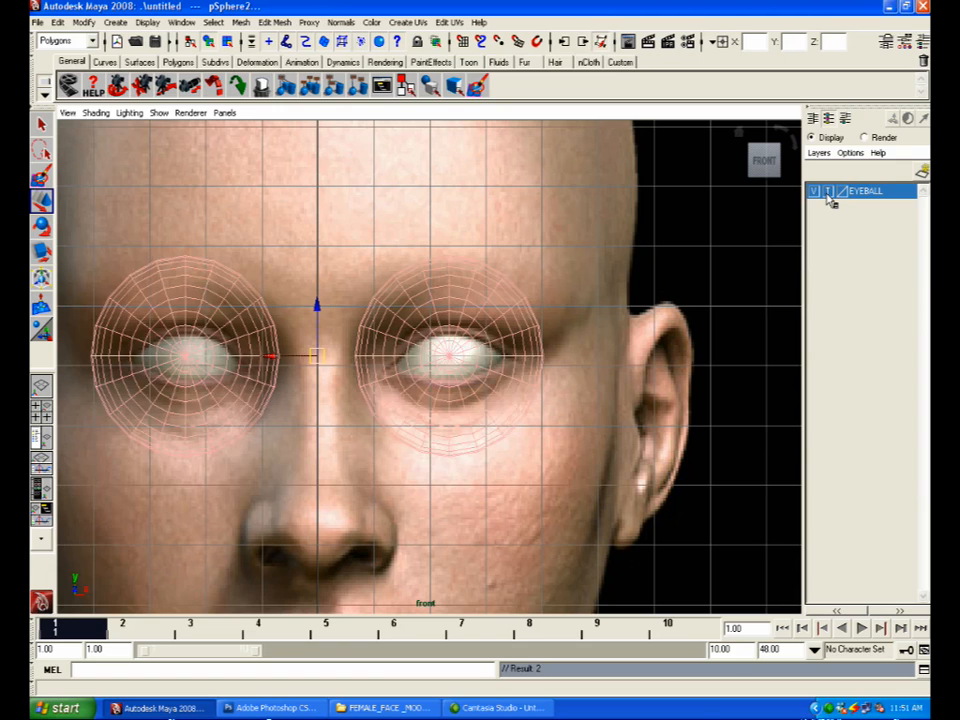
left_click(828, 192)
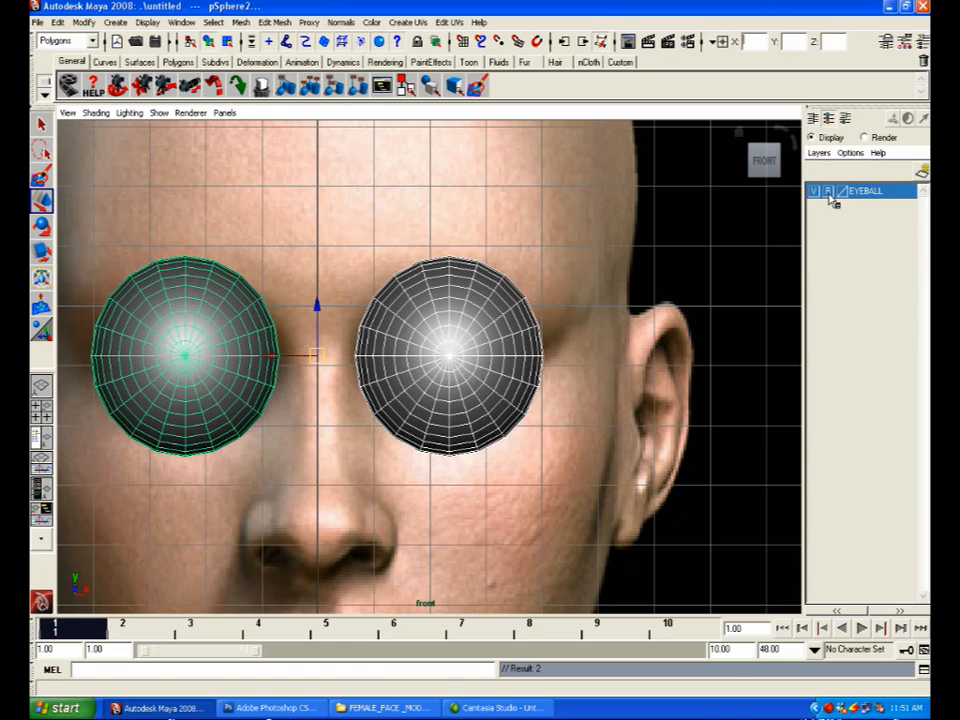
left_click(497, 314)
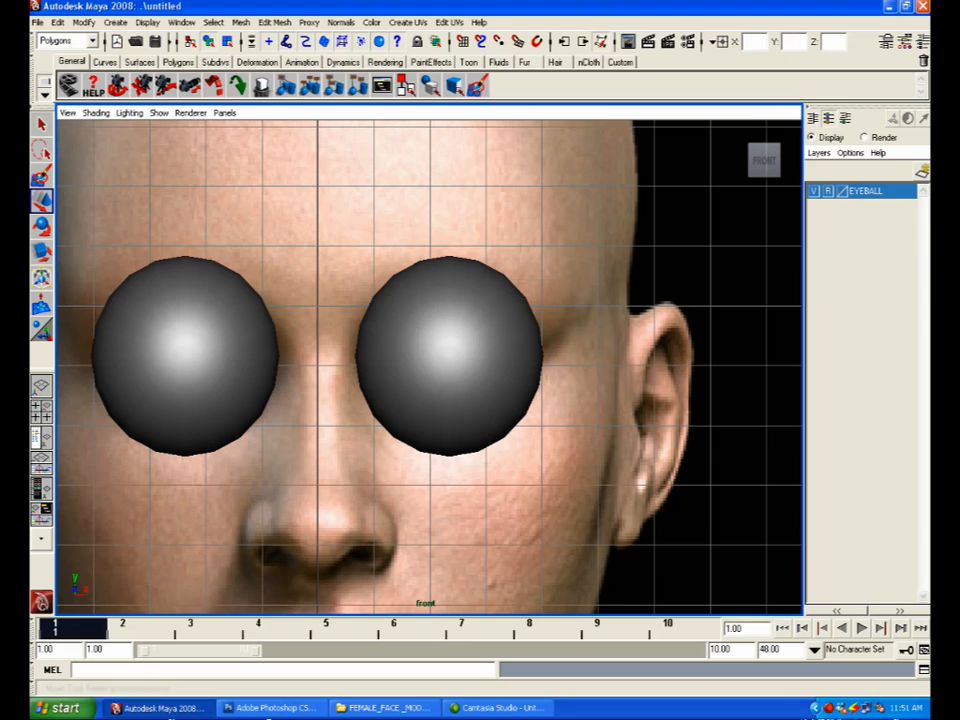
Step: Look over the eyeballs in the four-view and side view, and maximize the perspective view
key("space")
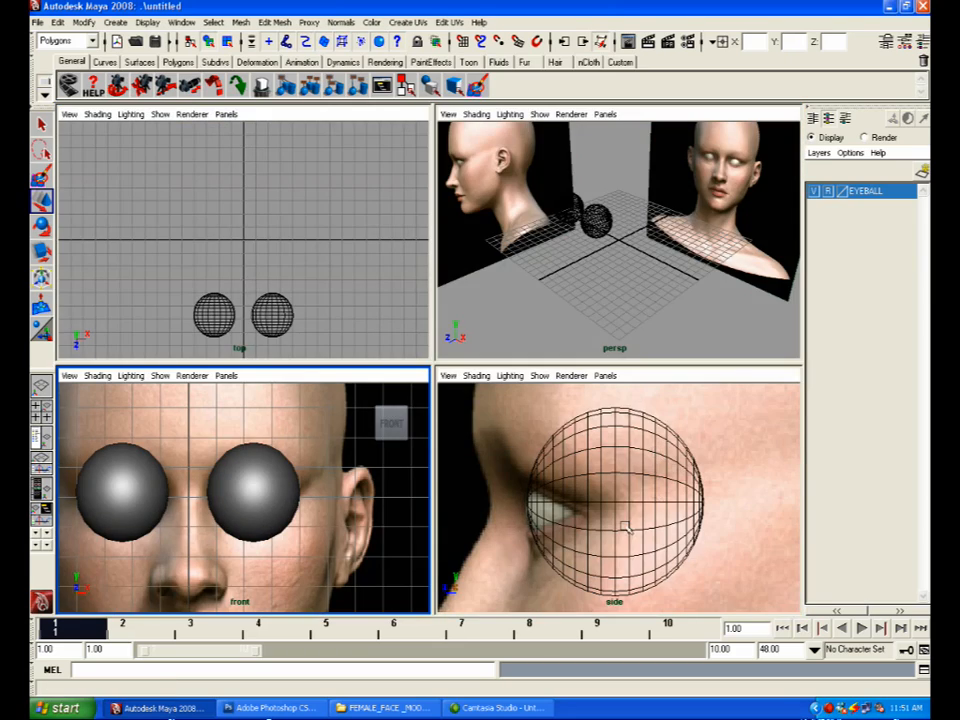
key("space")
key("space")
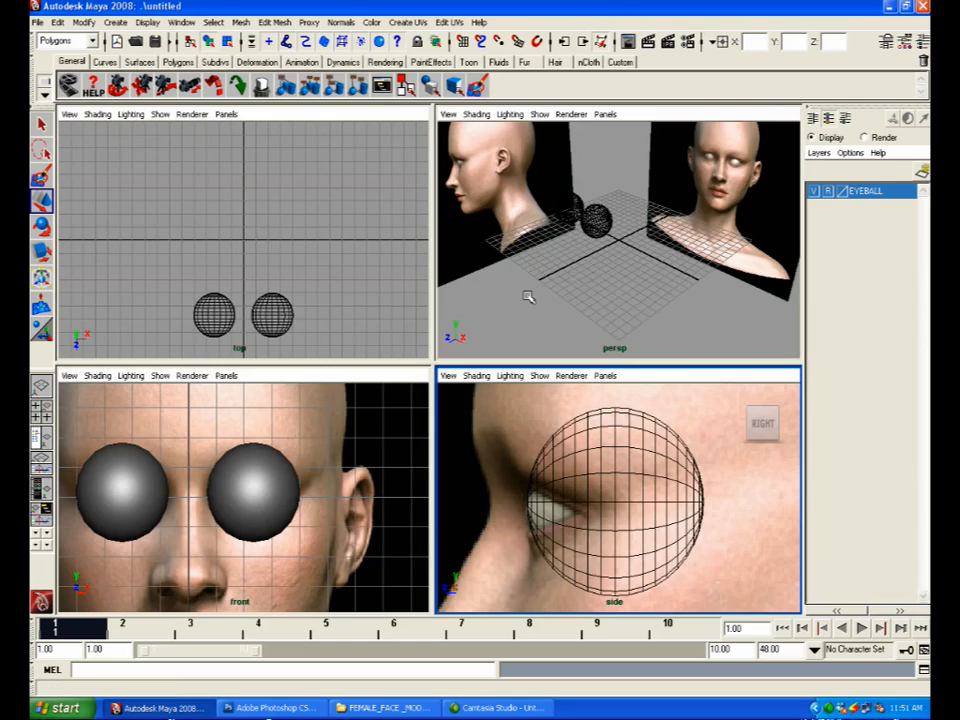
key("space")
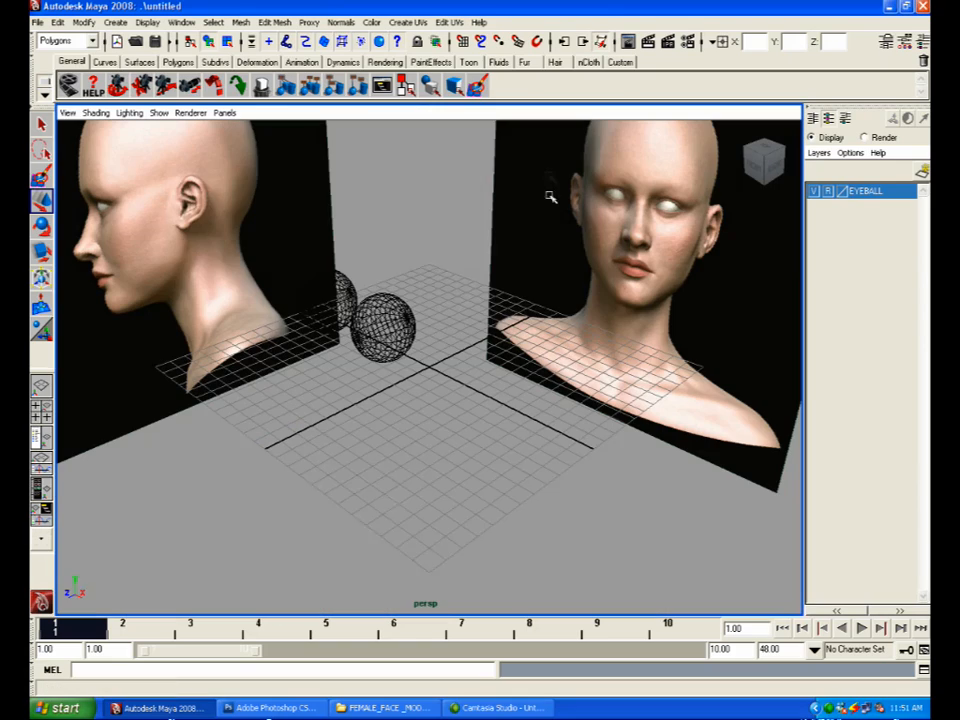
Step: Hide the grid in the perspective view, and hide the shelf, time slider, range slider and command line to enlarge the workspace
left_click(157, 113)
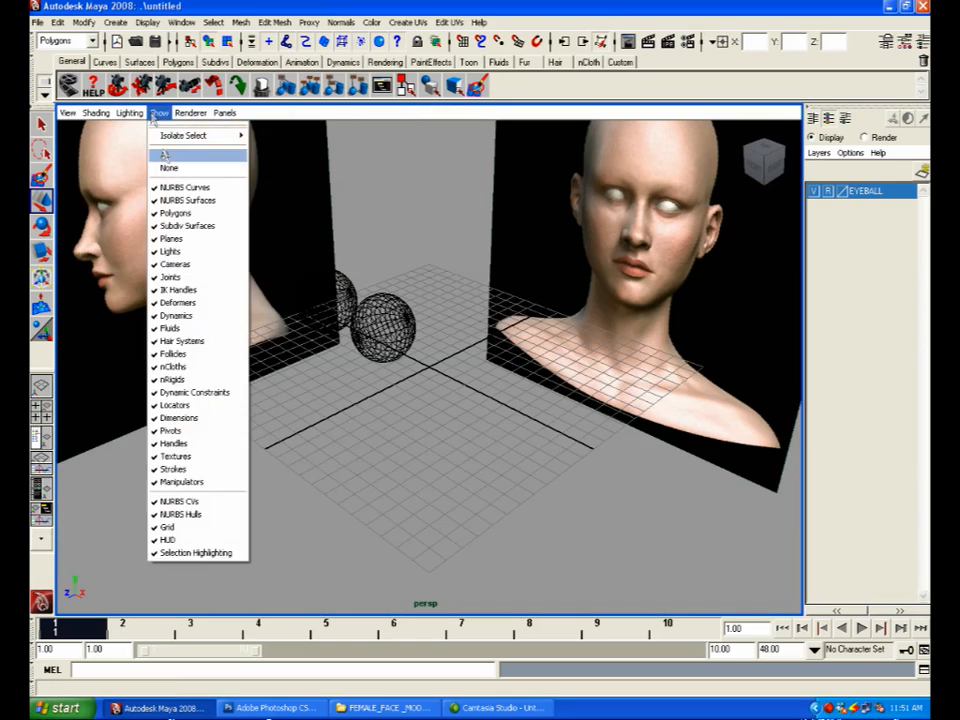
left_click(163, 527)
left_click(30, 68)
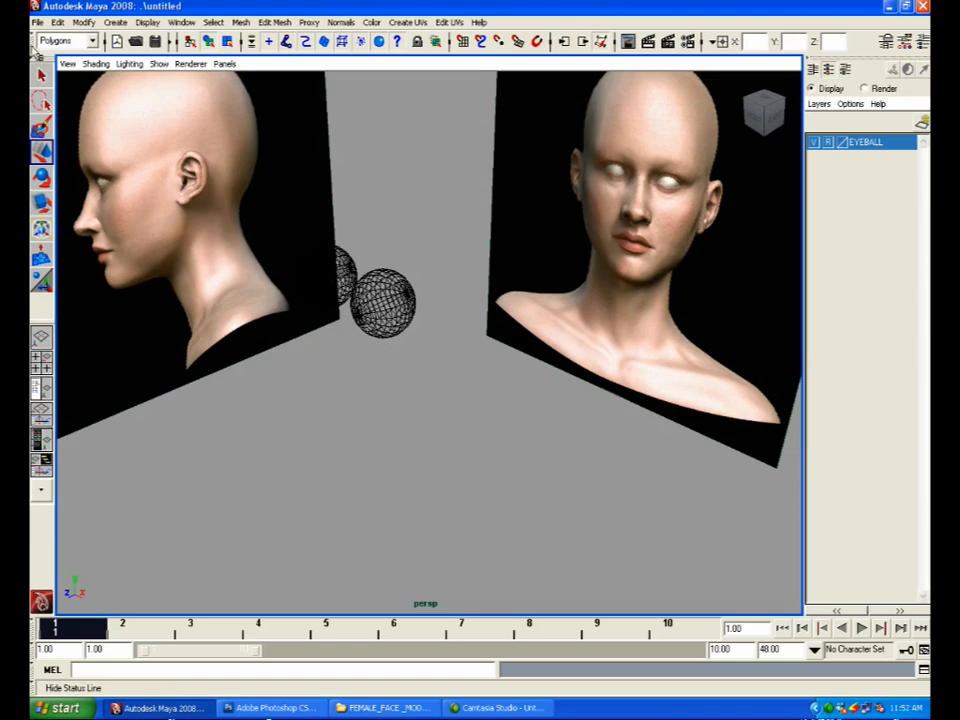
left_click(33, 628)
left_click(33, 649)
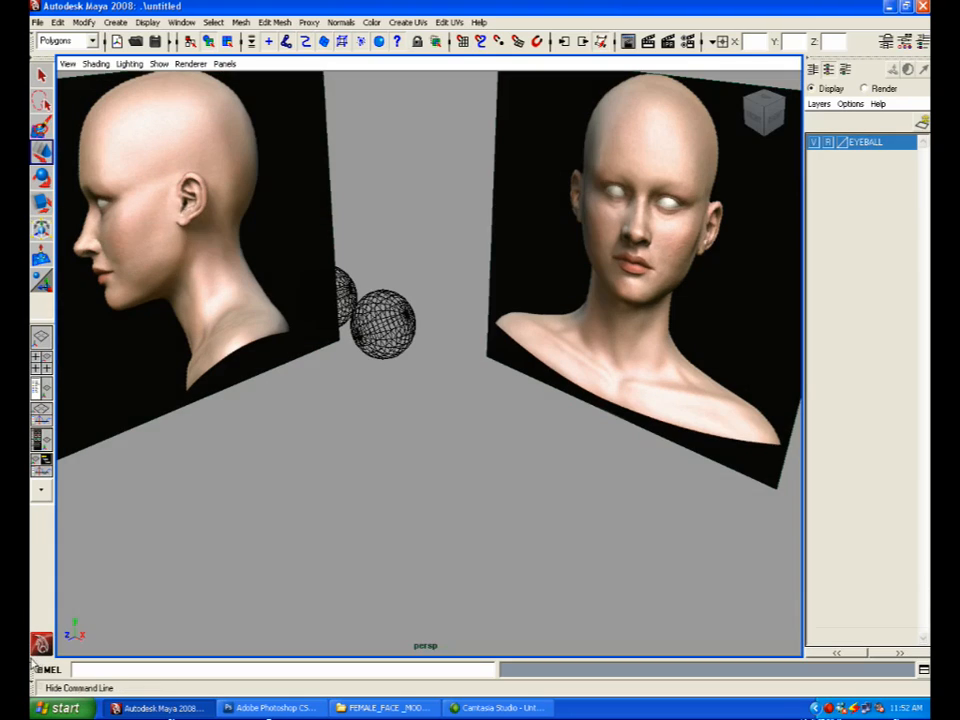
left_click(33, 668)
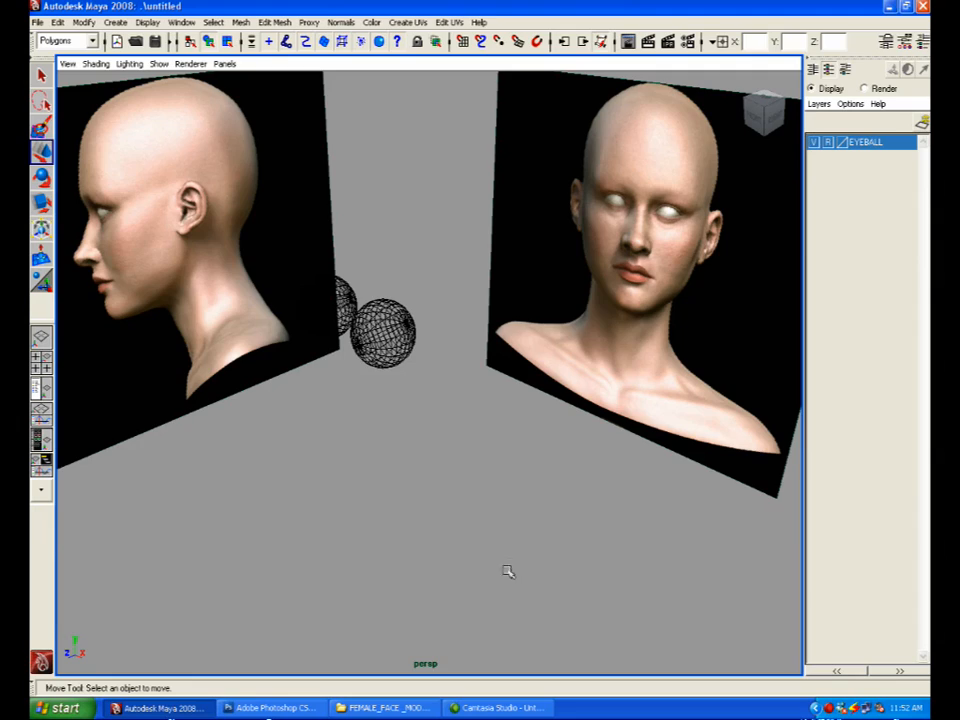
Step: Show the time slider again and play the eyeball transparency animation in the maximized side view
key("space")
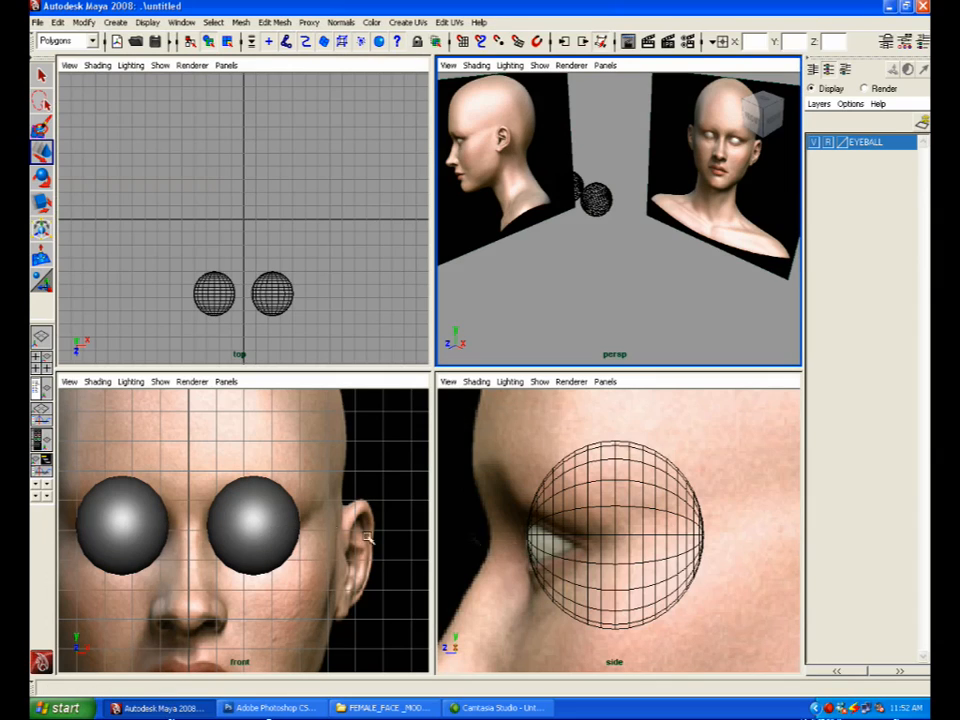
key("space")
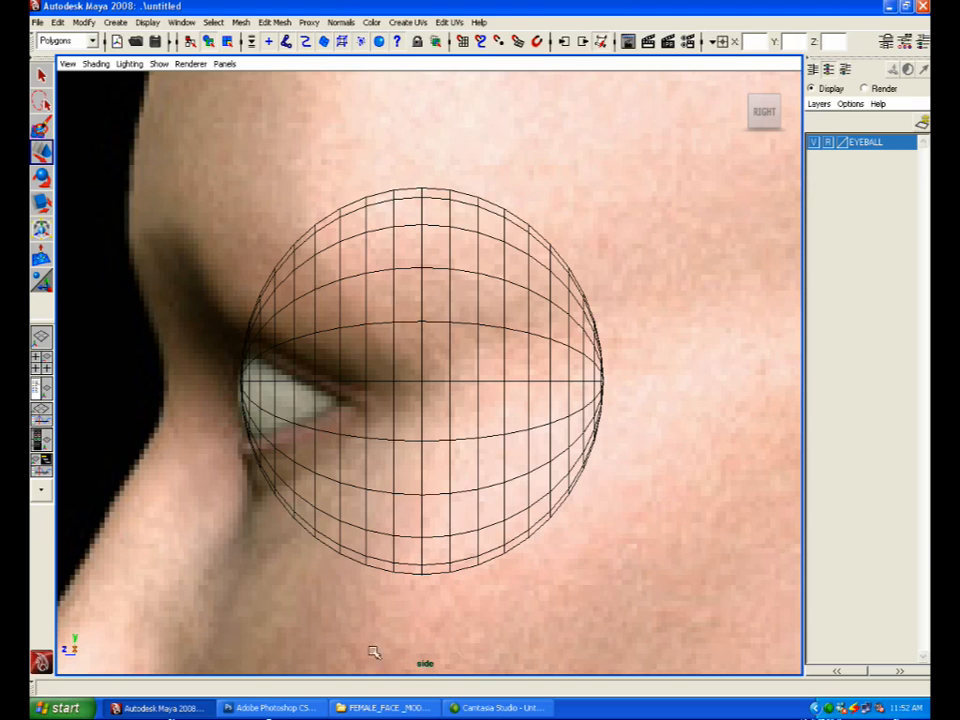
right_click(45, 688)
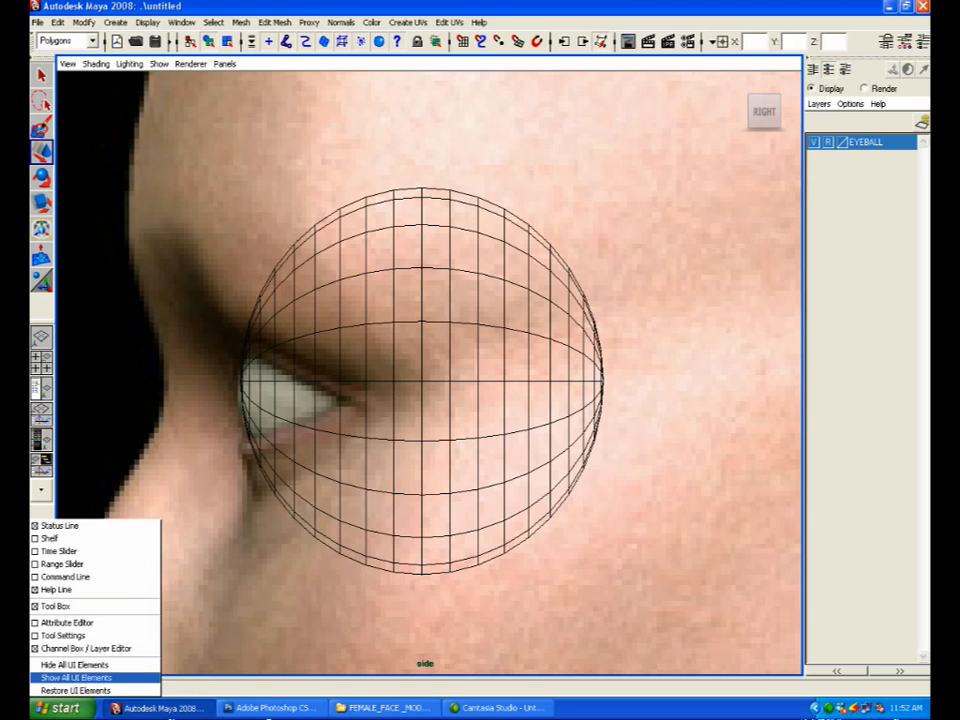
left_click(50, 551)
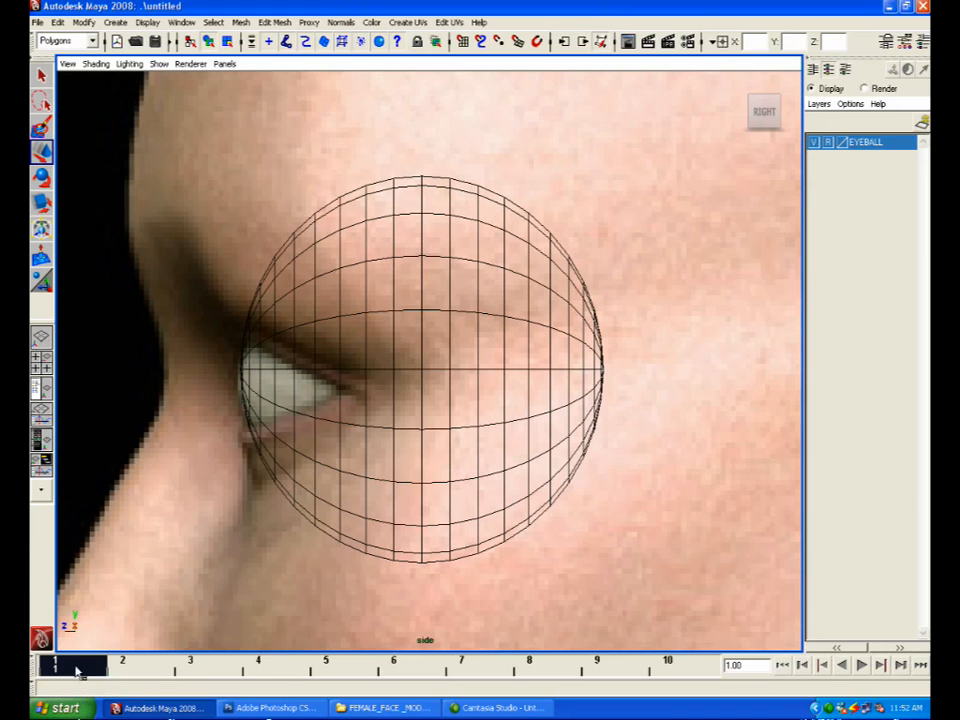
key("alt+v")
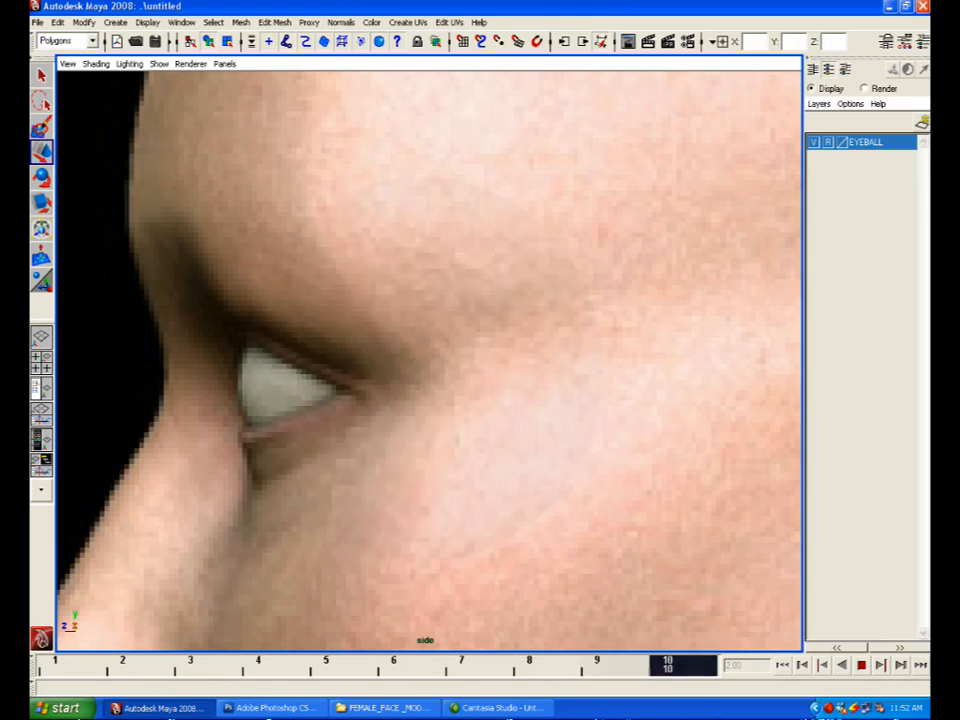
Step: Check the front view, and show the side view smooth-shaded with the whole head profile framed
key("space")
key("space")
key("space")
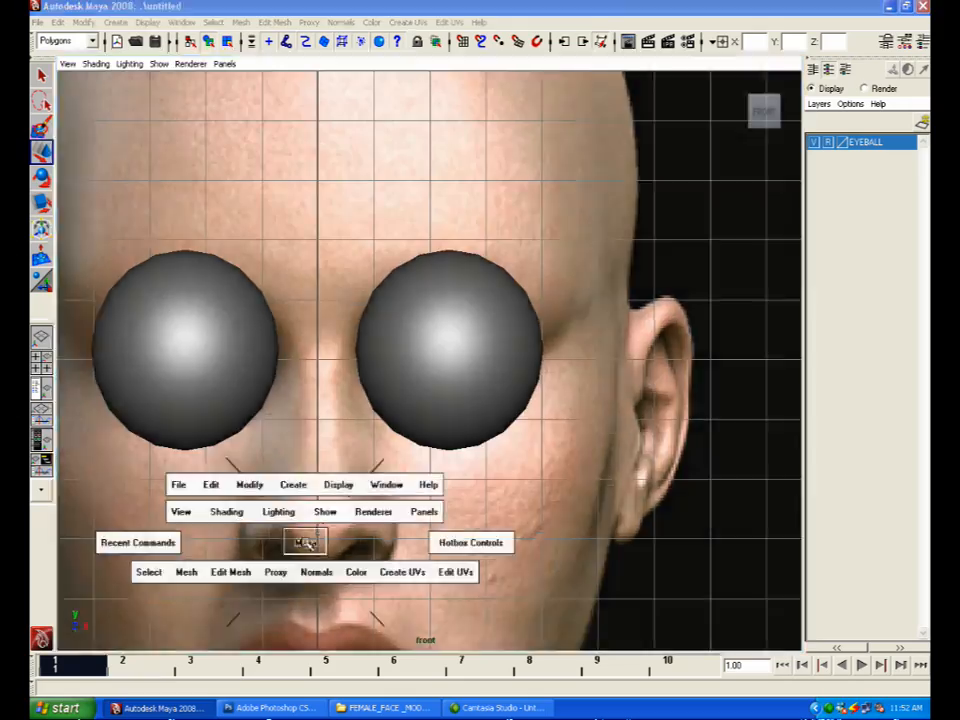
key("space")
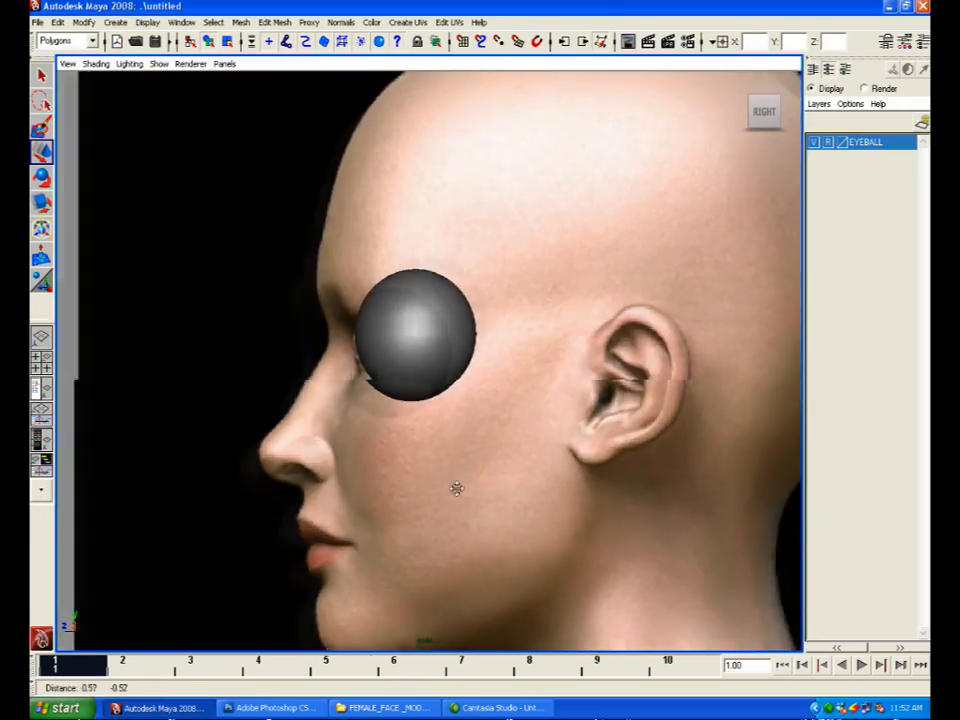
key("space")
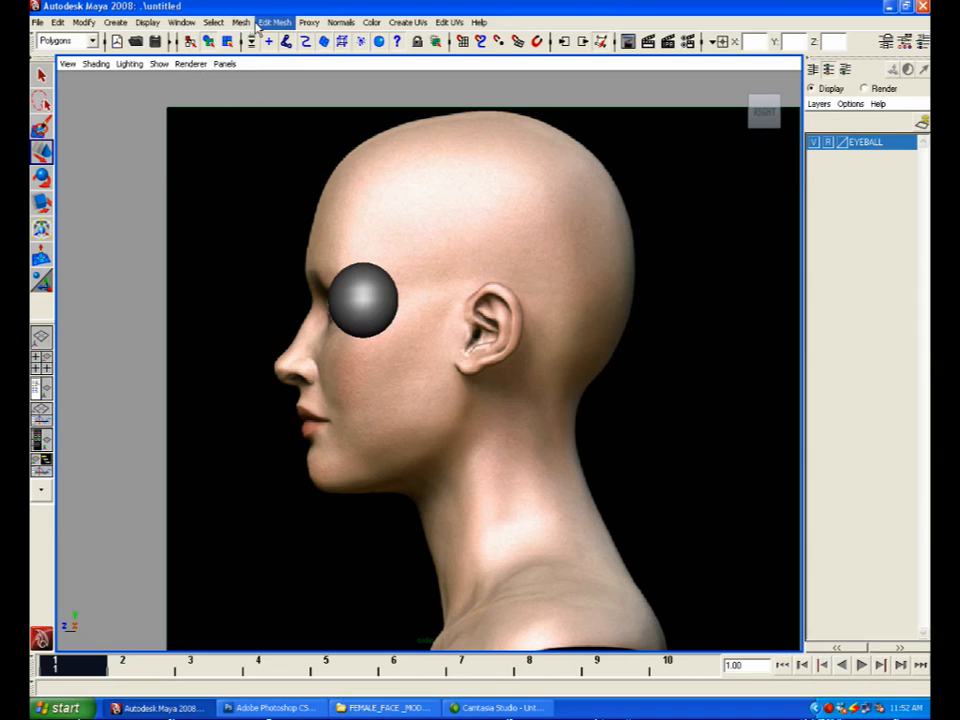
Step: With the Create Polygon Tool, trace the side profile from the upper forehead over the brow and nose bridge to beneath the nose tip
left_click(241, 22)
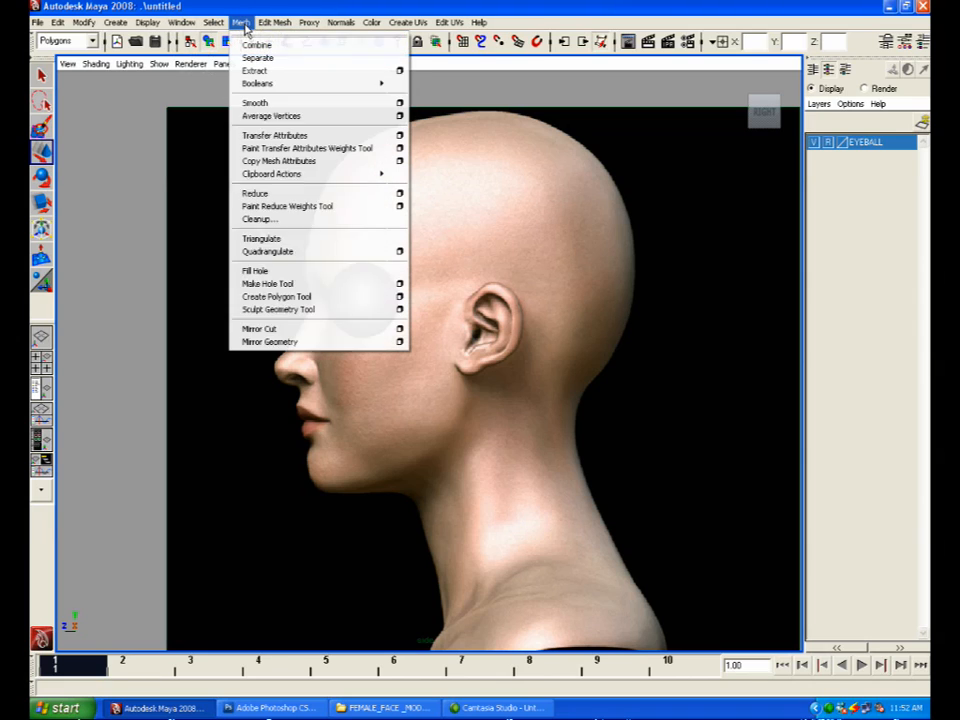
left_click(250, 297)
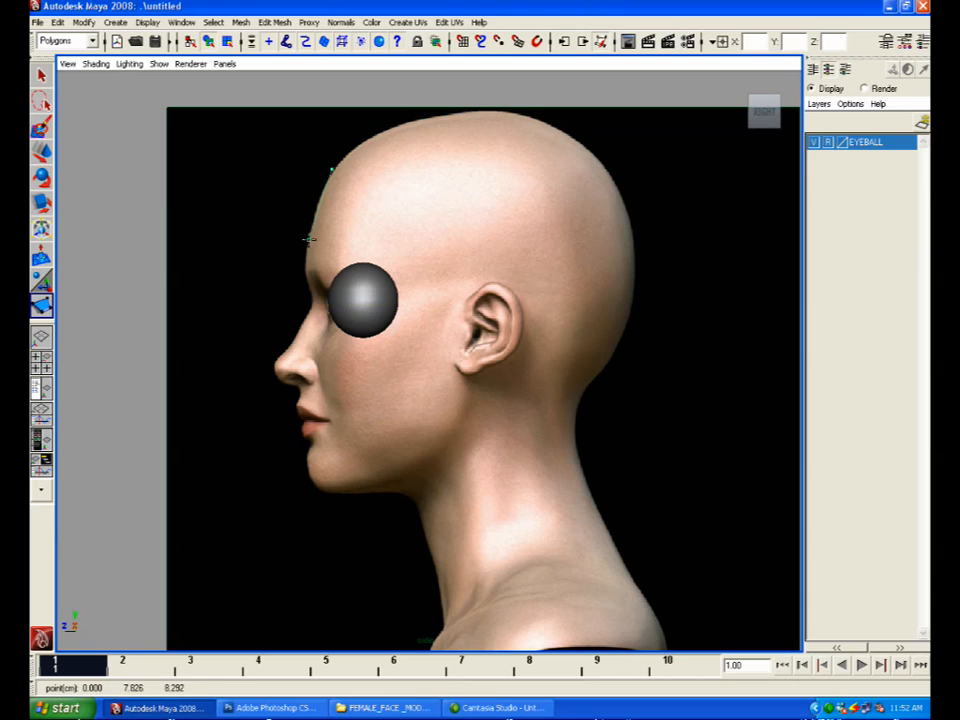
left_click(306, 272)
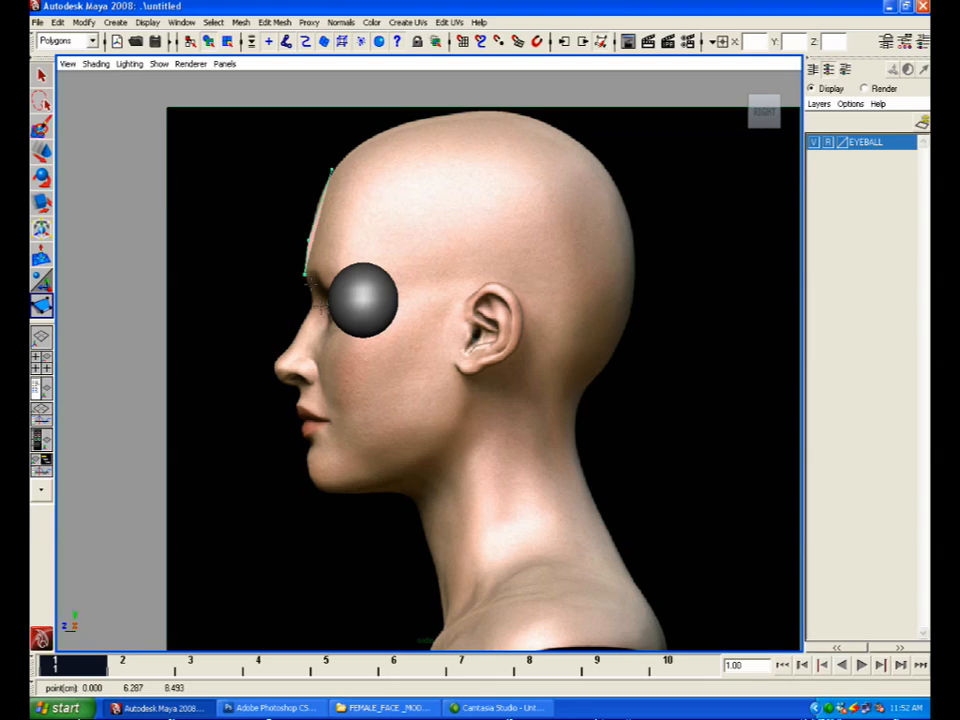
left_click(309, 292)
left_click(310, 310)
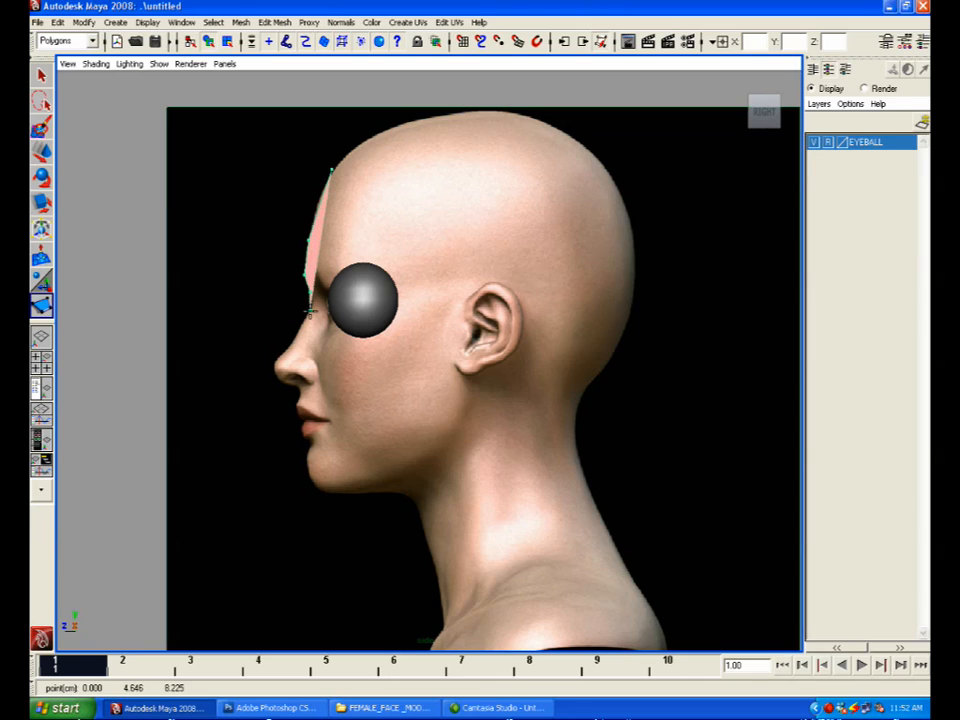
left_click(296, 336)
left_click(273, 363)
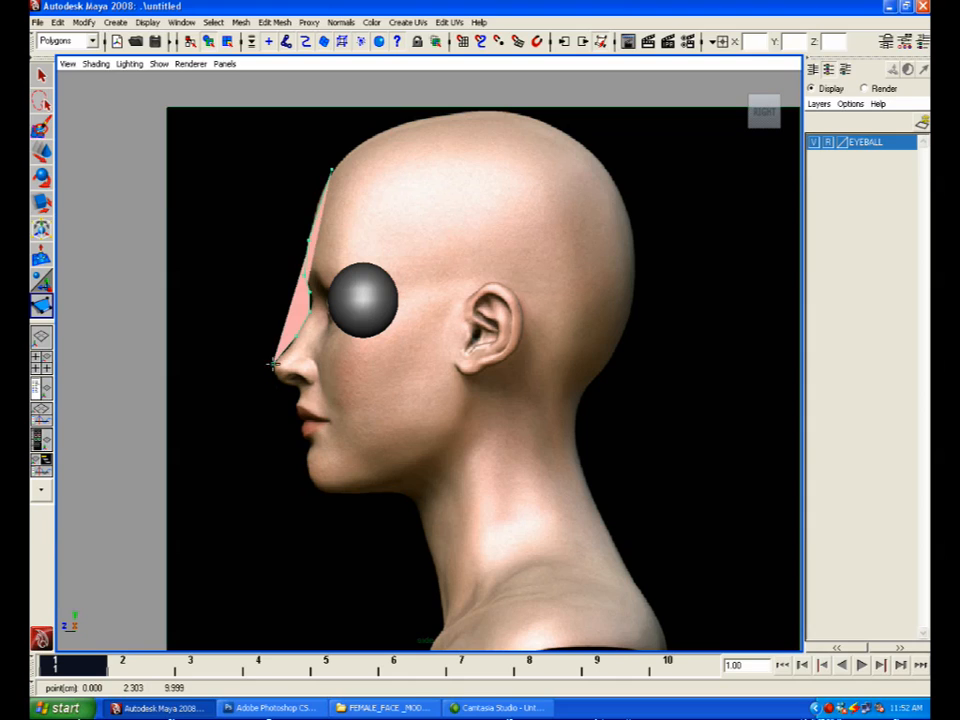
left_click(283, 383)
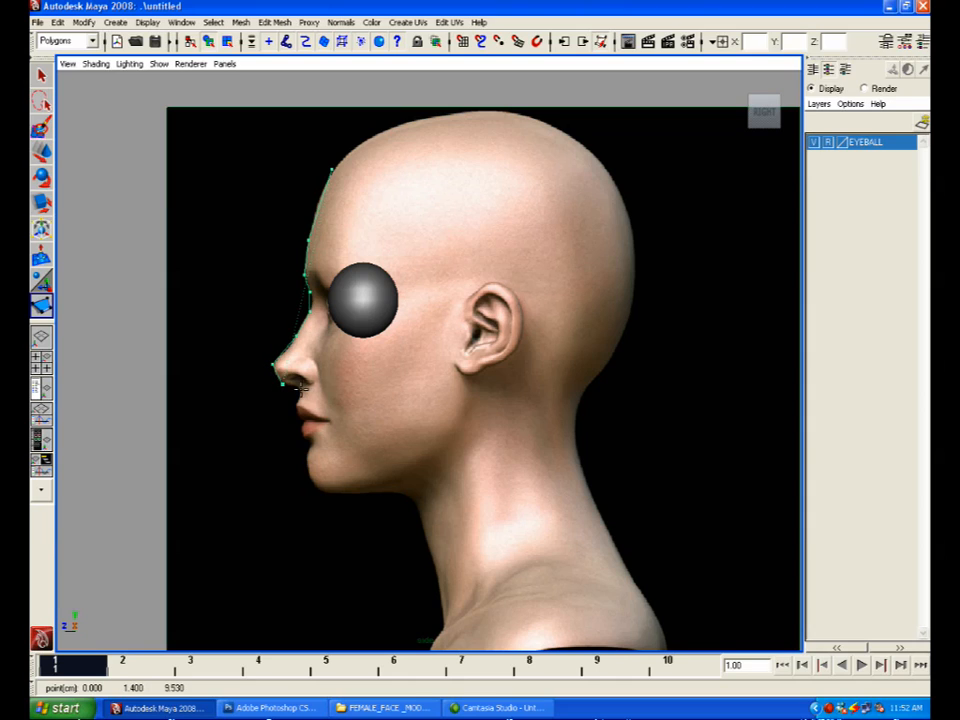
Step: Continue the polygon outline along the upper lip, around a triangular mouth cavity cut into the cheek, and down the lower lip and chin
left_click(298, 418)
left_click(296, 408)
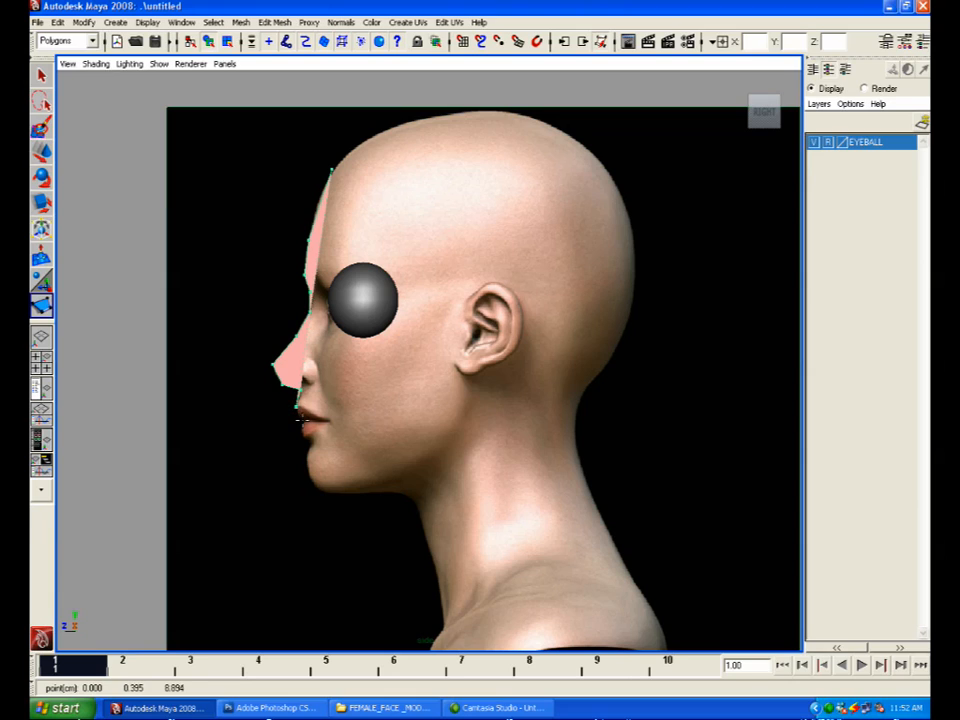
left_click(347, 399)
left_click(351, 450)
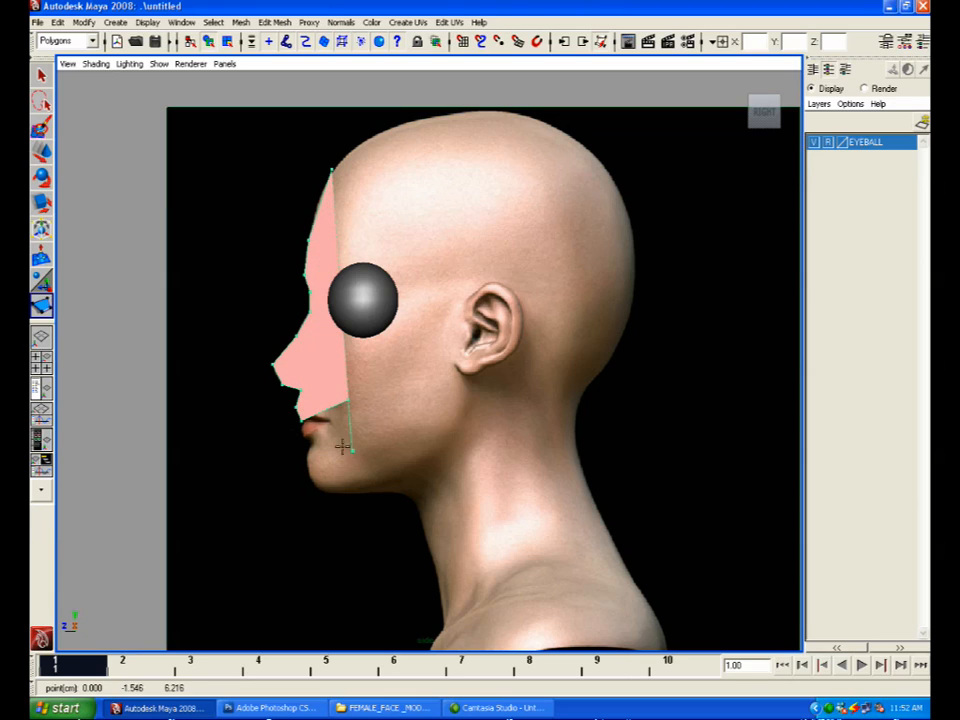
left_click(299, 426)
key("Return")
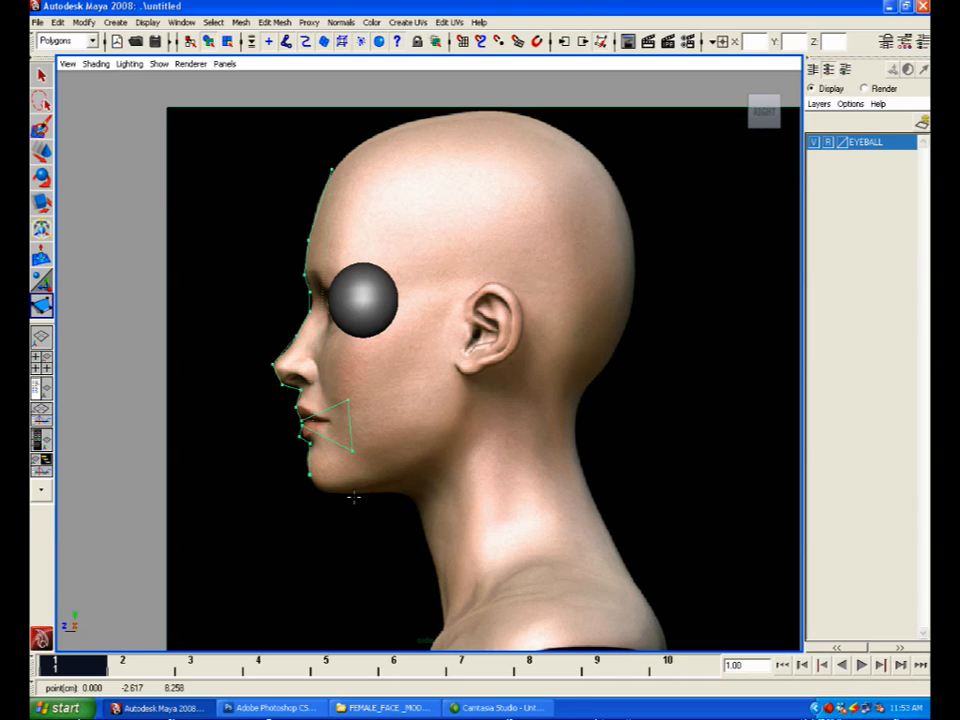
Step: Trace the jaw underside, neck, back of the head and crown, and complete the head profile polygon
left_click(413, 497)
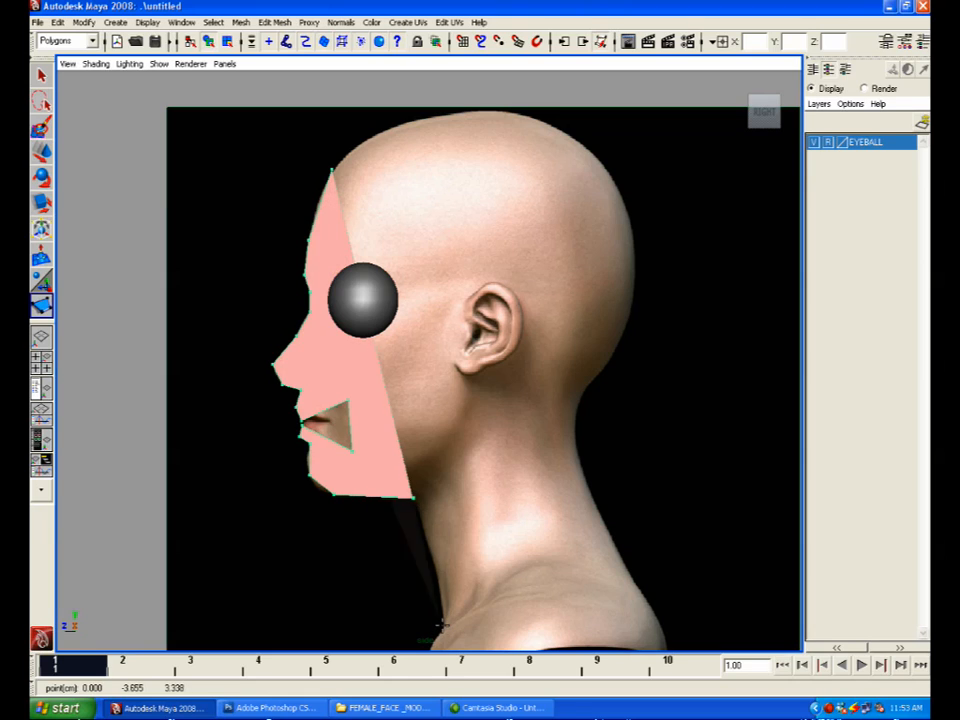
left_click(441, 626)
left_click(620, 567)
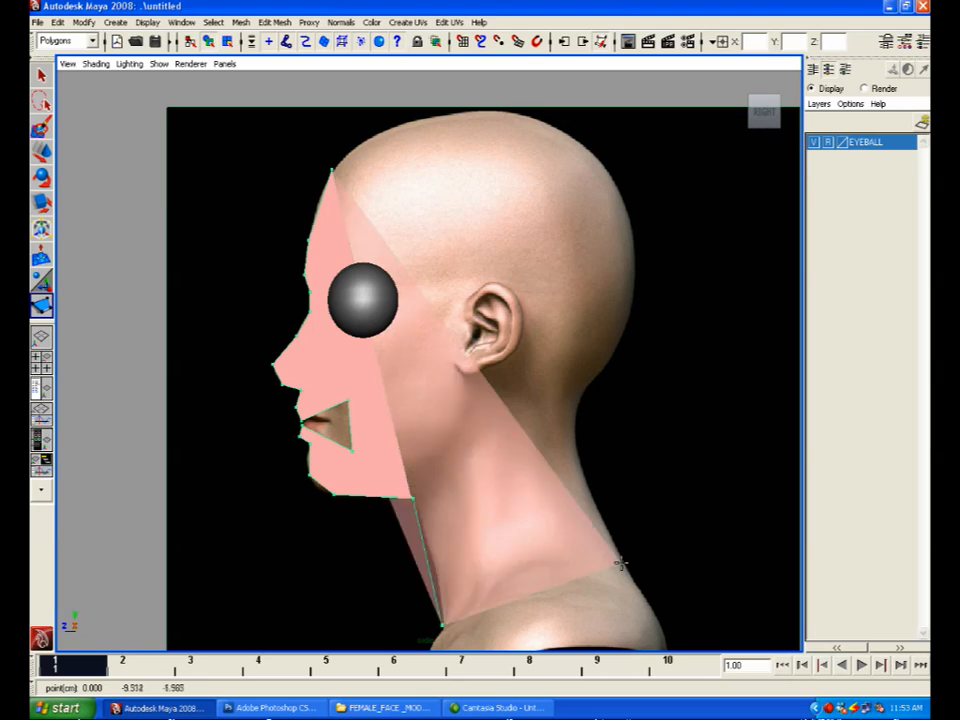
left_click(576, 418)
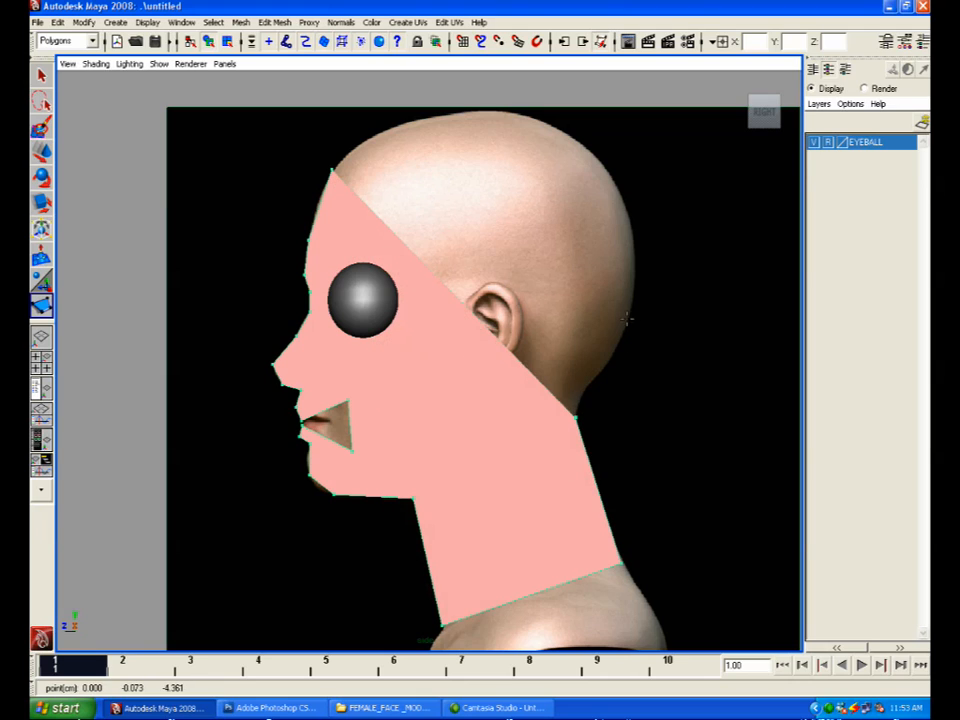
left_click(627, 320)
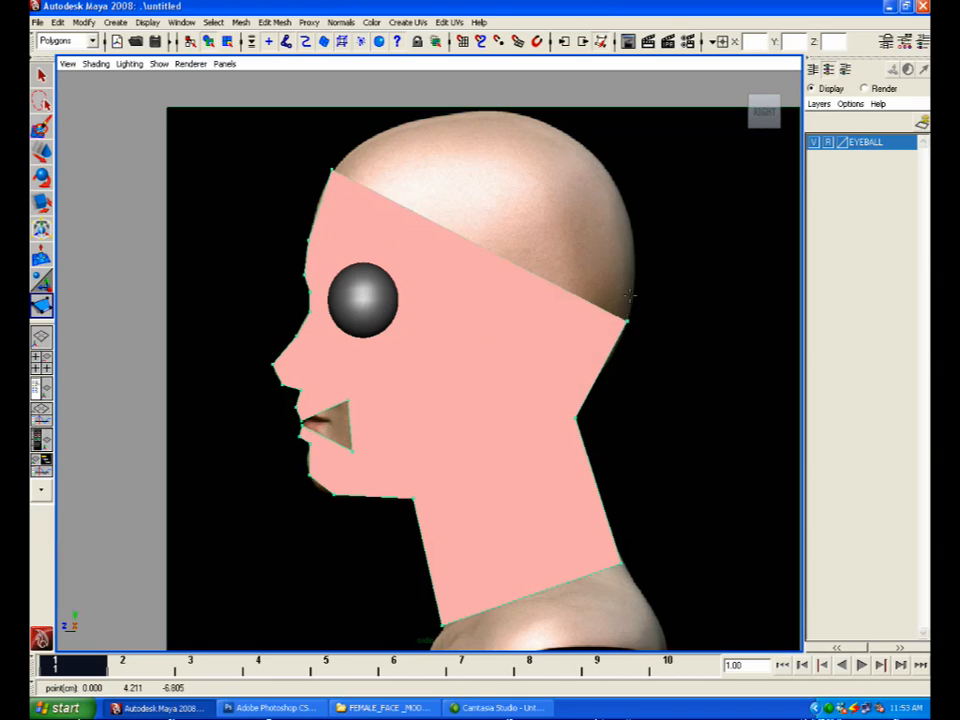
left_click(628, 218)
left_click(567, 135)
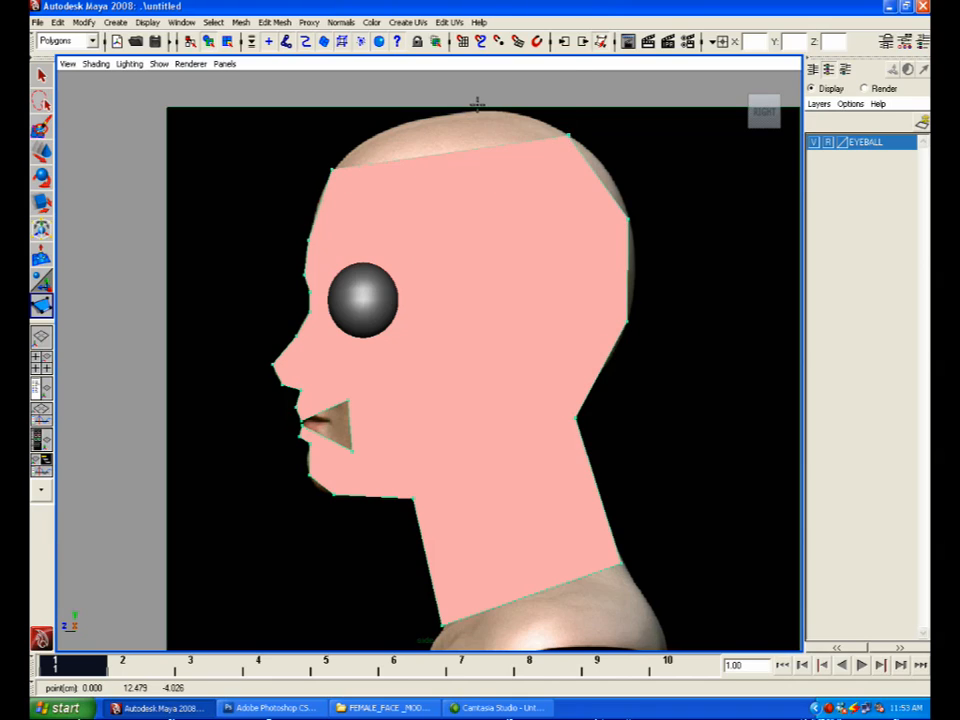
left_click(466, 113)
left_click_drag(387, 133, 384, 128)
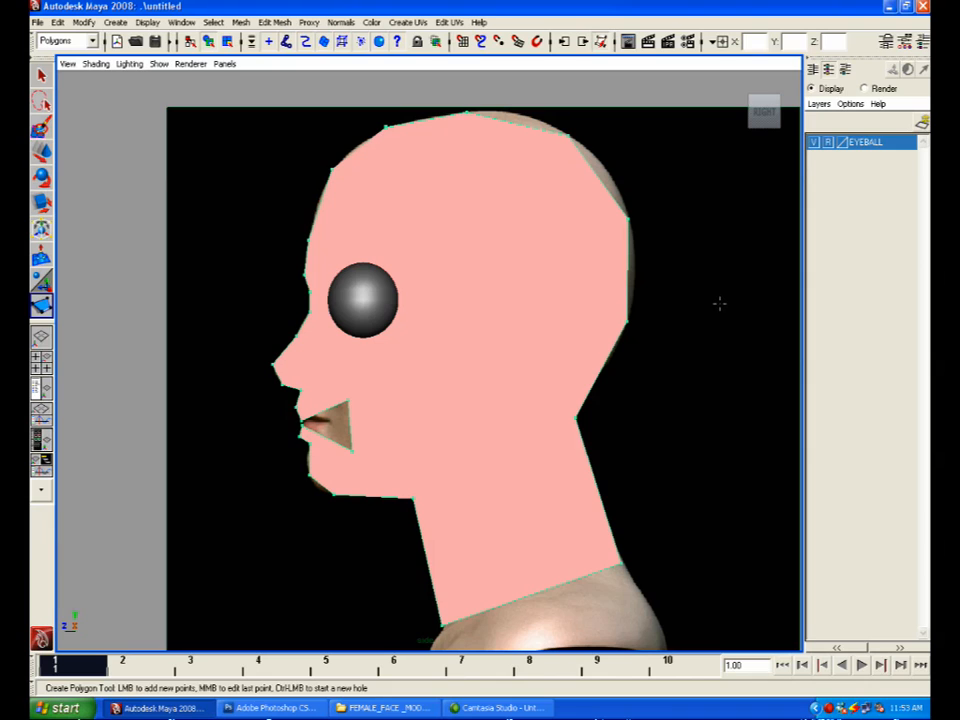
key("Return")
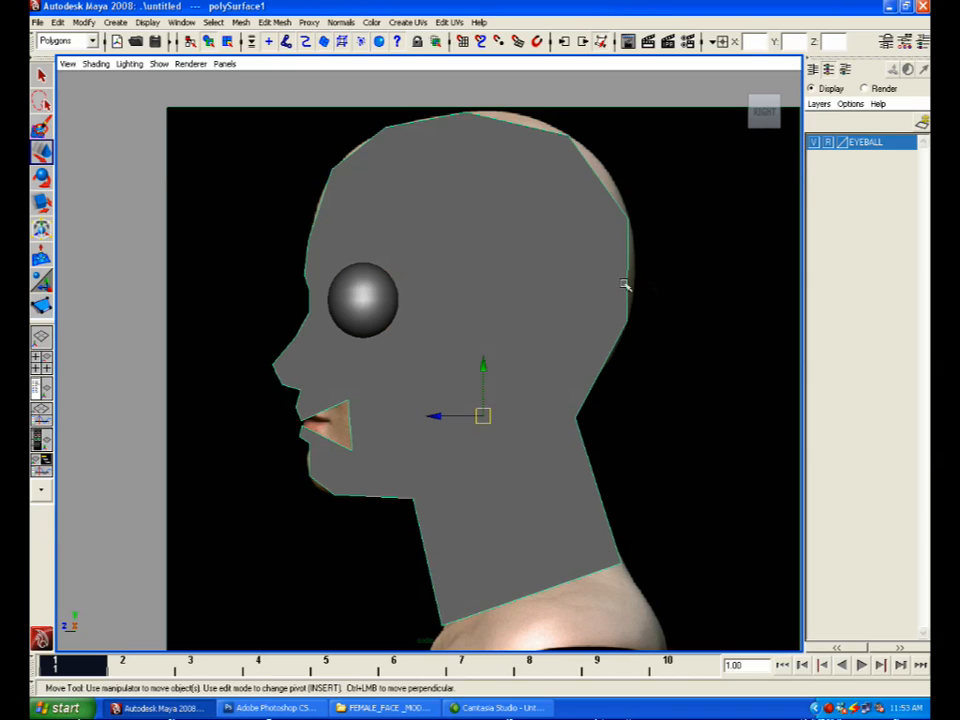
Step: Turn on X-Ray shading in the side view to see the reference image through the profile polygon
key("space")
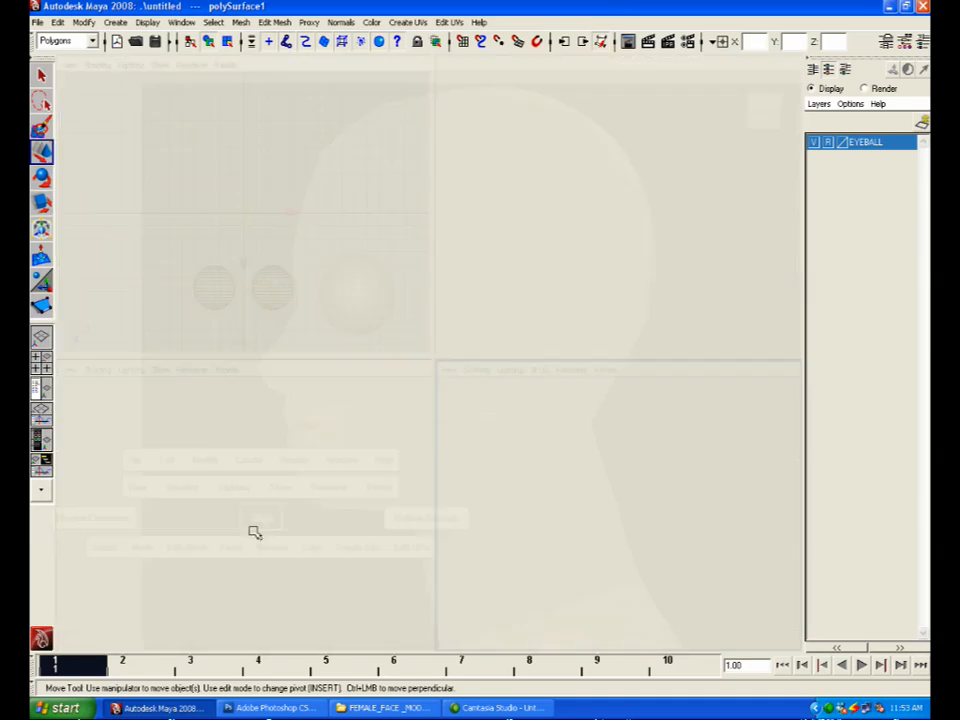
key("space")
scroll(379, 401, "up", 3)
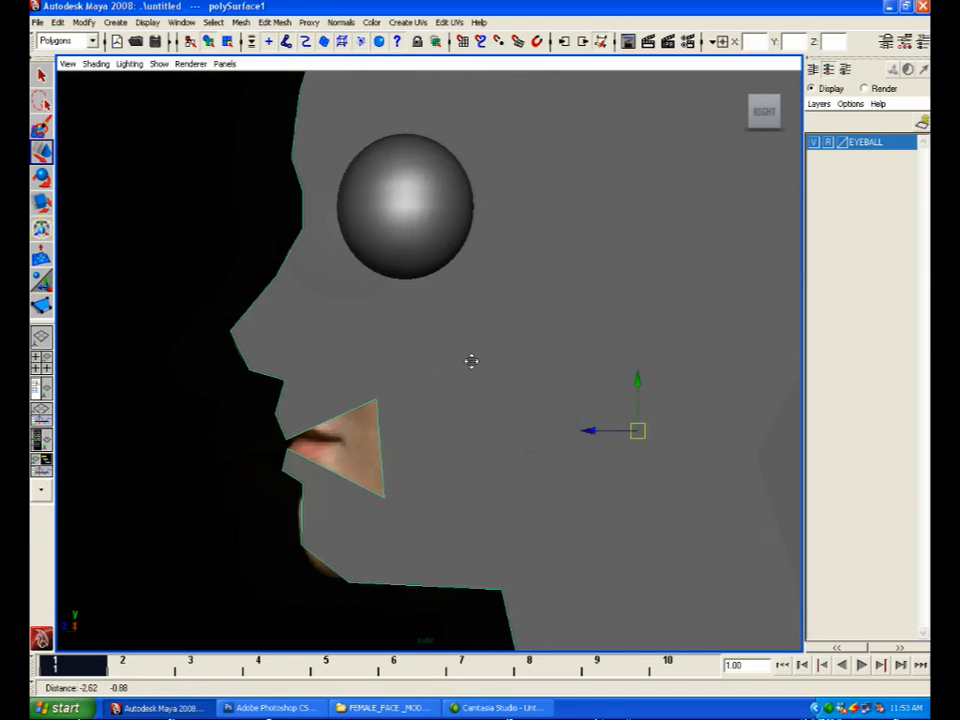
middle_click_drag(469, 360, 318, 329, "alt")
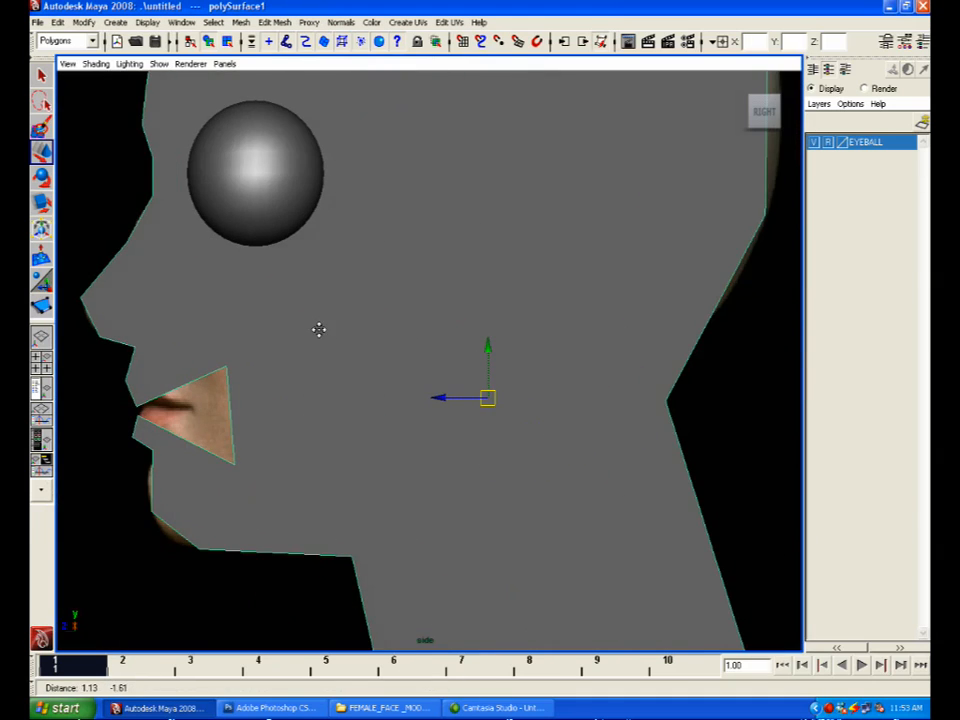
left_click(96, 63)
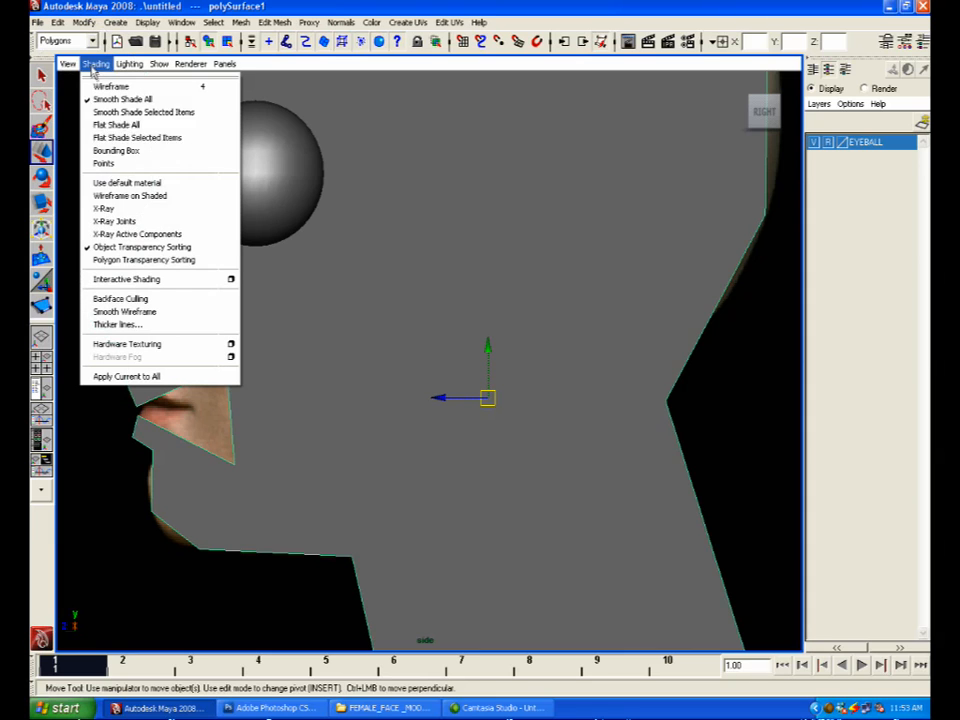
left_click(108, 208)
middle_click_drag(368, 319, 474, 323, "alt")
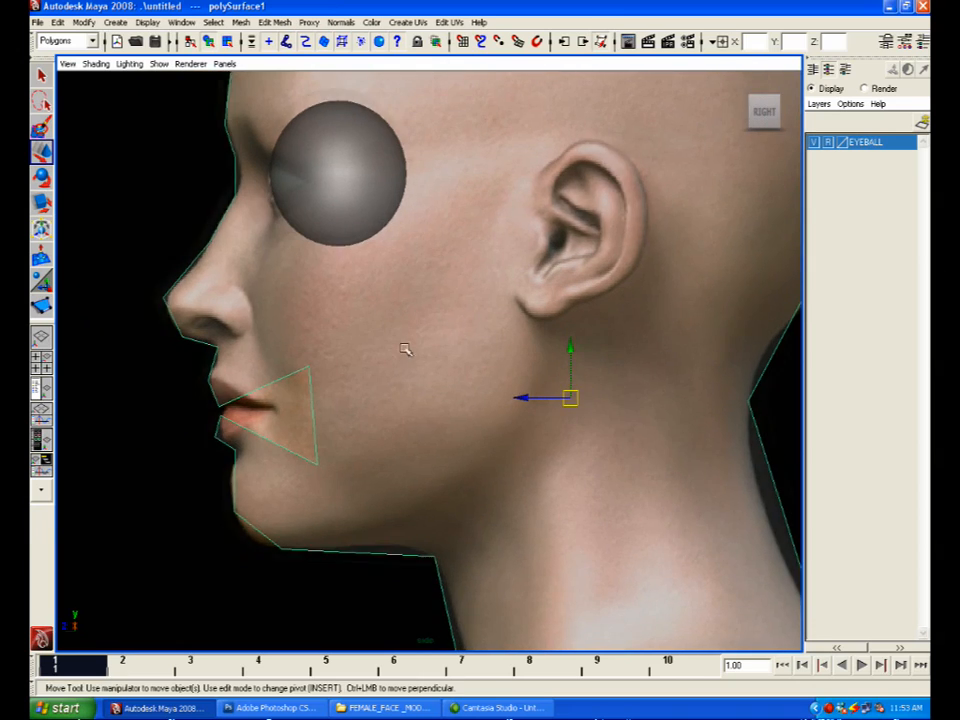
Step: In vertex mode, move the profile polygon's vertices at the lower lip and the crease below it to match the reference contour
scroll(405, 349, "up", 2)
right_click_drag(225, 389, 178, 386)
scroll(178, 435, "up", 4)
middle_click_drag(250, 404, 457, 377, "alt")
left_click(226, 443)
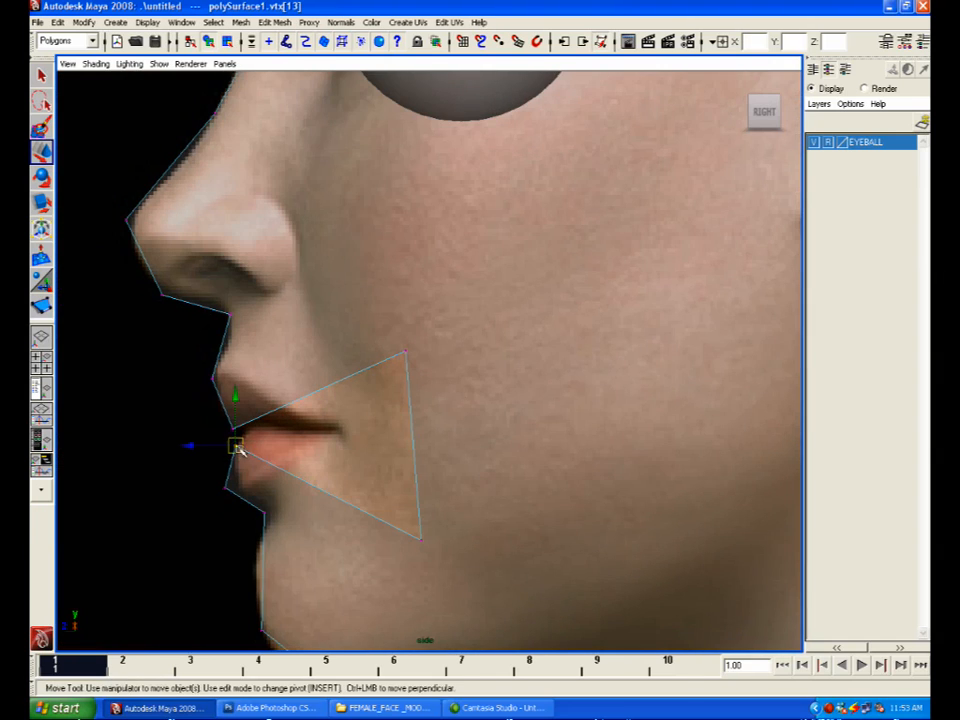
left_click_drag(229, 446, 268, 519)
left_click(262, 508)
left_click_drag(264, 512, 267, 513)
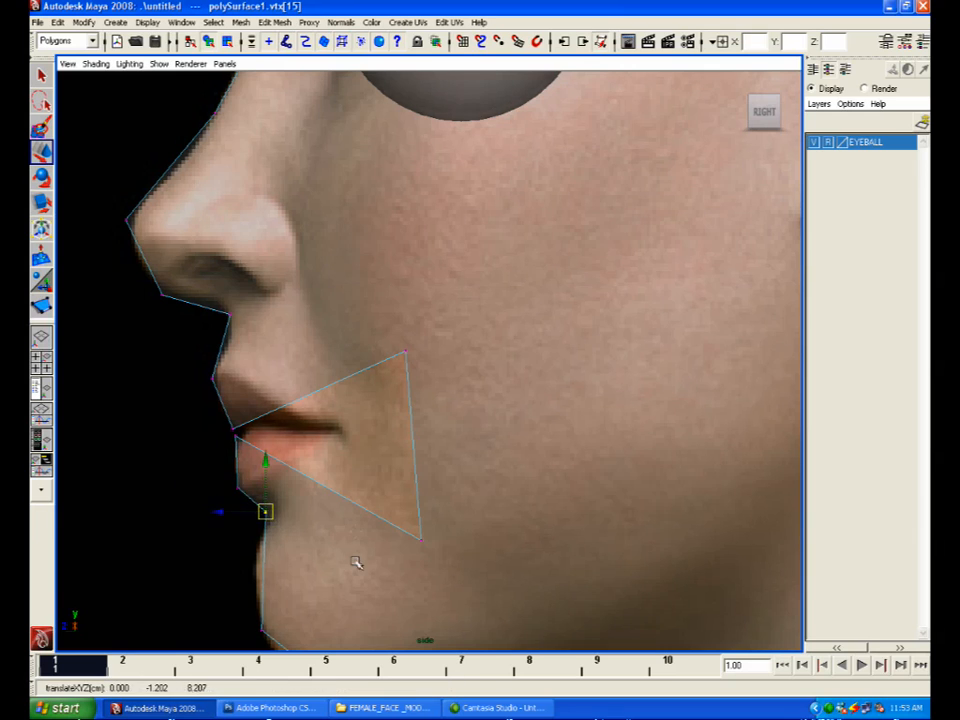
Step: Move the profile vertices at the chin, under the jaw and at the throat corner to follow the reference contour
middle_click_drag(356, 561, 378, 454, "alt")
mouse_move(258, 488)
left_mouse_down()
mouse_move(310, 550)
mouse_move(275, 477)
left_mouse_up()
left_click(375, 597)
left_click_drag(375, 600, 327, 585)
left_click(667, 609)
left_click_drag(667, 609, 625, 597)
Step: Move the profile vertices at the crown, the front of the crown and the upper forehead onto the skull outline
scroll(650, 592, "down", 3)
middle_click_drag(656, 592, 514, 523, "alt")
middle_click_drag(655, 504, 683, 521, "alt")
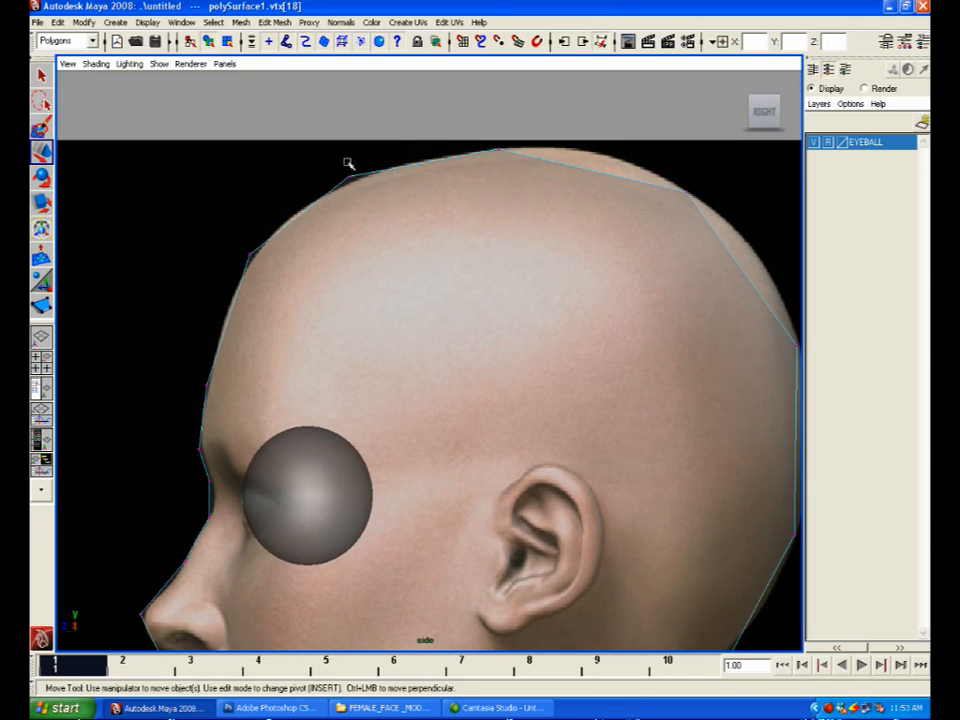
left_click(500, 150)
left_click_drag(500, 147, 536, 147)
left_click(348, 176)
left_click_drag(349, 176, 372, 173)
left_click(250, 255)
left_click_drag(250, 255, 256, 250)
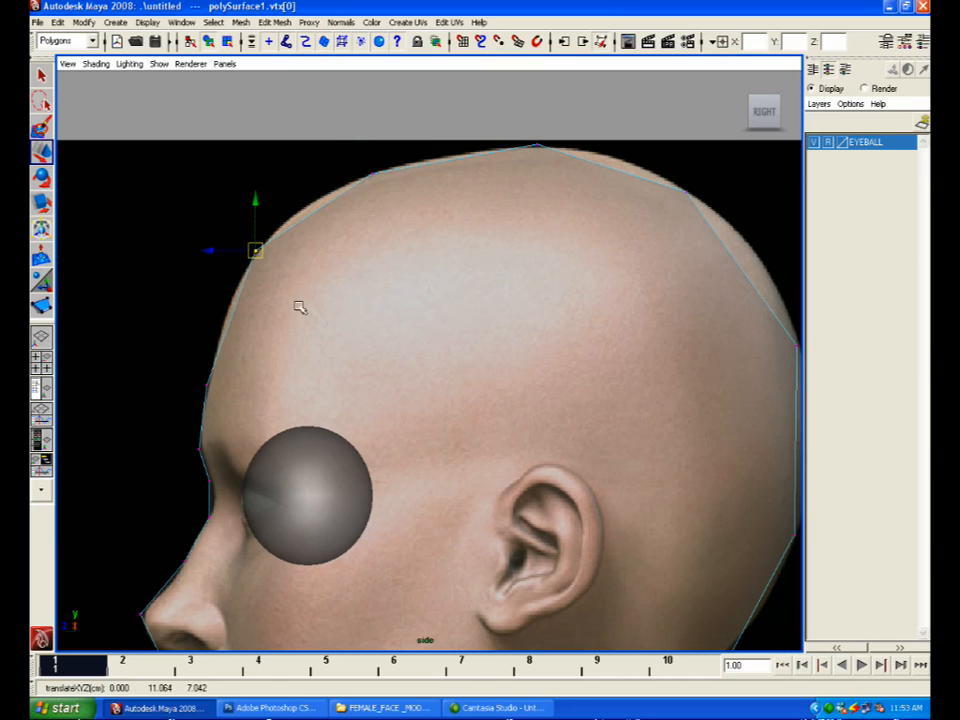
Step: Align the profile vertices along the lower forehead, brow and nose with the reference contour
middle_click_drag(299, 307, 388, 206, "alt")
left_click_drag(250, 258, 300, 263)
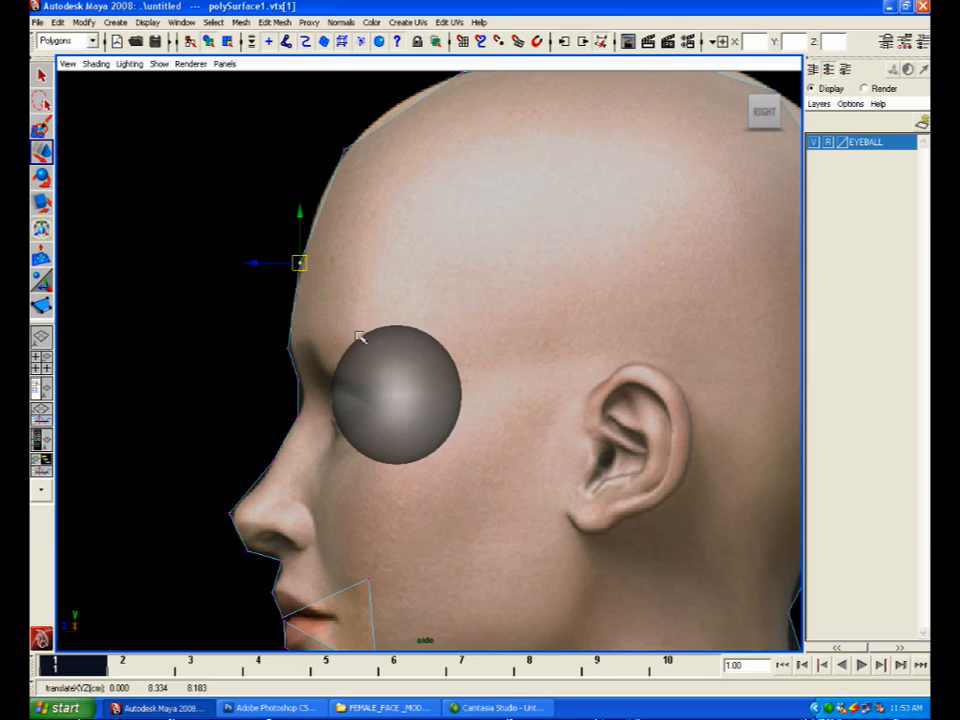
middle_click_drag(360, 338, 417, 244, "alt")
left_click(358, 288)
left_click_drag(341, 309, 362, 318)
left_click(475, 390)
middle_click_drag(418, 422, 454, 317, "alt")
scroll(454, 317, "up", 3)
left_click_drag(271, 329, 304, 340)
left_click(420, 367)
left_click(357, 360)
Step: Move the two rear vertices of the mouth cavity closer together to make the triangular opening narrower
middle_click_drag(569, 492, 570, 428, "alt")
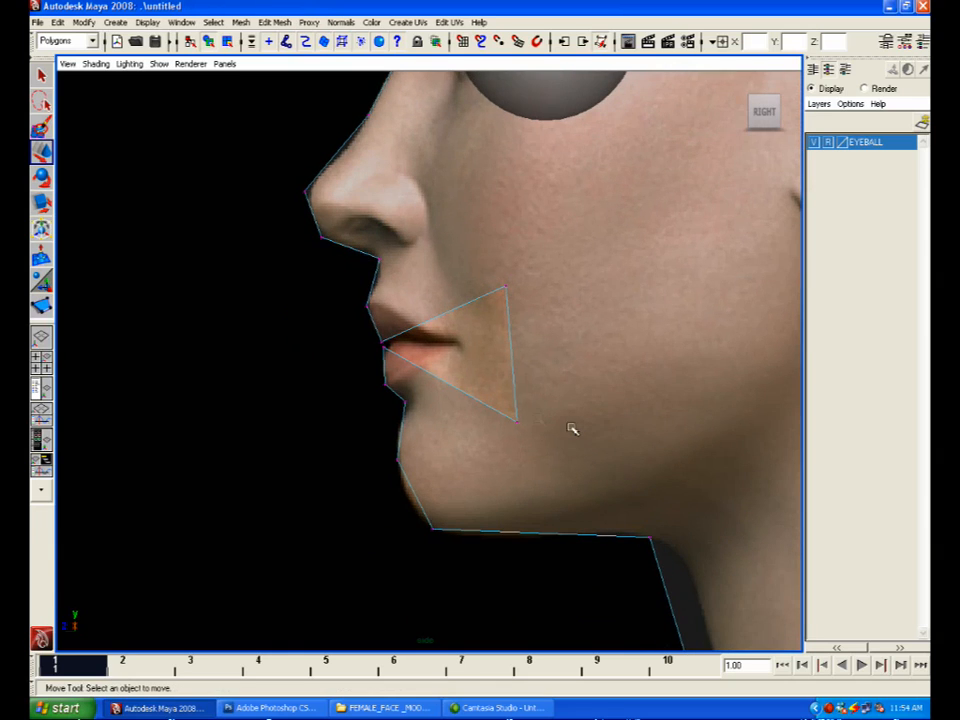
left_click(527, 435)
left_click_drag(527, 435, 527, 377)
left_click(507, 291)
left_click_drag(507, 291, 512, 303)
left_click(532, 316)
left_click(510, 386)
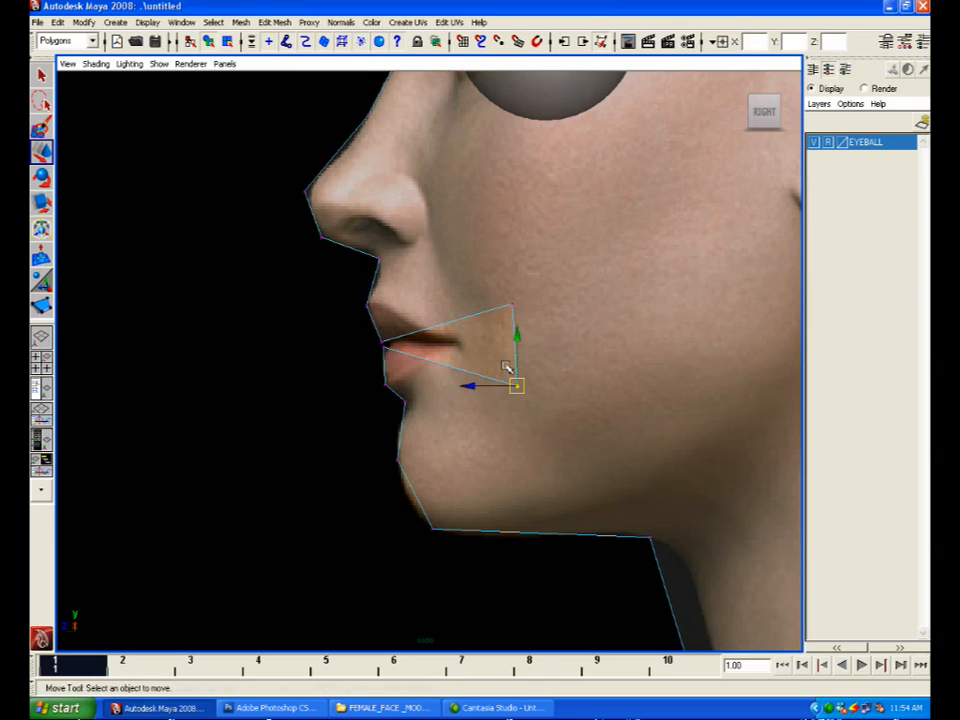
left_click_drag(513, 386, 509, 369)
Step: Fine-tune the profile vertices around the lips and check the whole head outline against the reference
scroll(497, 371, "up", 4)
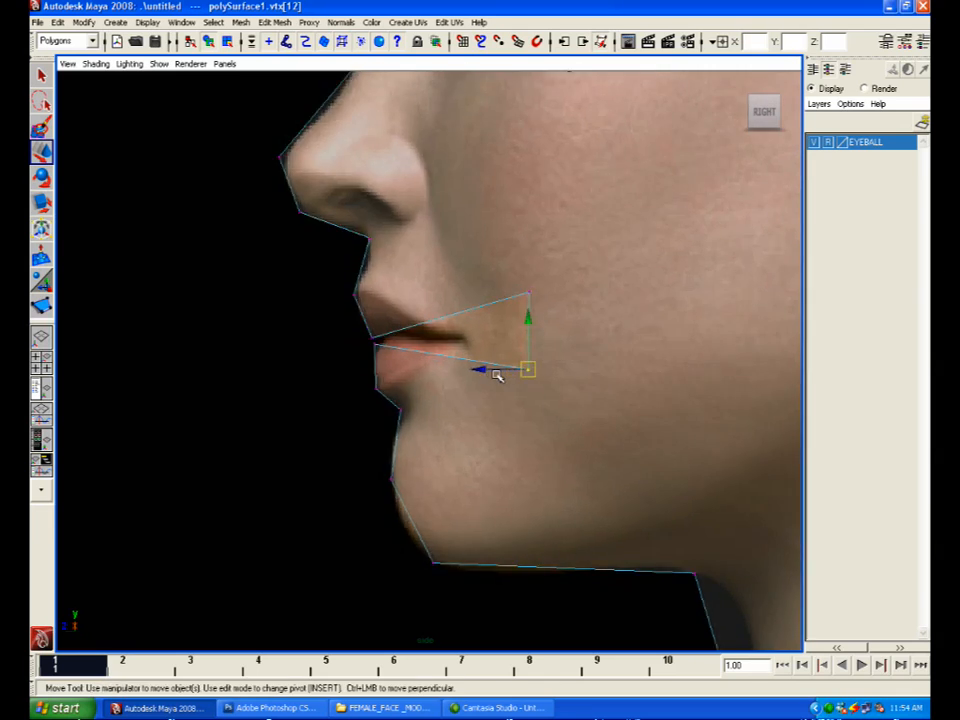
left_click_drag(440, 333, 440, 333)
left_click_drag(412, 325, 418, 323)
left_click(510, 304)
left_click_drag(409, 315, 415, 316)
left_click_drag(371, 256, 407, 281)
left_click(407, 276)
middle_click_drag(548, 287, 506, 313, "alt")
left_click_drag(327, 380, 396, 440)
left_click_drag(364, 410, 364, 417)
left_click(455, 364)
middle_click_drag(455, 364, 425, 540, "alt")
scroll(428, 383, "down", 3)
scroll(428, 383, "down", 1)
middle_click_drag(428, 383, 290, 487, "alt")
scroll(407, 339, "down", 4)
mouse_move(407, 339)
middle_mouse_down("alt")
mouse_move(369, 369)
mouse_move(361, 362)
mouse_move(407, 339)
middle_mouse_up("alt")
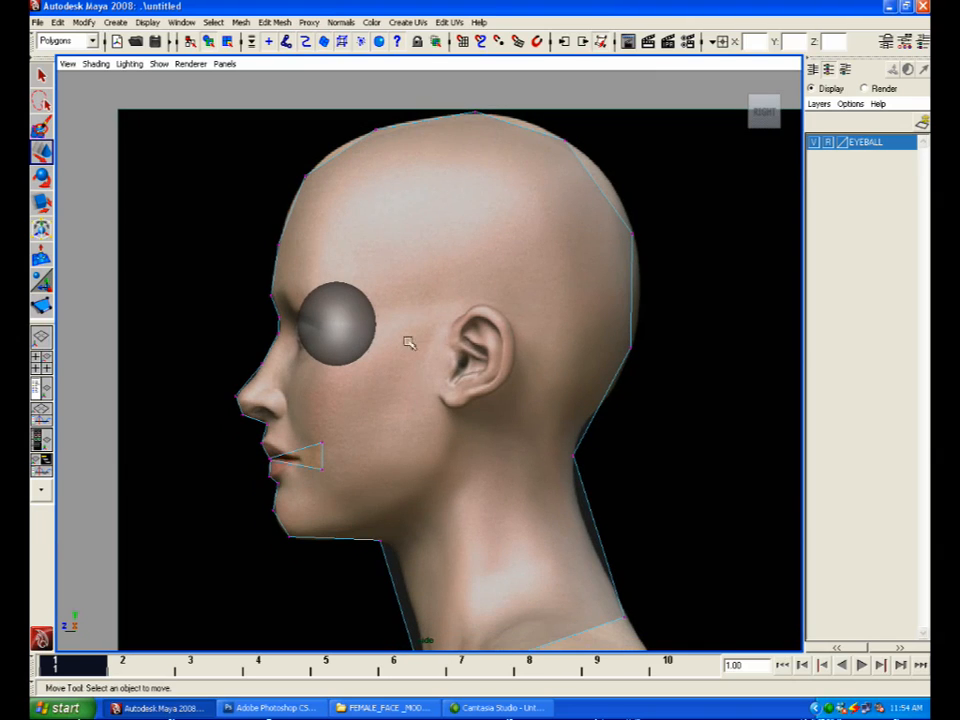
Step: Turn off X-Ray shading in the side view and select the head profile's face in face mode
left_click(96, 64)
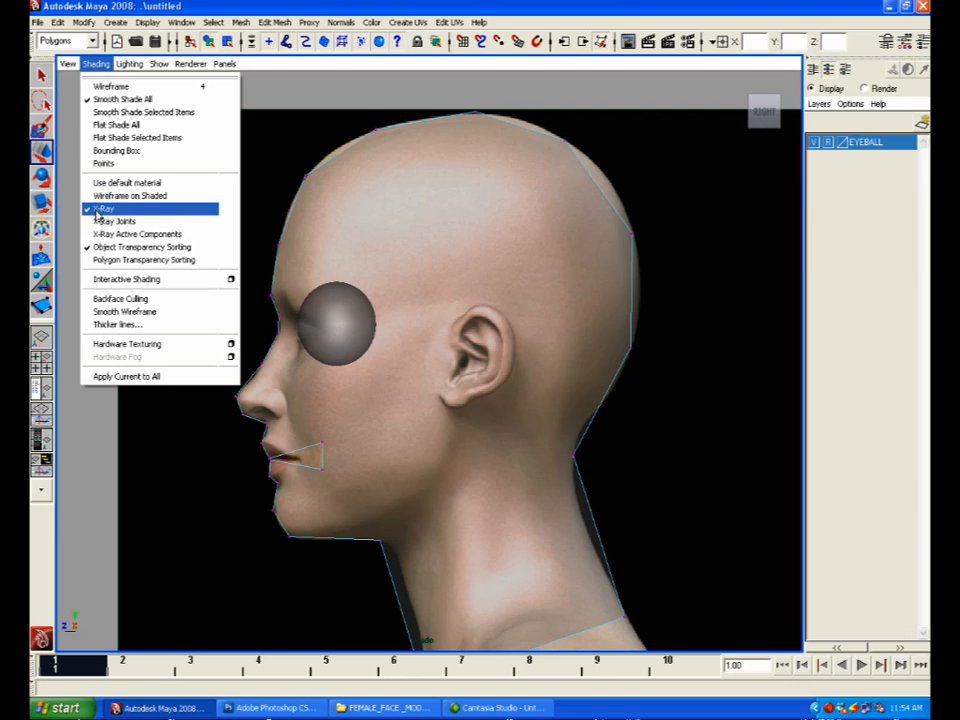
left_click(103, 208)
mouse_move(480, 332)
right_mouse_down()
mouse_move(481, 364)
mouse_move(483, 356)
right_mouse_up()
left_click(439, 401)
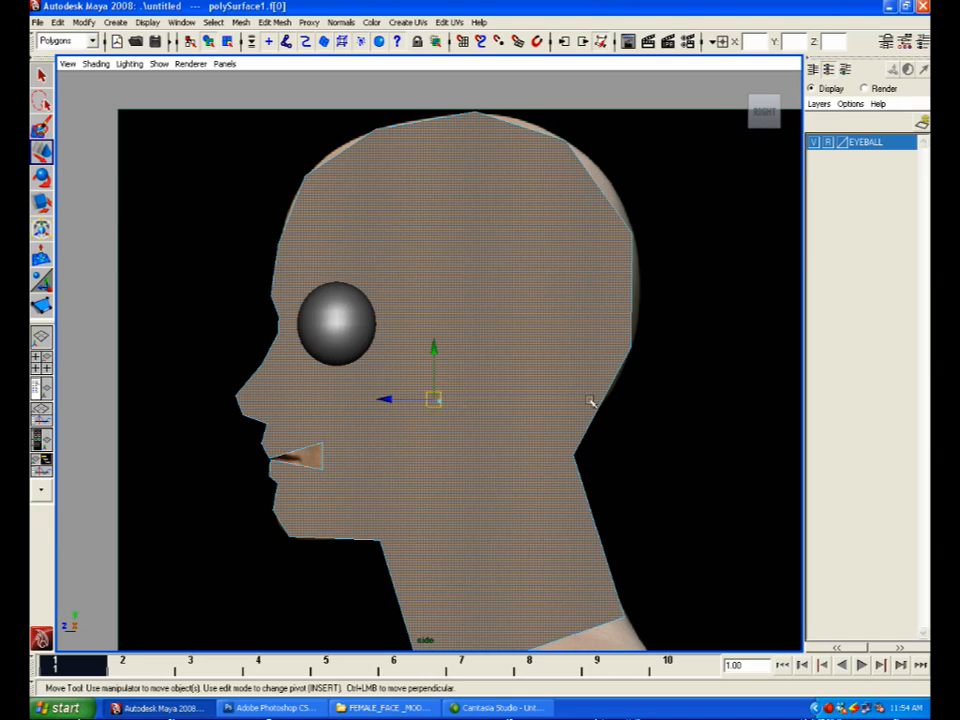
Step: In the front view, extrude the profile face about 0.38 cm sideways from the centre line
key("space")
key("space")
middle_click_drag(376, 456, 390, 364, "alt")
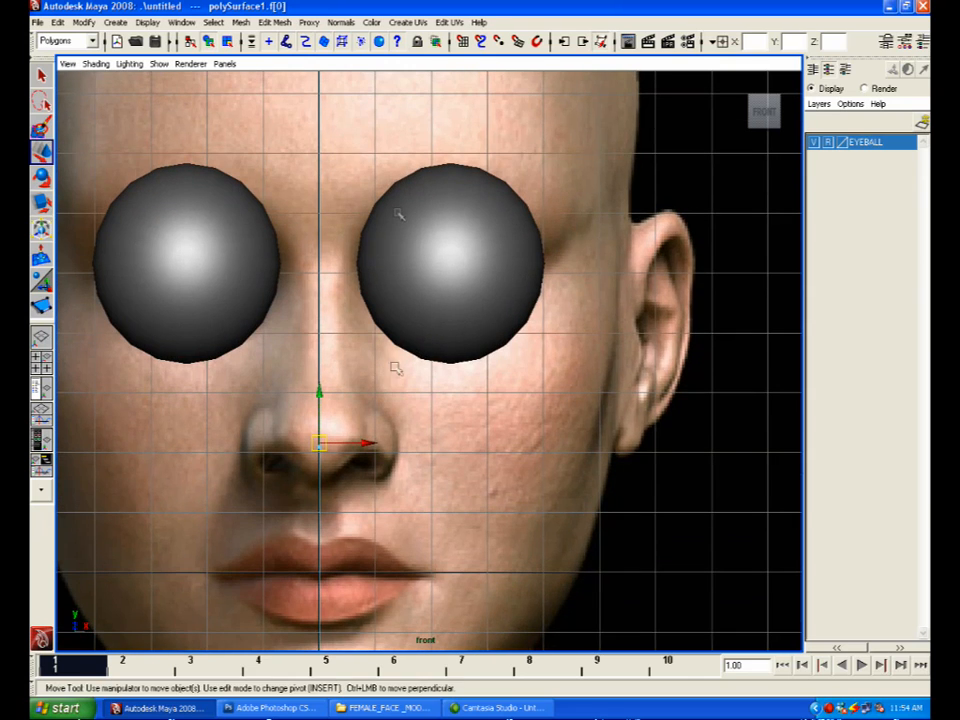
left_click(275, 22)
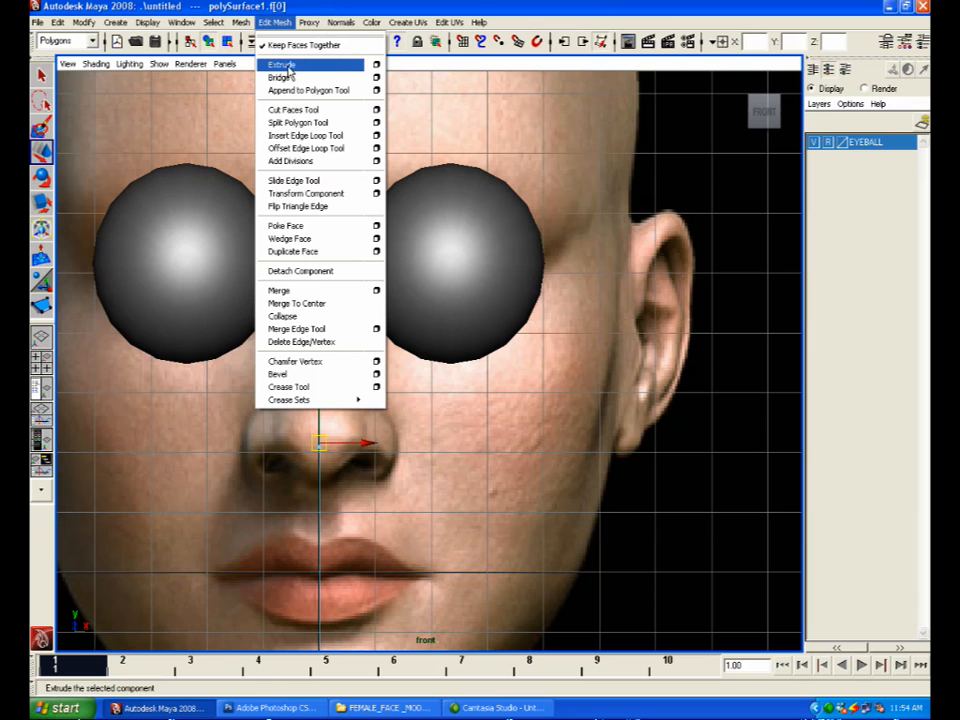
left_click(283, 65)
left_click_drag(362, 447, 381, 449)
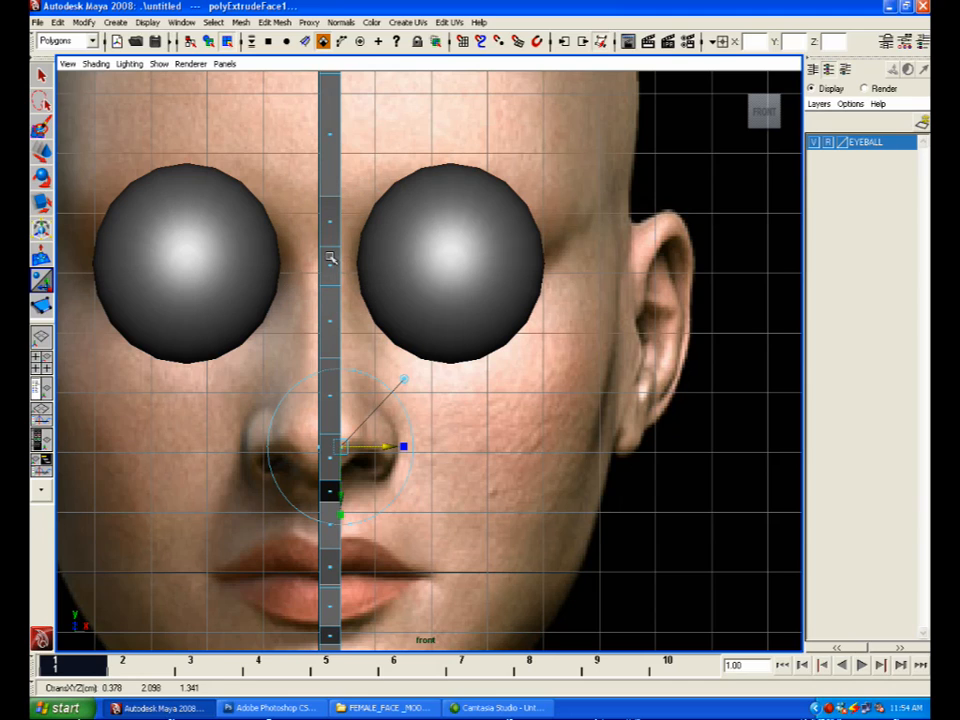
Step: In the side view, select the large flat face of the extruded profile and delete it, leaving only the outline strip
key("space")
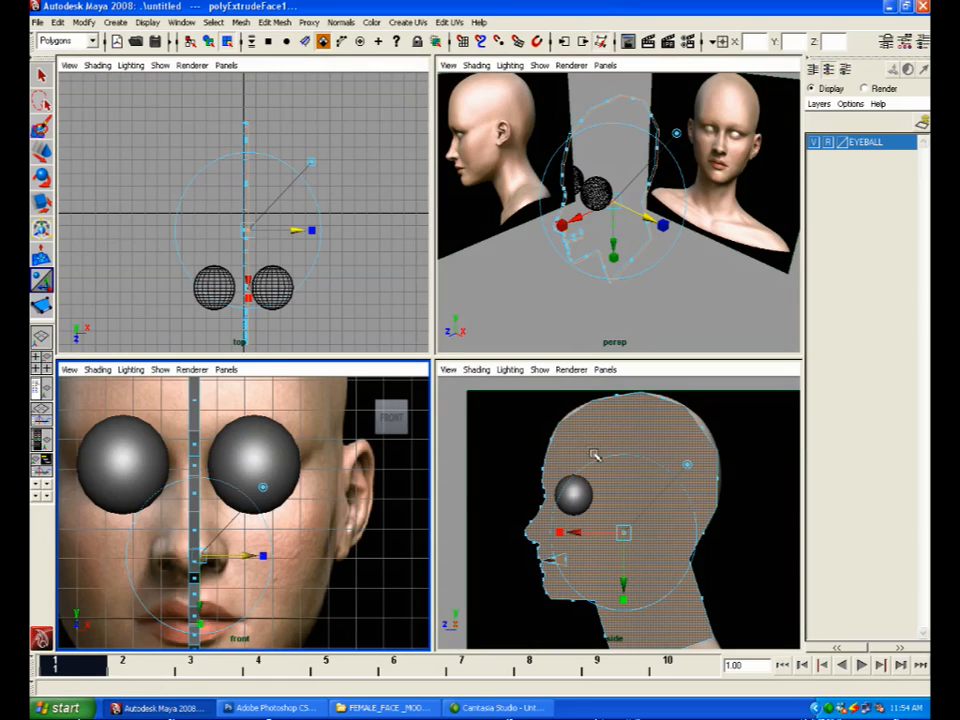
key("space")
left_click(594, 450)
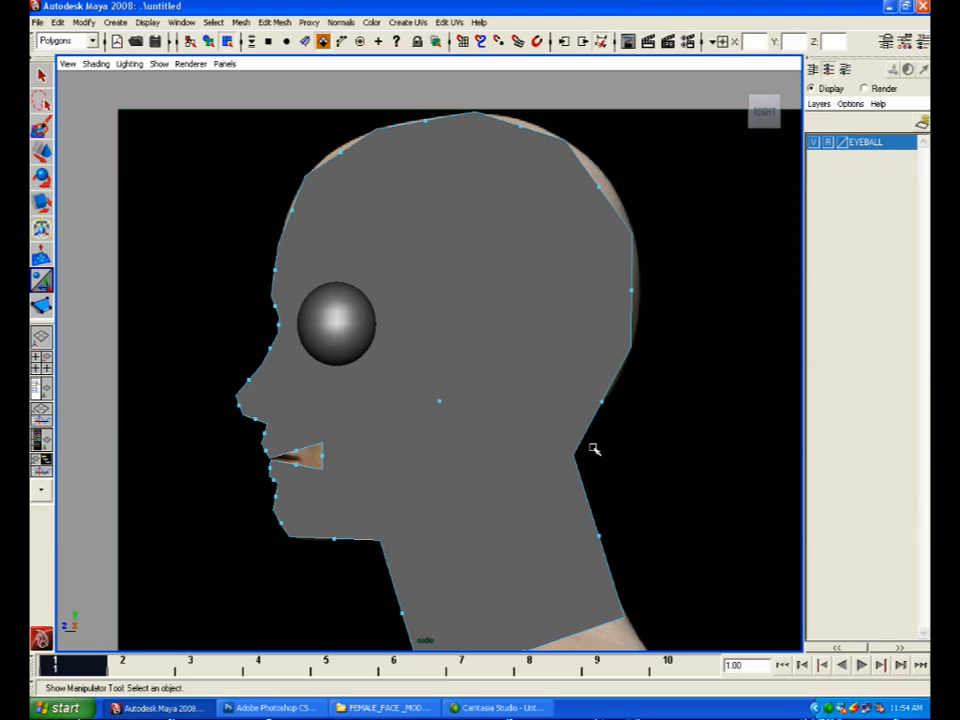
left_click_drag(453, 415, 457, 418)
key("Delete")
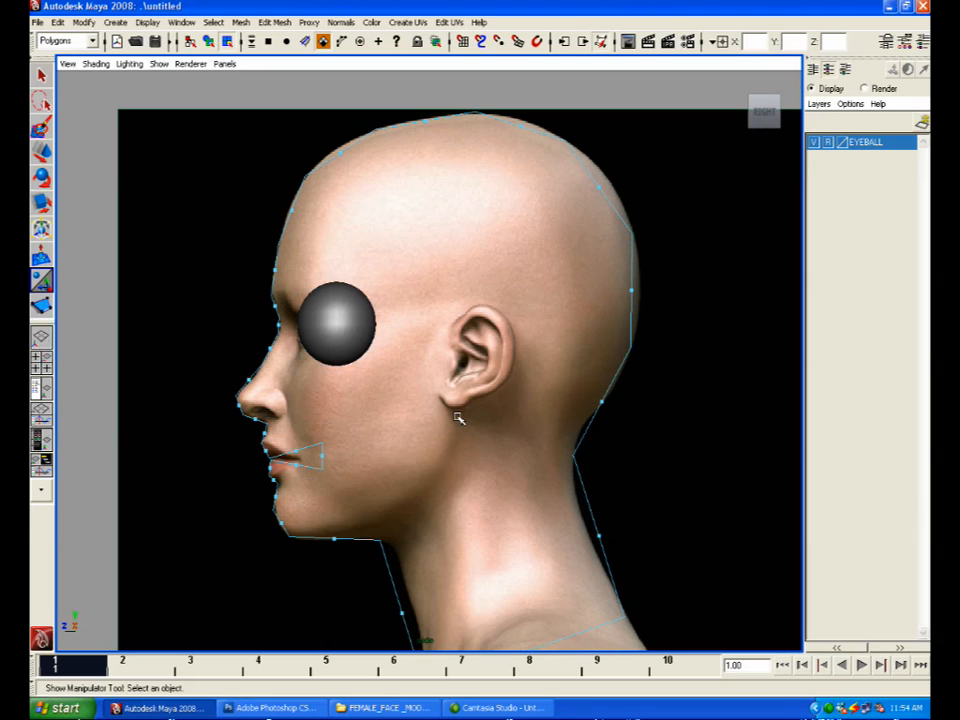
Step: Switch the perspective view to smooth shading and inspect the profile strip from several angles
key("space")
key("space")
left_click_drag(548, 245, 447, 290, "alt")
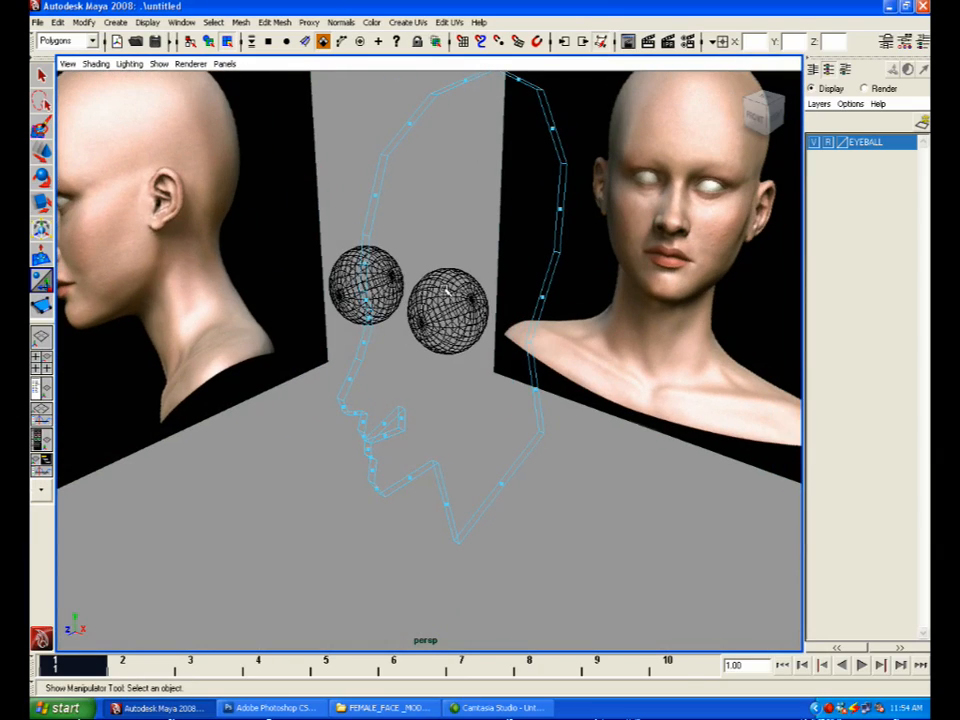
key("5")
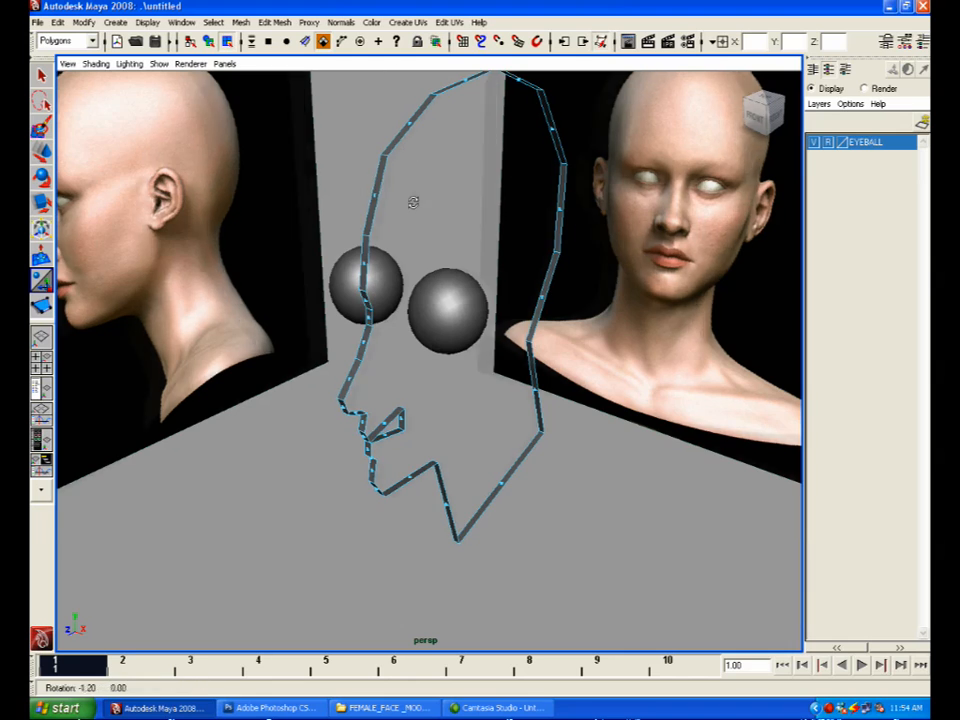
left_click_drag(413, 204, 441, 195, "alt")
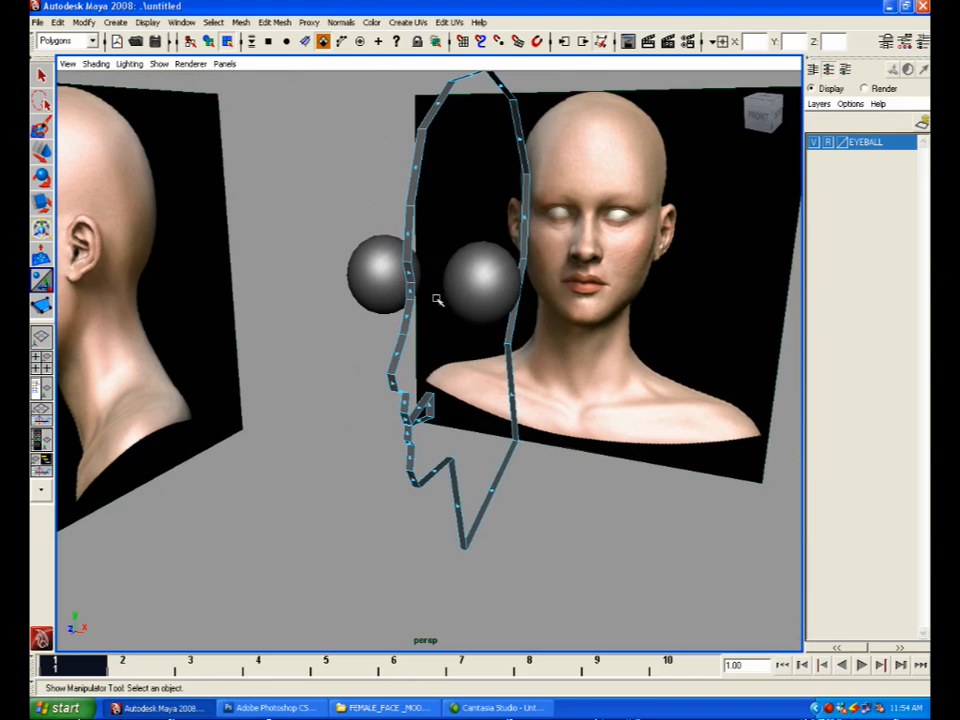
scroll(502, 374, "up", 3)
left_click_drag(502, 374, 493, 381, "alt")
Step: Select the profile strip as an object, add it to a new display layer and name the layer face
right_click_drag(360, 218, 405, 178)
left_click(372, 142)
left_click(921, 121)
right_click(858, 143)
left_click(853, 182)
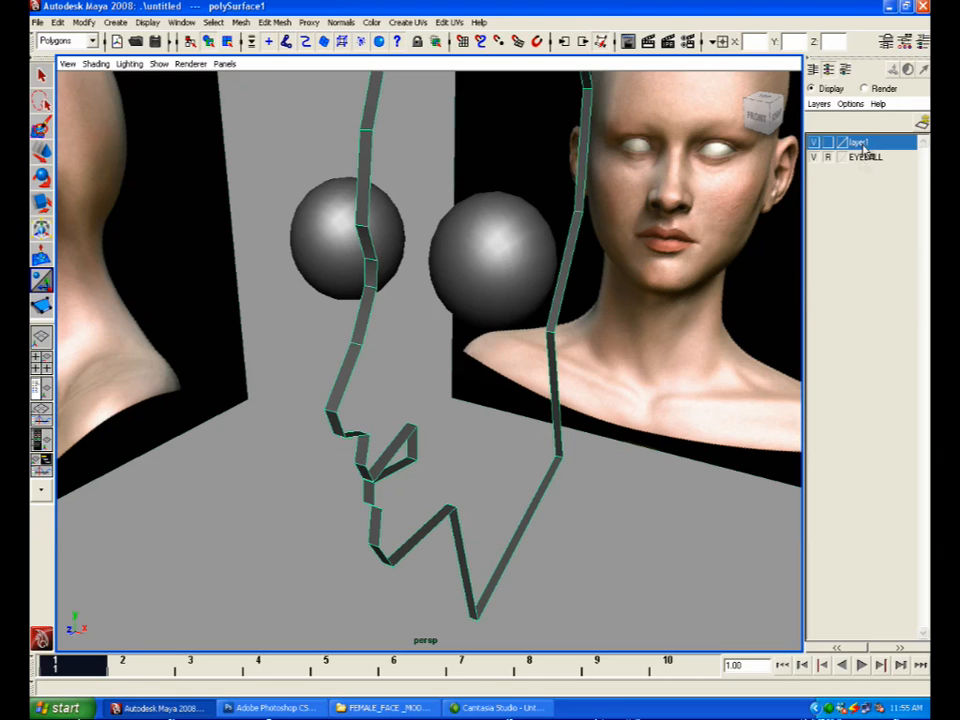
double_click(858, 143)
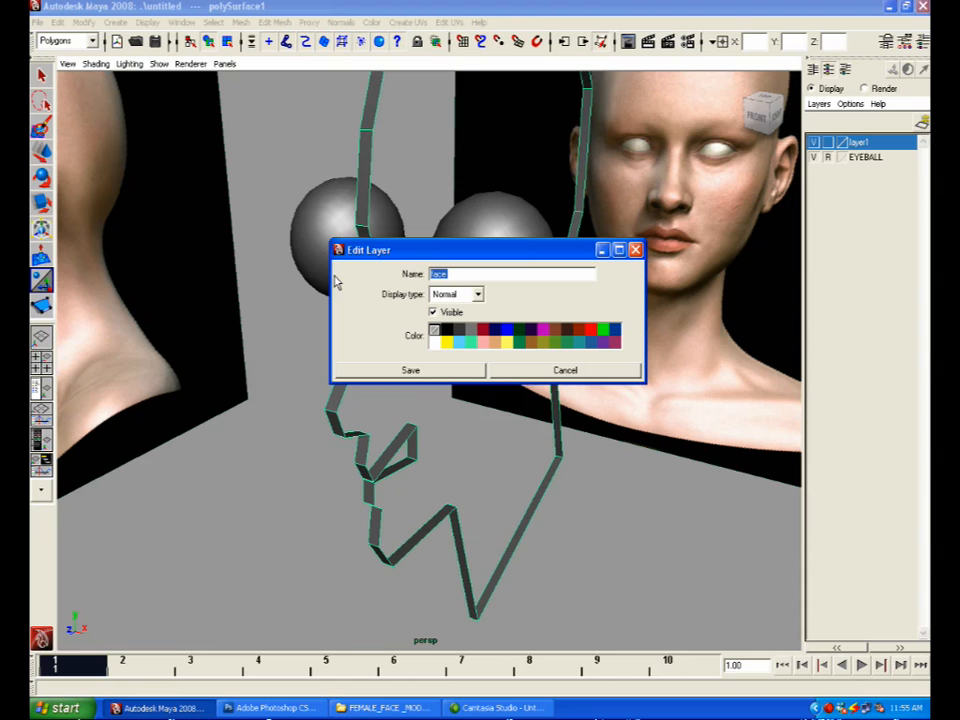
left_click(358, 367)
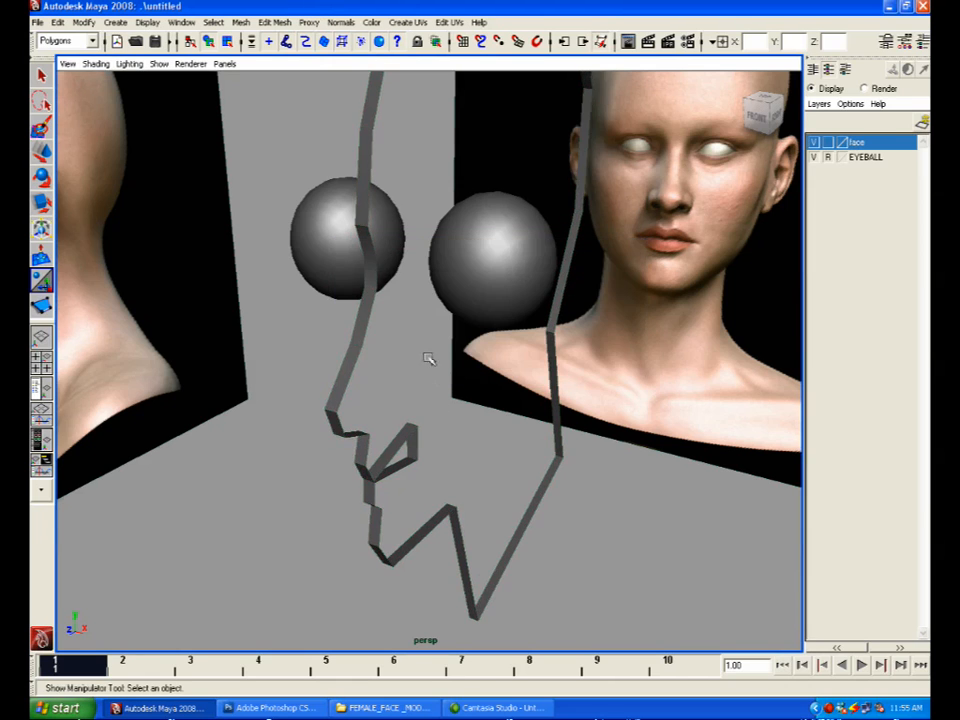
left_click_drag(426, 358, 379, 300, "alt")
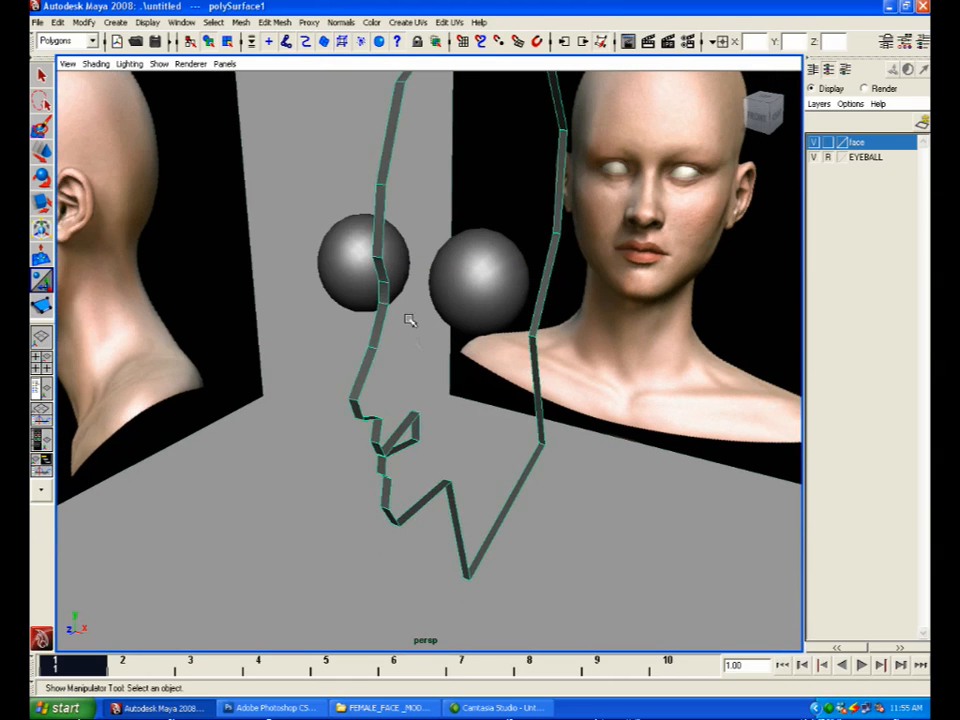
Step: Switch to Photoshop and maximize the WomanFace_color_side.psd document
left_click(285, 707)
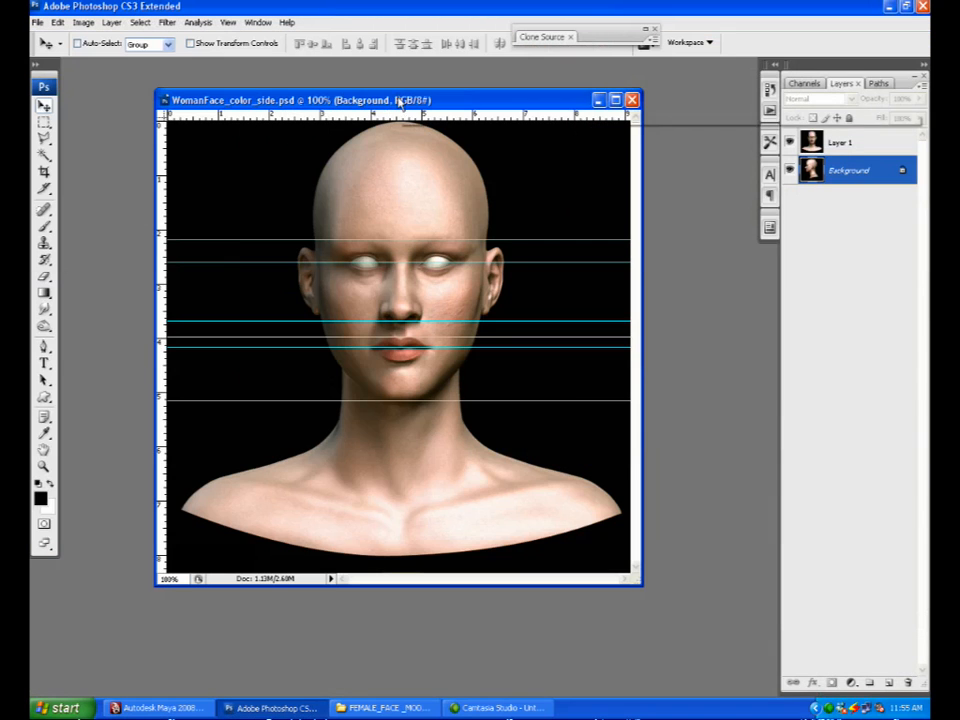
left_click_drag(399, 99, 408, 95)
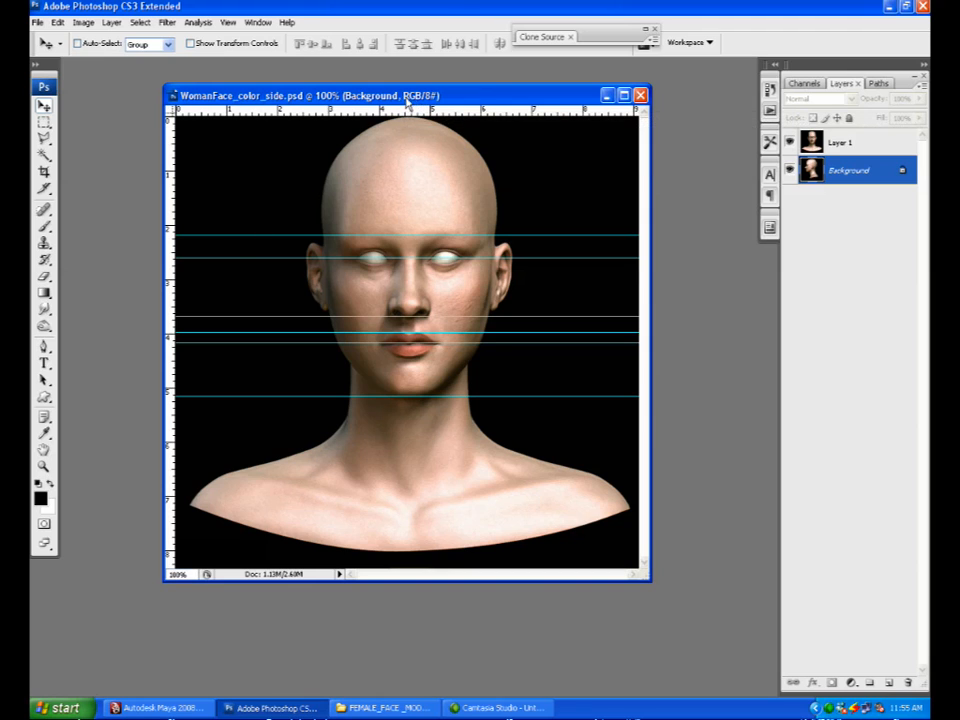
double_click(408, 96)
Step: Remove all horizontal guides from the face reference image
left_click_drag(272, 270, 205, 204)
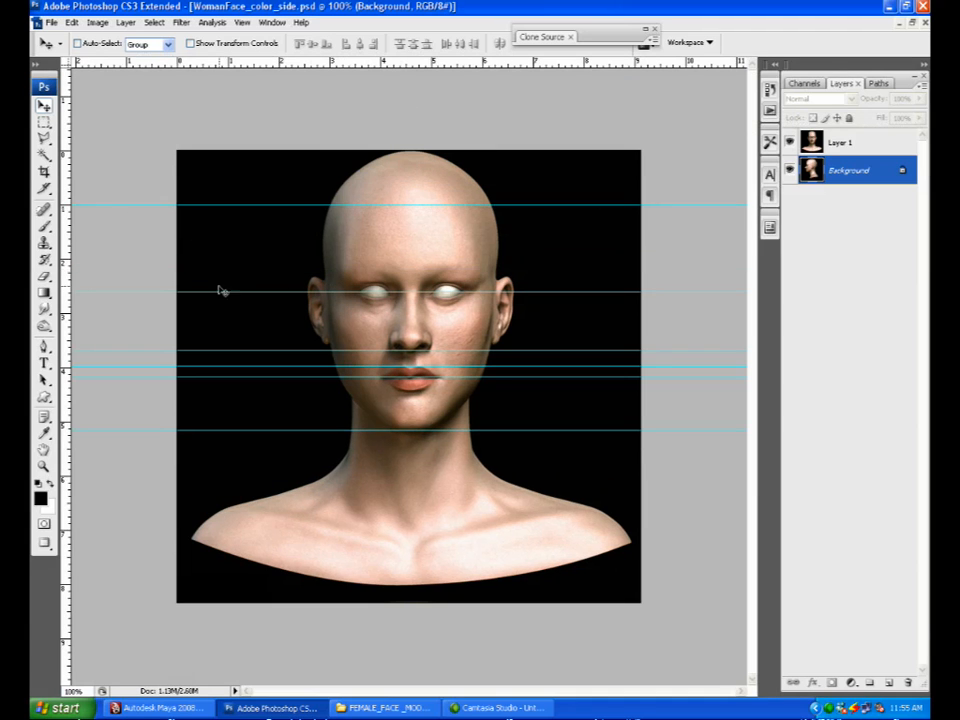
left_click_drag(212, 293, 140, 62)
left_click_drag(156, 205, 140, 62)
left_click_drag(106, 351, 130, 62)
left_click_drag(106, 364, 44, 377)
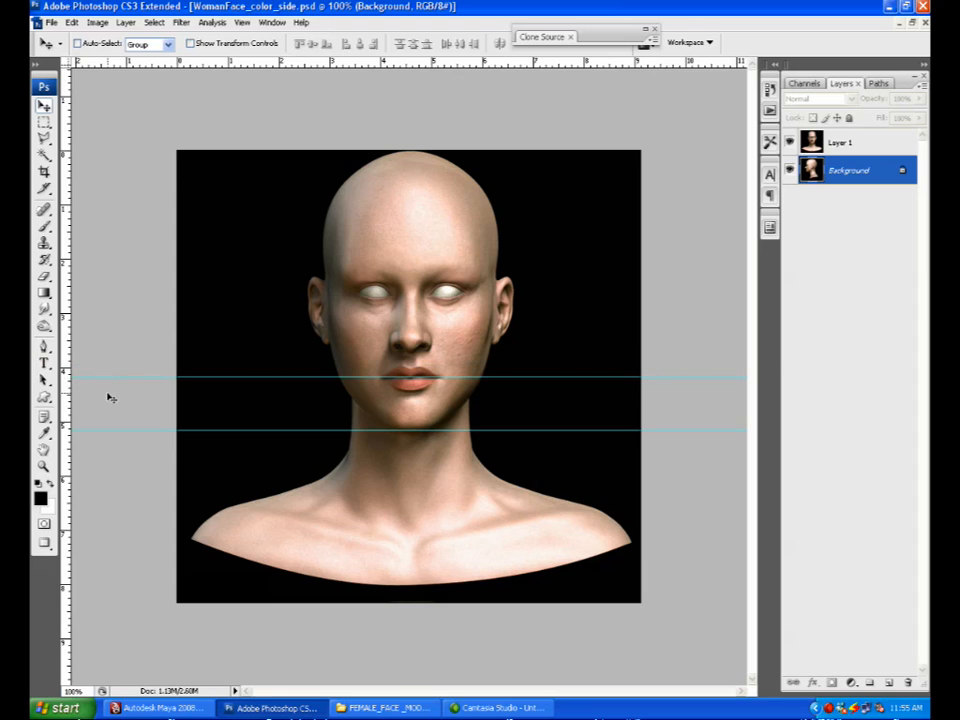
left_click_drag(109, 375, 71, 393)
left_click_drag(118, 434, 68, 405)
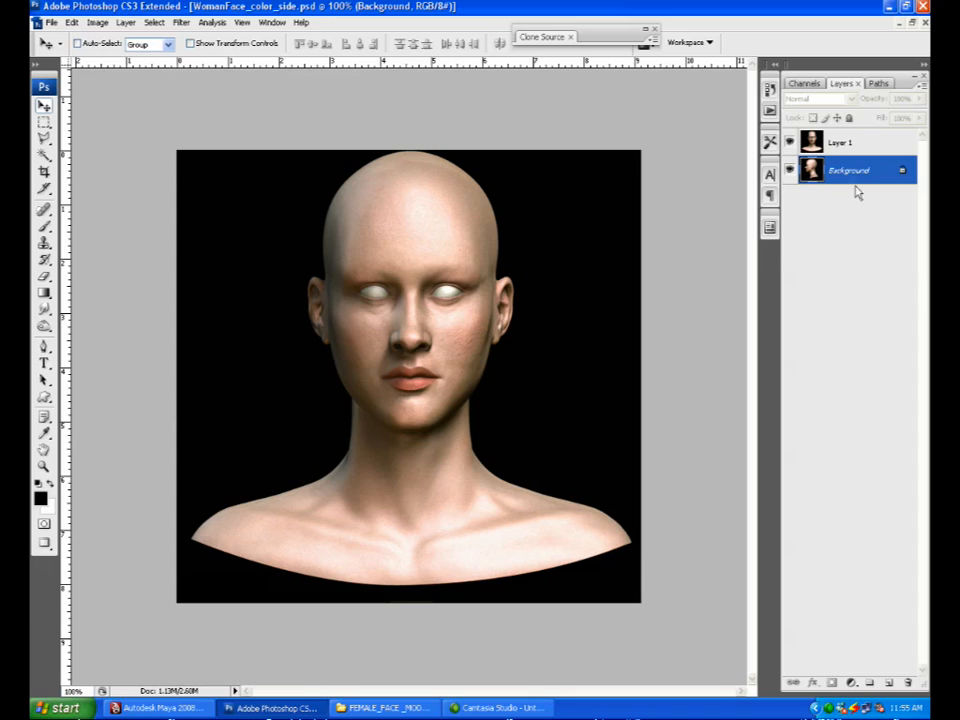
Step: Add a new layer above Layer 1 and place two closely spaced vertical guides along the middle of the face
left_click(848, 143)
left_click(889, 684)
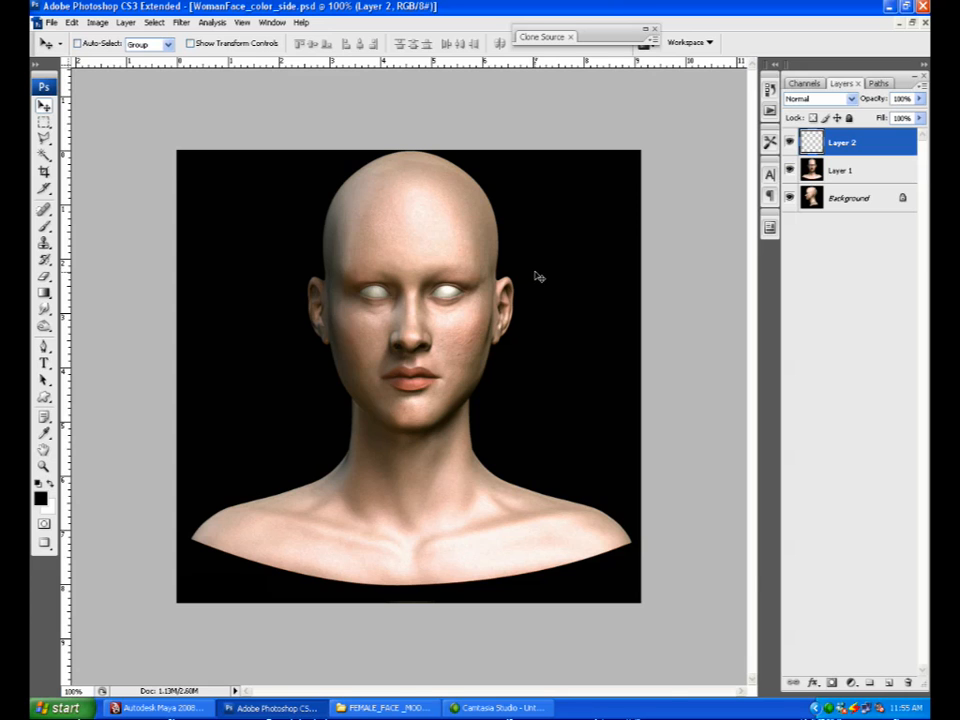
key("ctrl+plus")
left_click_drag(529, 277, 561, 413)
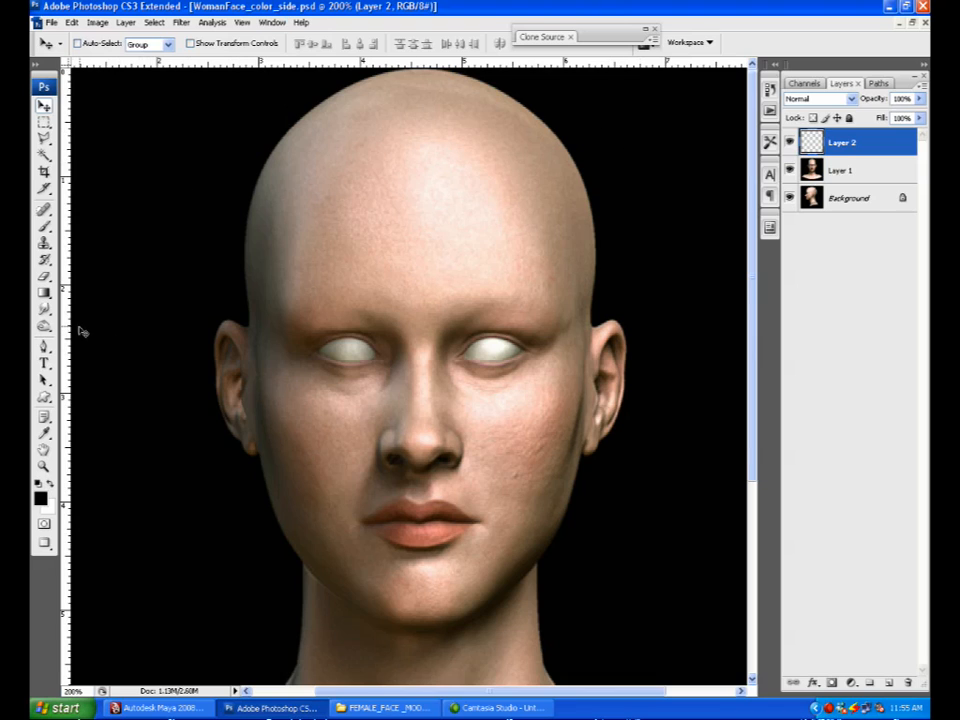
left_click_drag(68, 328, 421, 400)
left_click_drag(68, 422, 431, 420)
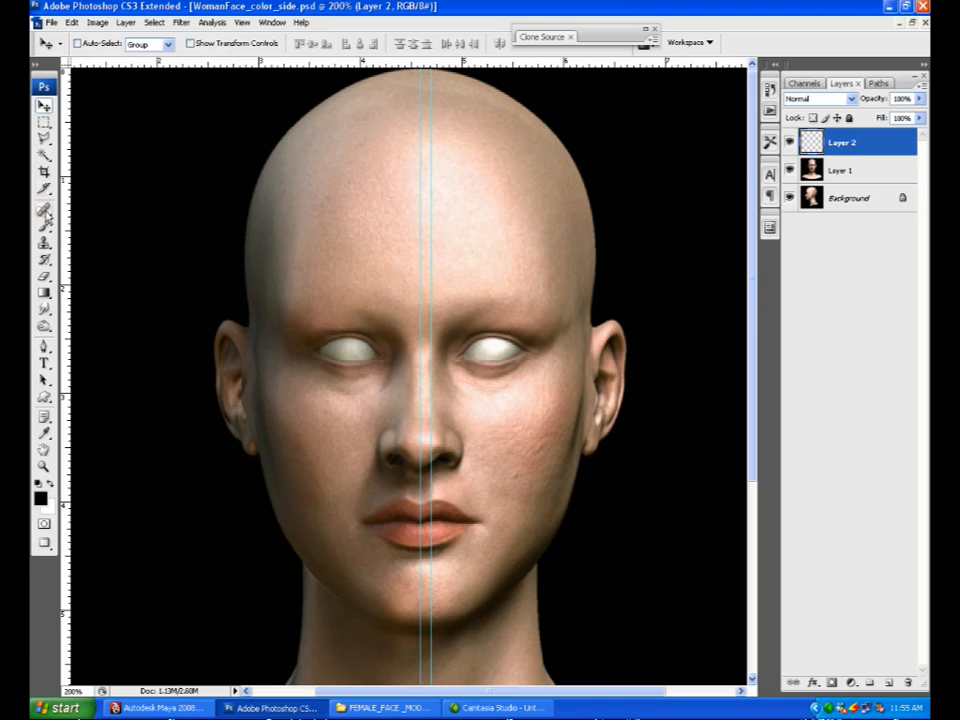
Step: Choose the Brush tool with the 1 px hard brush preset
left_click(45, 224)
right_click(326, 197)
left_click(448, 320)
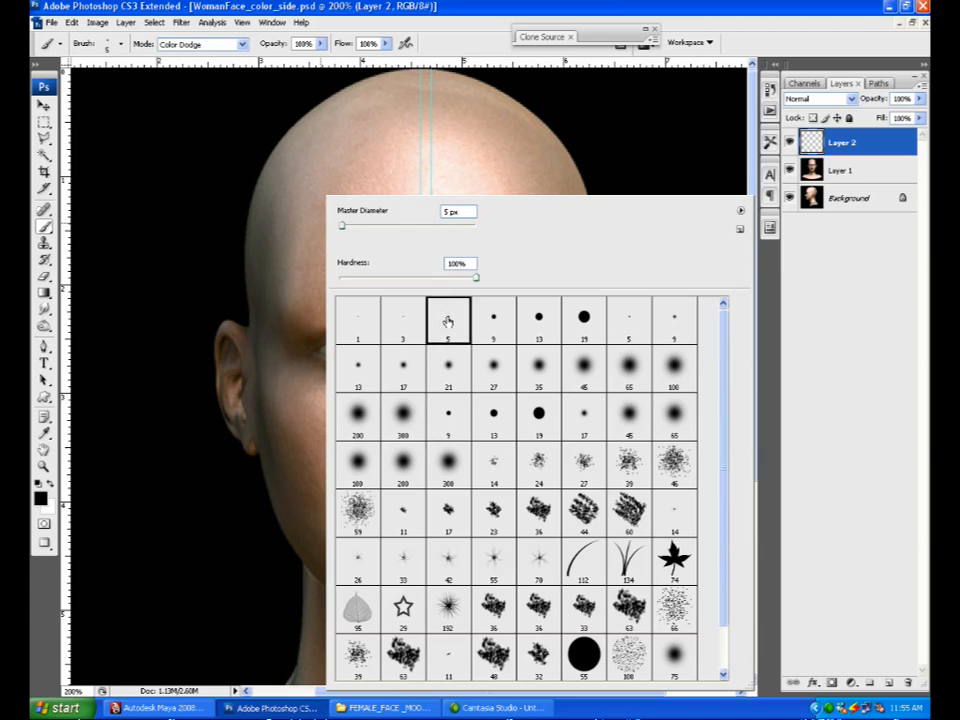
right_click(424, 197)
left_click(492, 320)
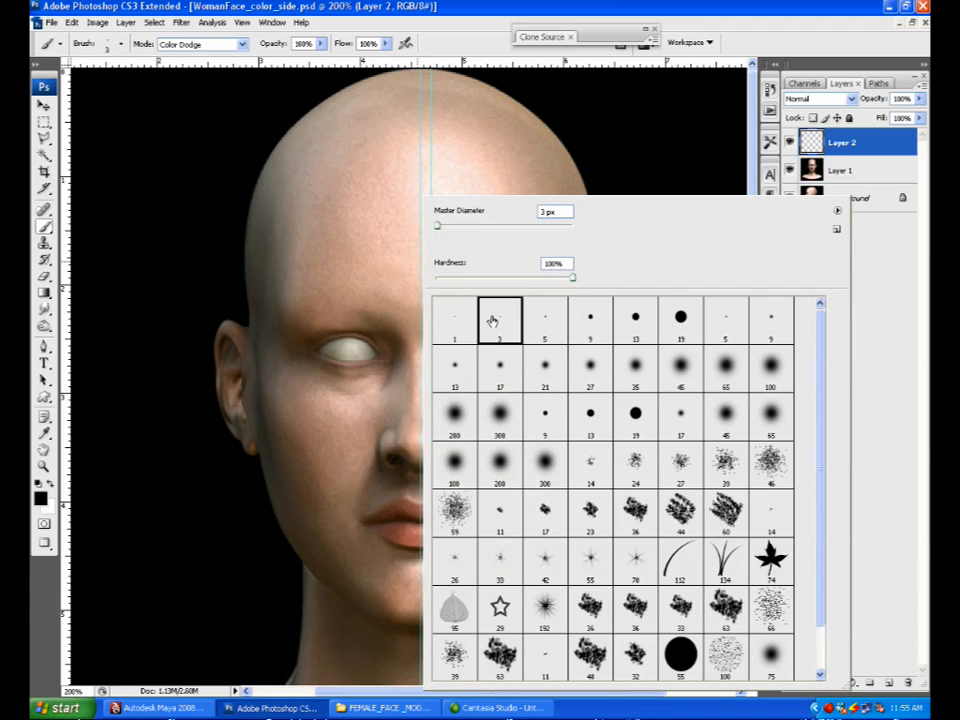
left_click(458, 336)
double_click(456, 331)
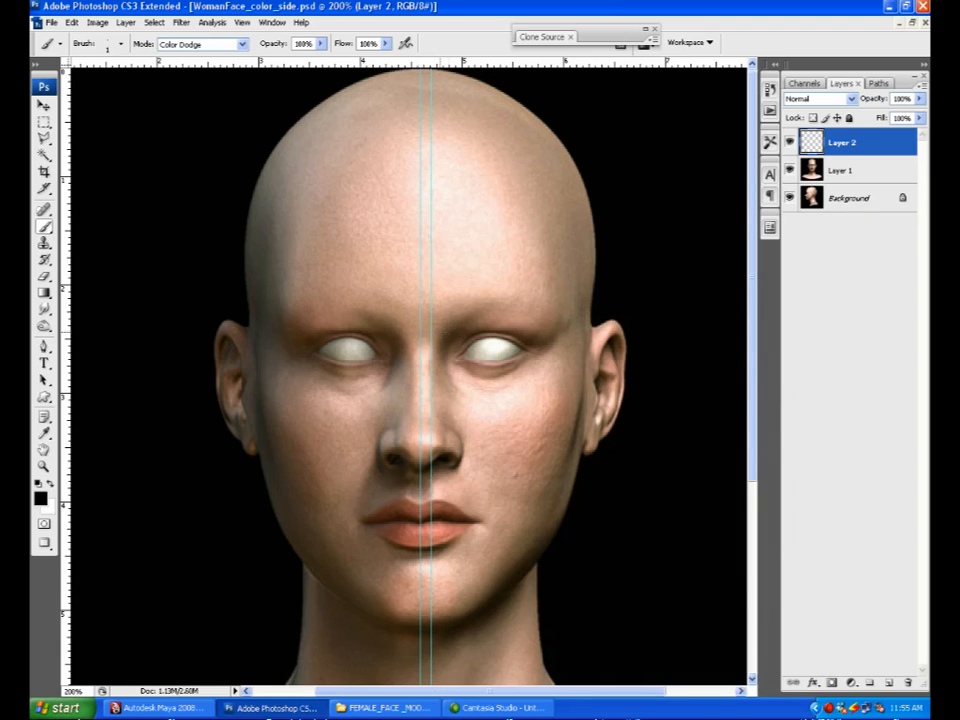
Step: Set the foreground colour to bright red
left_click(40, 497)
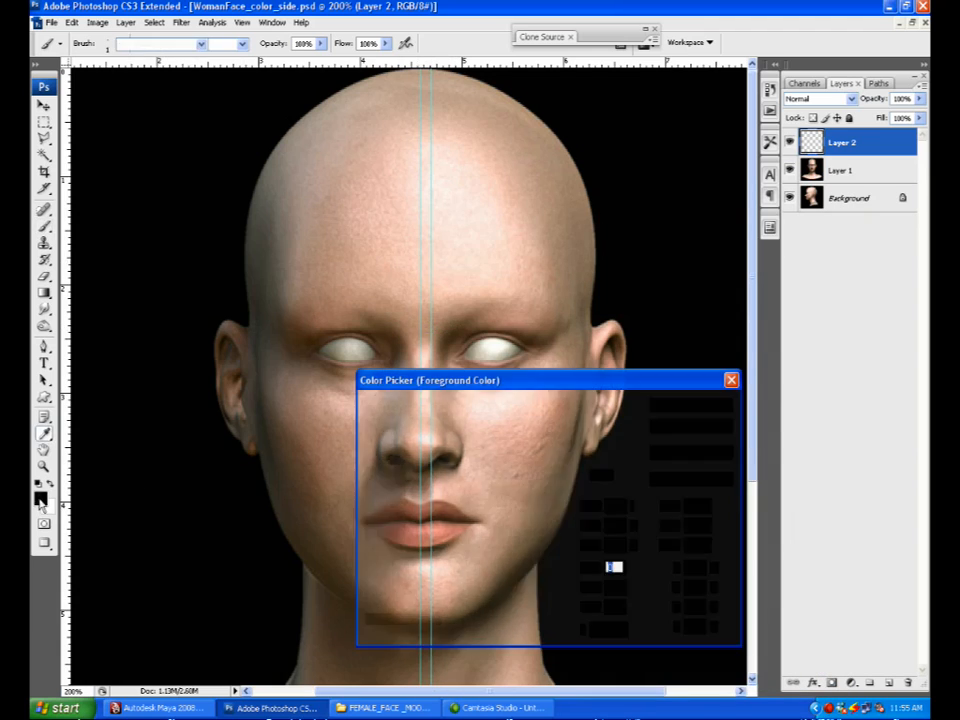
left_click(546, 411)
left_click(690, 405)
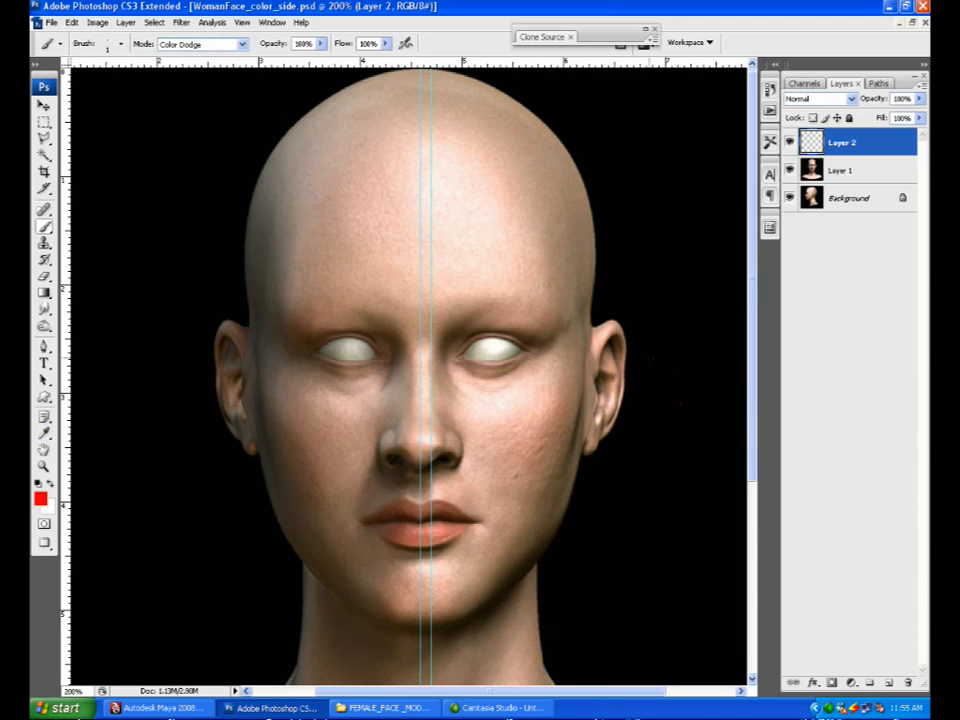
Step: Set the brush to 3 px and draw a nose-bridge box between the guides plus curves above and below the adjacent eye
right_click(672, 382)
double_click(575, 329)
key("ctrl+plus")
key("ctrl+plus")
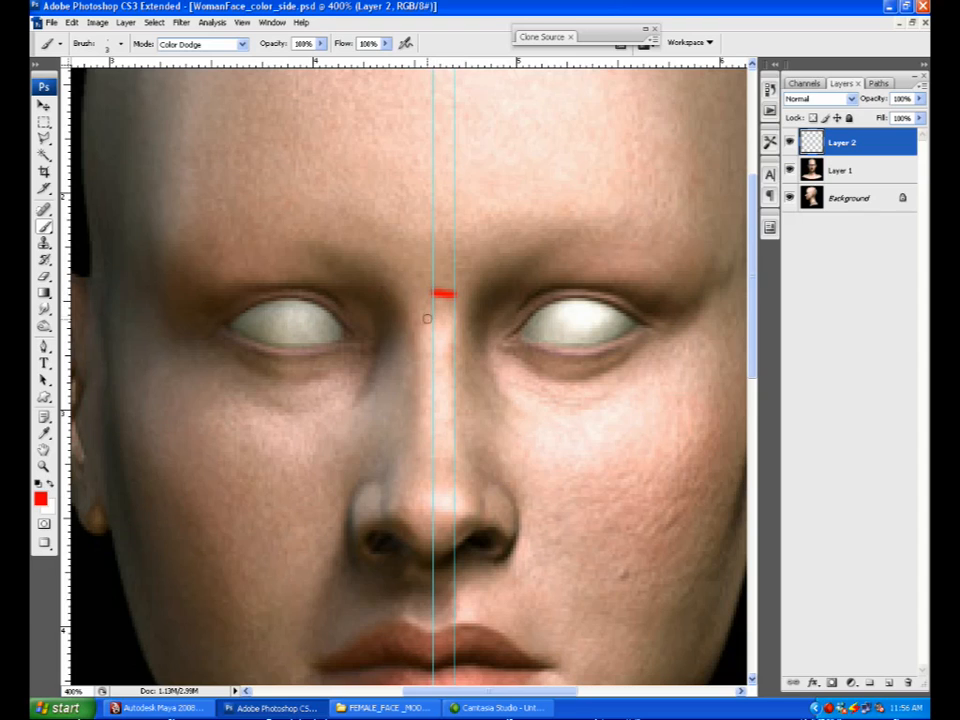
mouse_move(433, 326)
left_mouse_down()
mouse_move(452, 327)
mouse_move(433, 327)
mouse_move(514, 262)
mouse_move(622, 239)
mouse_move(691, 277)
left_mouse_up()
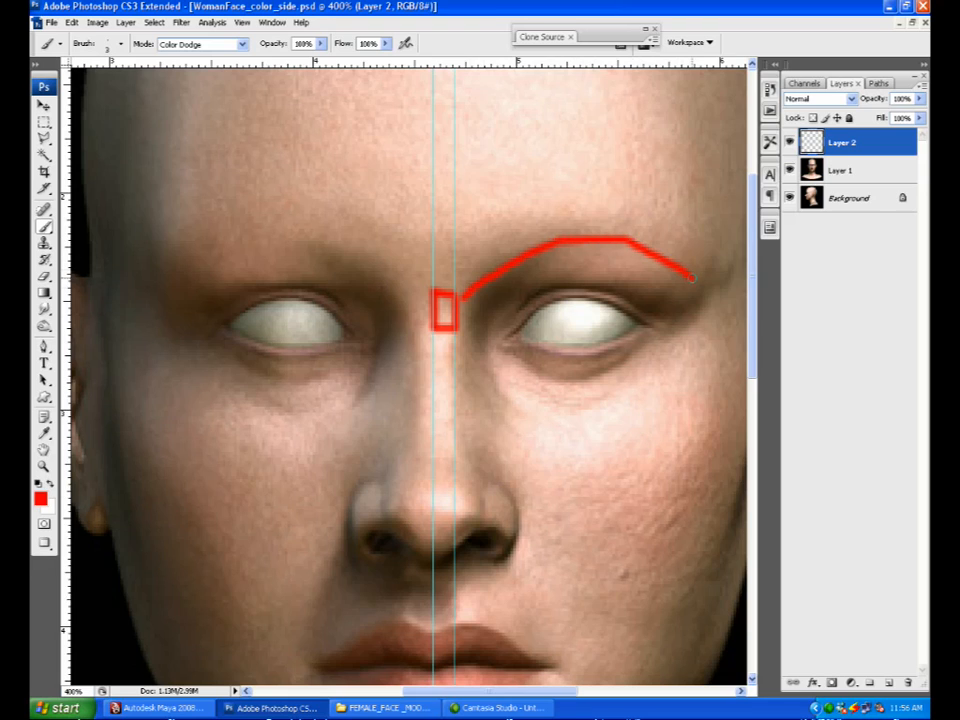
mouse_move(478, 341)
left_mouse_down()
mouse_move(562, 388)
mouse_move(690, 328)
left_mouse_up()
Step: Draw a fold line from the nose down past the mouth corner and two curved lines across the cheek
left_click_drag(597, 494, 483, 369)
left_click_drag(393, 350, 475, 542)
mouse_move(390, 296)
left_mouse_down()
mouse_move(504, 350)
mouse_move(592, 293)
left_mouse_up()
left_click_drag(478, 415, 602, 443)
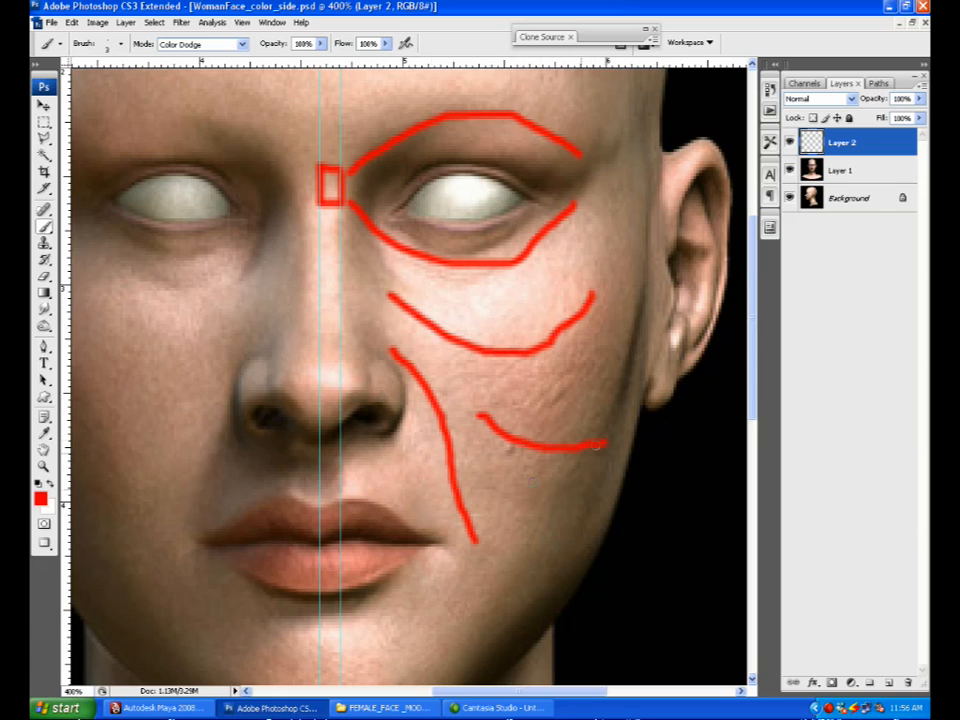
Step: Outline half of the lips from the guides to the mouth corner and draw a curve from the ear down along the jaw
mouse_move(321, 504)
left_mouse_down()
mouse_move(378, 512)
mouse_move(422, 537)
mouse_move(381, 572)
mouse_move(321, 587)
left_mouse_up()
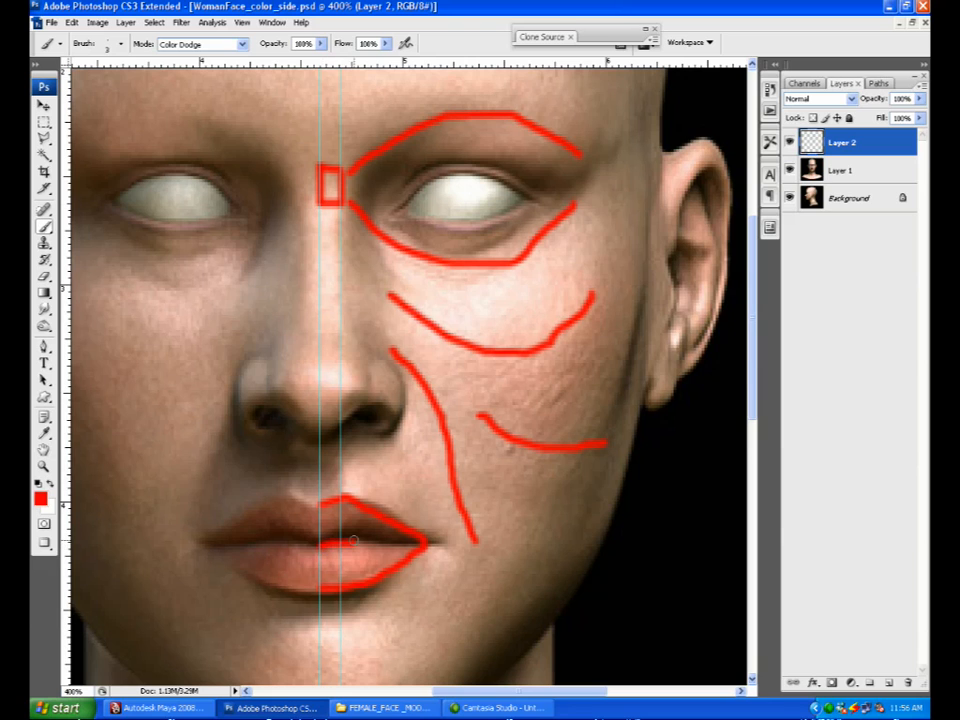
left_click_drag(354, 541, 411, 548)
mouse_move(625, 530)
left_mouse_down()
mouse_move(615, 390)
mouse_move(590, 405)
left_mouse_up()
mouse_move(612, 180)
left_mouse_down()
mouse_move(610, 228)
mouse_move(548, 410)
left_mouse_up()
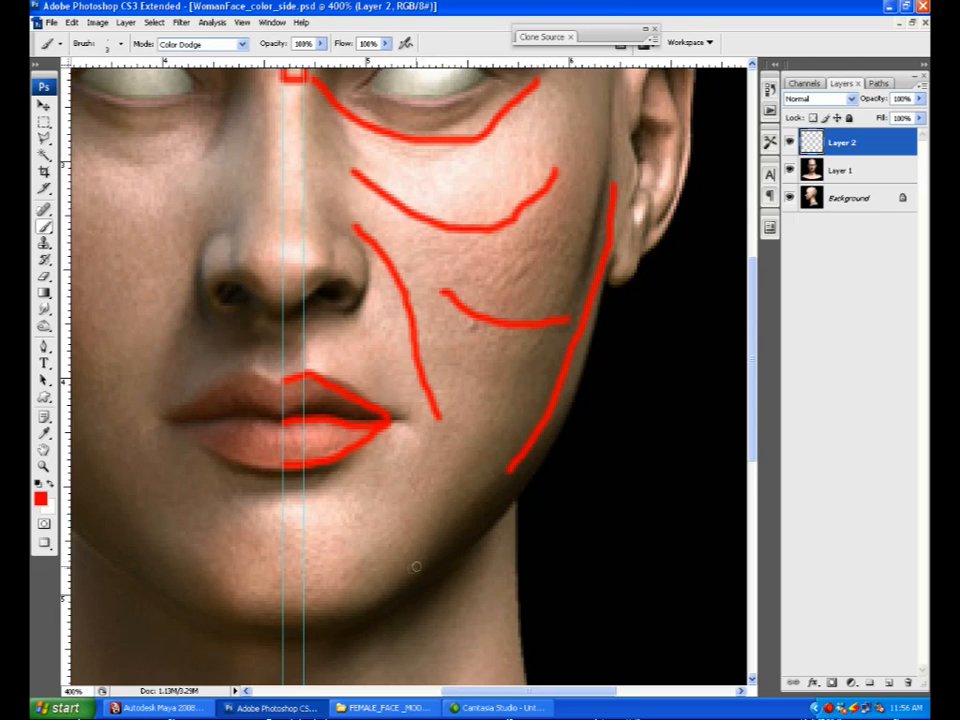
Step: Draw the chin and outer jaw line in straight segments, starting between the guides under the chin
mouse_move(333, 610)
left_mouse_down()
mouse_move(441, 574)
mouse_move(553, 489)
left_mouse_up()
key("ctrl+z")
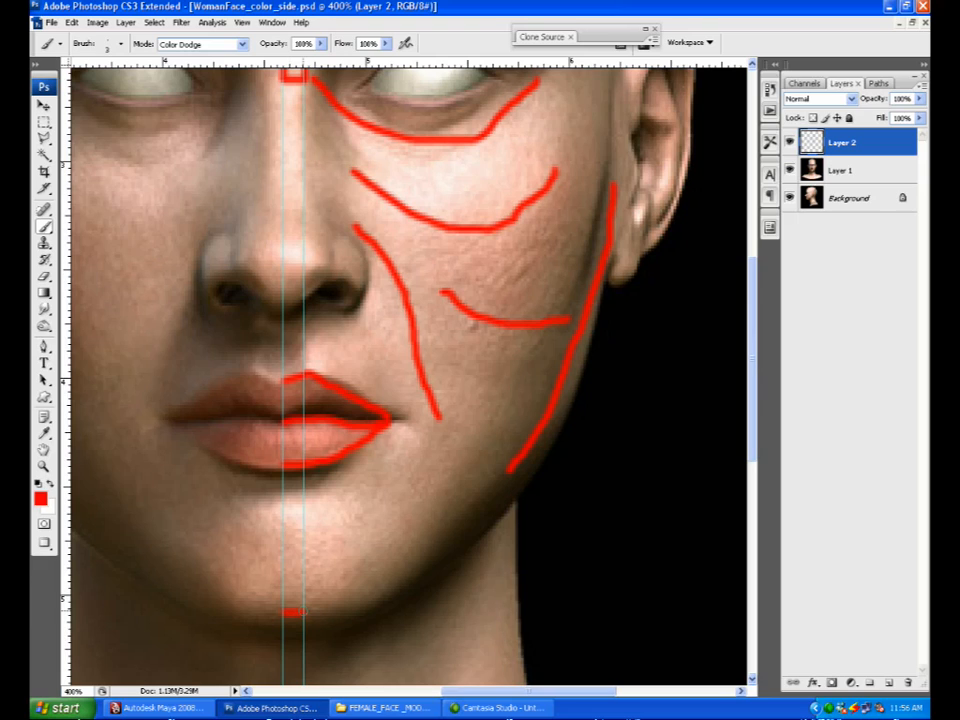
left_click(437, 557, "shift")
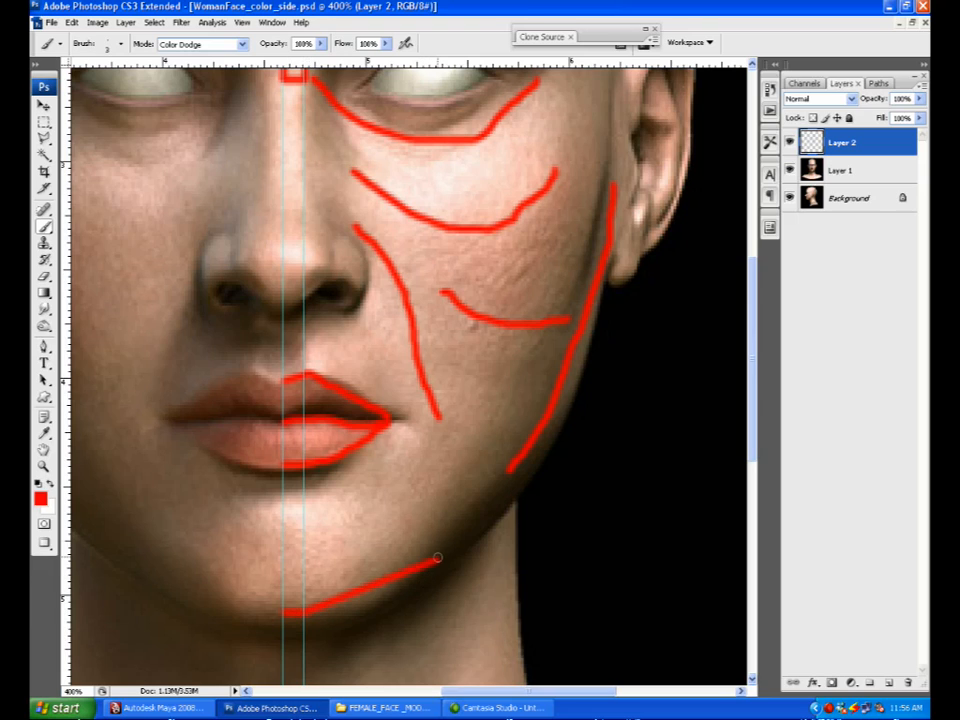
left_click(538, 475, "shift")
left_click(587, 367, "shift")
Step: Draw a segmented arc above the brow, running from the guides across the lower forehead to the temple
left_click_drag(646, 433, 527, 662)
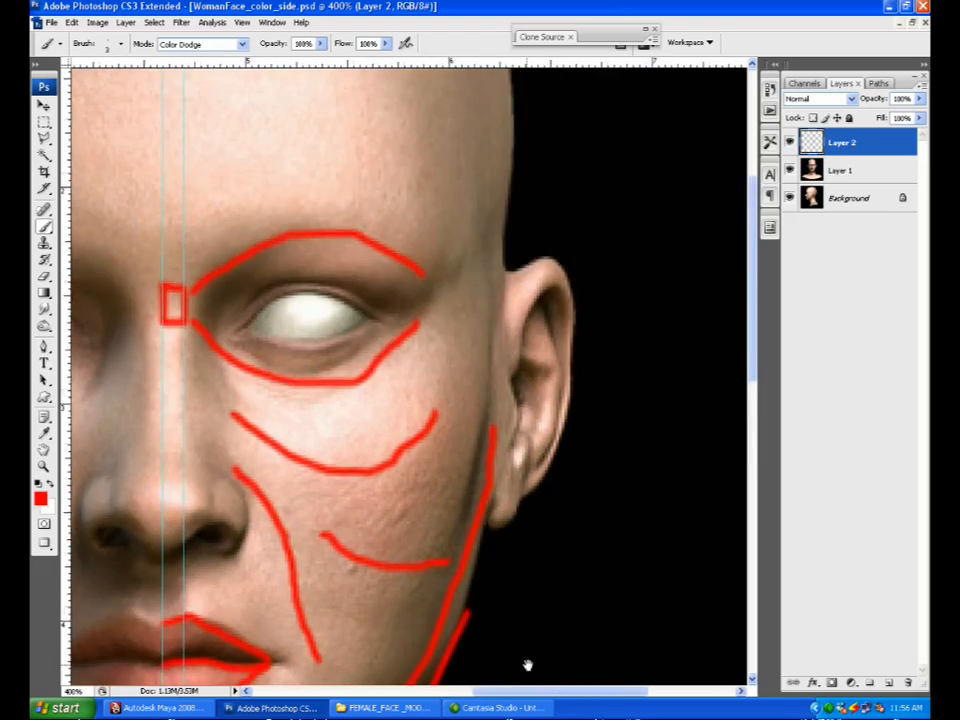
left_click_drag(364, 303, 433, 357)
left_click_drag(300, 216, 325, 291)
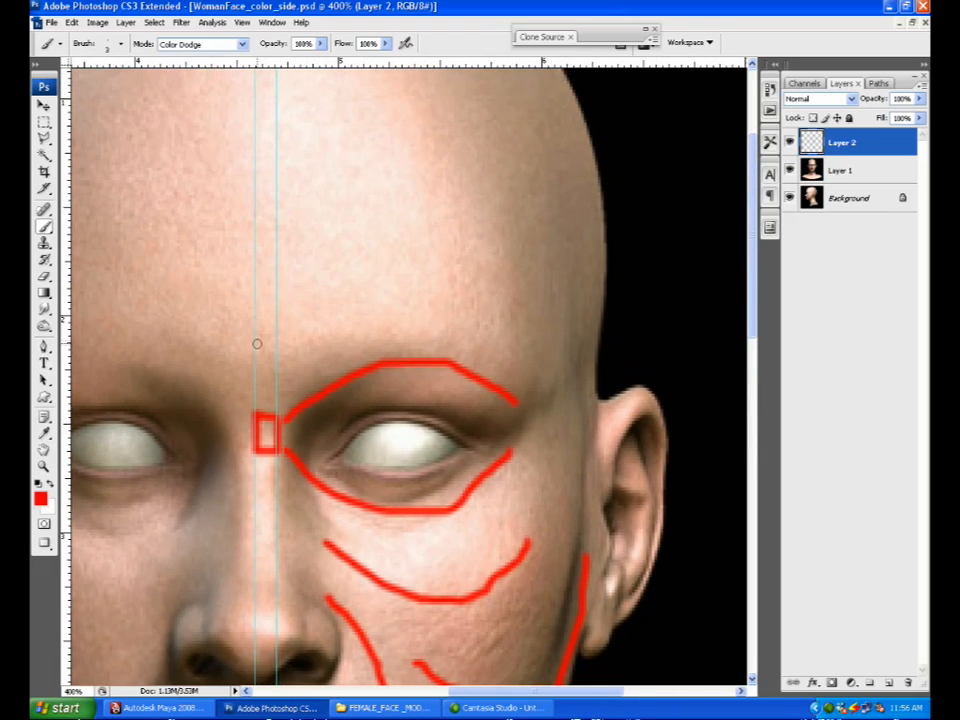
left_click(275, 346, "shift")
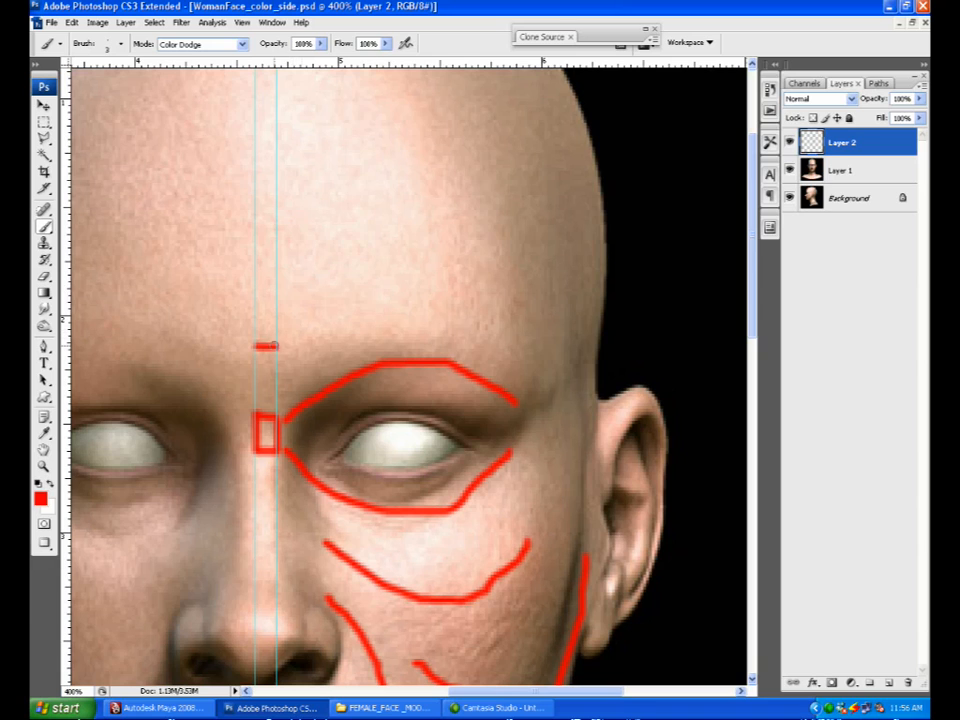
left_click(386, 285, "shift")
left_click(462, 283, "shift")
left_click(540, 332, "shift")
left_click(565, 408, "shift")
Step: Draw three segmented lines from the brow curve through the outer arc, two up the forehead and one toward the temple
left_click_drag(596, 179, 590, 342)
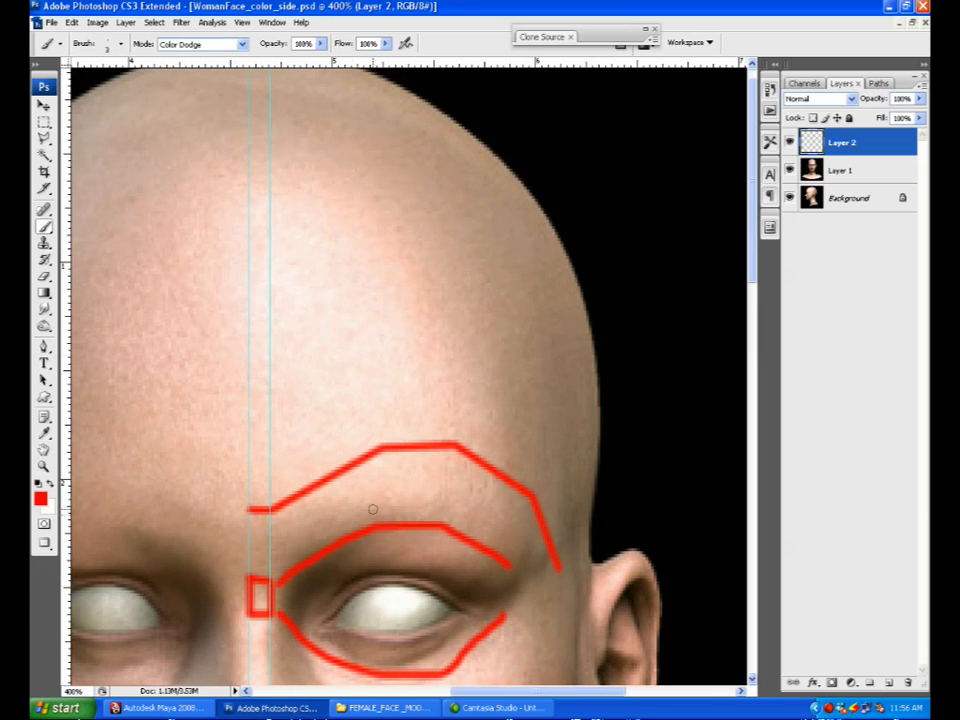
left_click(380, 447, "shift")
left_click(360, 321, "shift")
left_click(400, 200, "shift")
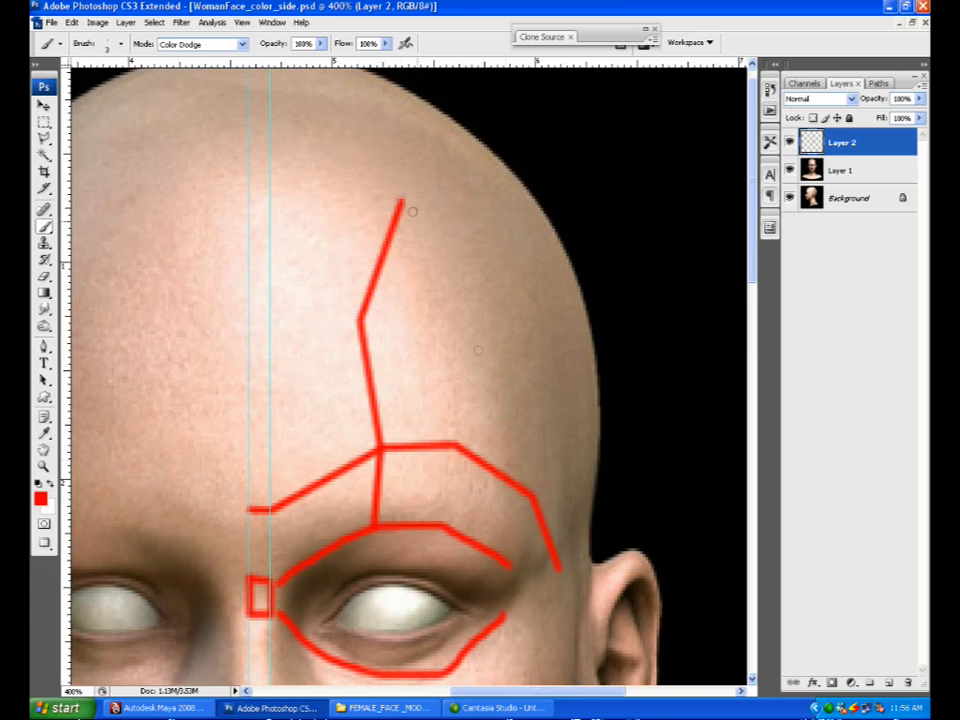
left_click(458, 447, "shift")
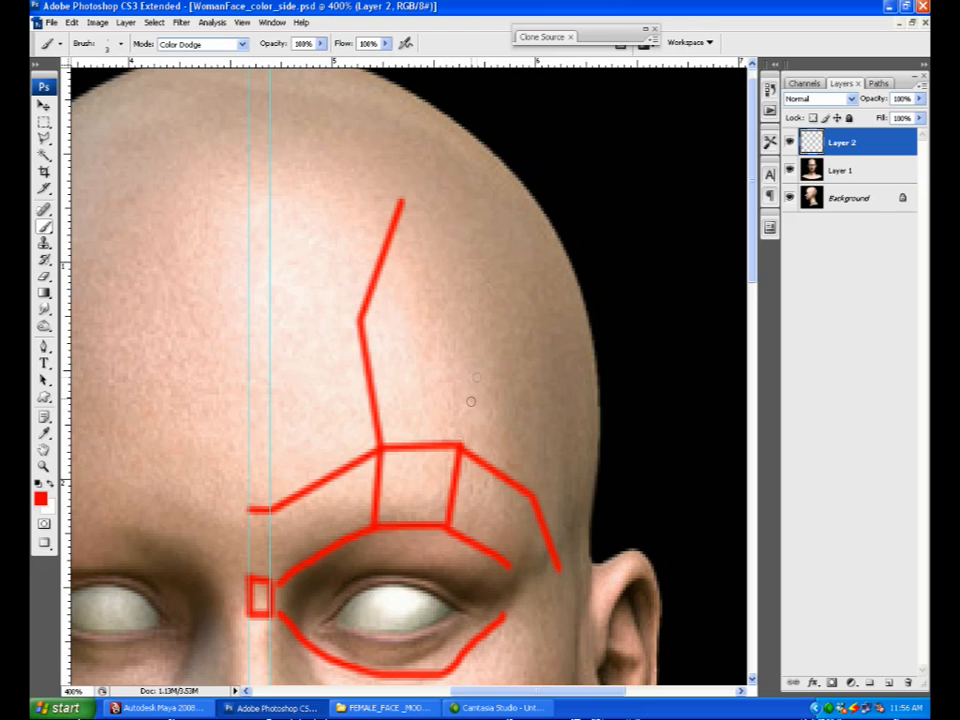
left_click(485, 340, "shift")
left_click(513, 262, "shift")
left_click(536, 497, "shift")
left_click(592, 436, "shift")
left_click(612, 427, "shift")
Step: Draw two curves from the mouth corner across the cheek to the area below the ear
mouse_move(649, 525)
left_mouse_down()
mouse_move(602, 244)
mouse_move(598, 37)
mouse_move(574, 57)
left_mouse_up()
mouse_move(293, 520)
left_mouse_down()
mouse_move(441, 410)
mouse_move(511, 322)
left_mouse_up()
mouse_move(296, 530)
left_mouse_down()
mouse_move(349, 527)
mouse_move(447, 467)
mouse_move(507, 402)
left_mouse_up()
Step: Trace the base and side of the nose from the guides and outline the nostril
left_click_drag(189, 548, 305, 563)
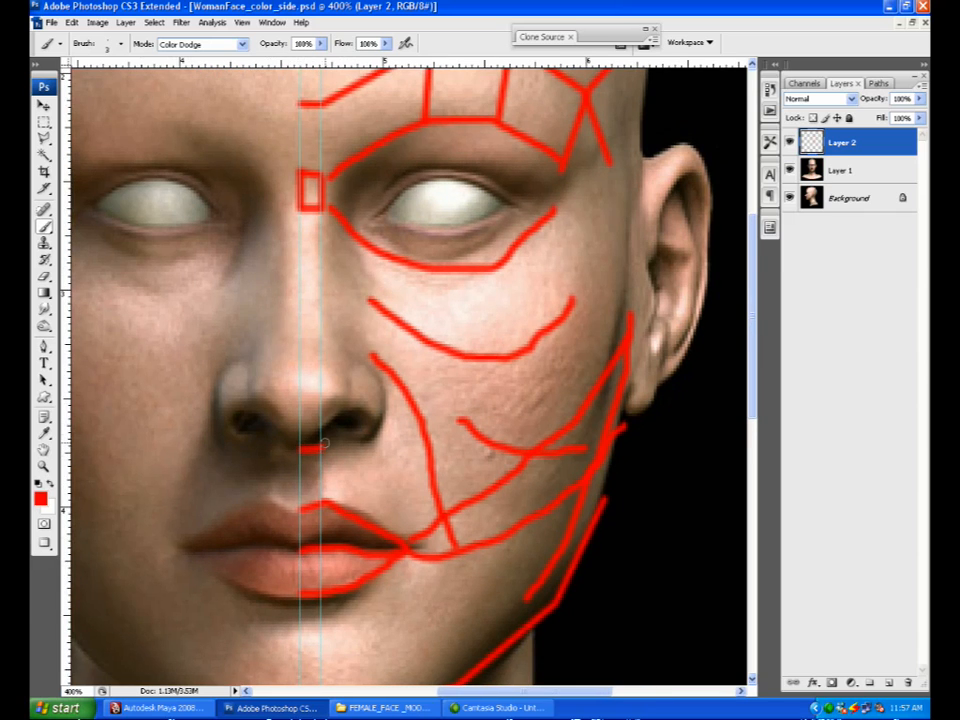
mouse_move(308, 332)
left_mouse_down()
mouse_move(357, 352)
mouse_move(384, 403)
mouse_move(379, 433)
mouse_move(326, 446)
mouse_move(342, 417)
mouse_move(362, 411)
left_mouse_up()
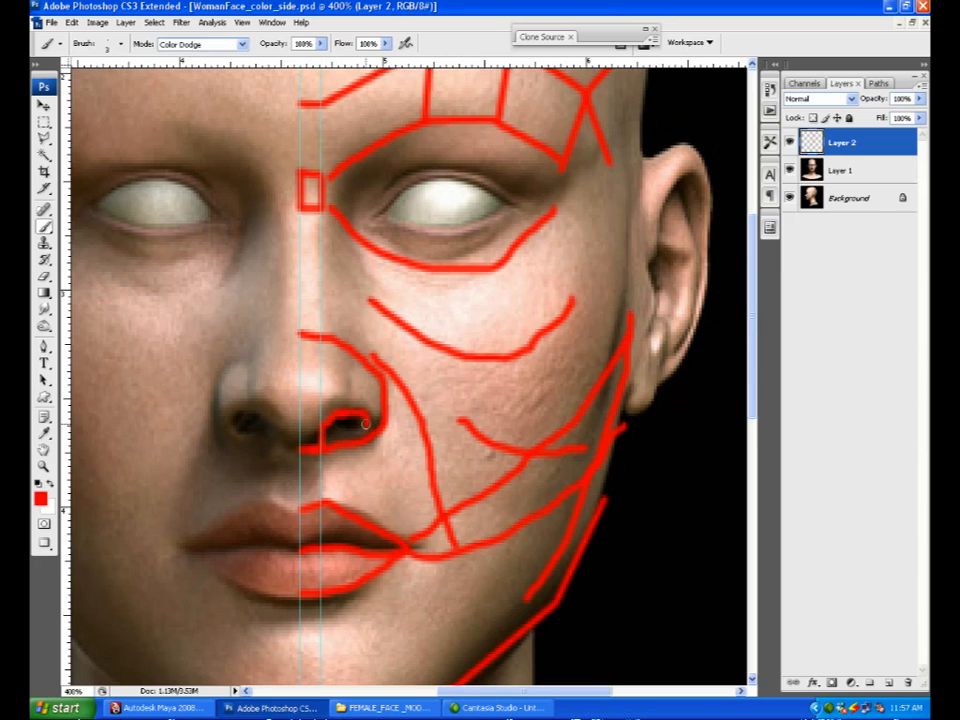
mouse_move(583, 301)
left_mouse_down()
mouse_move(647, 371)
mouse_move(614, 418)
left_mouse_up()
left_click_drag(487, 372, 502, 231)
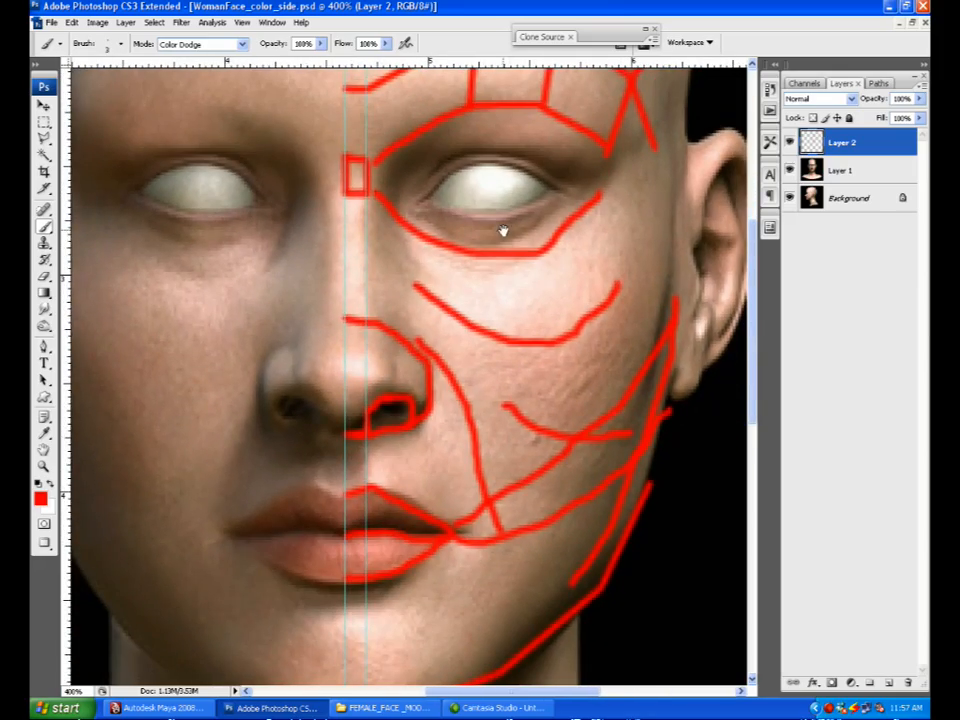
Step: Hide Layer 1 and Layer 2 to show the side-view face, and add a new layer on top
left_click(790, 170)
left_click(790, 142)
left_click(888, 683)
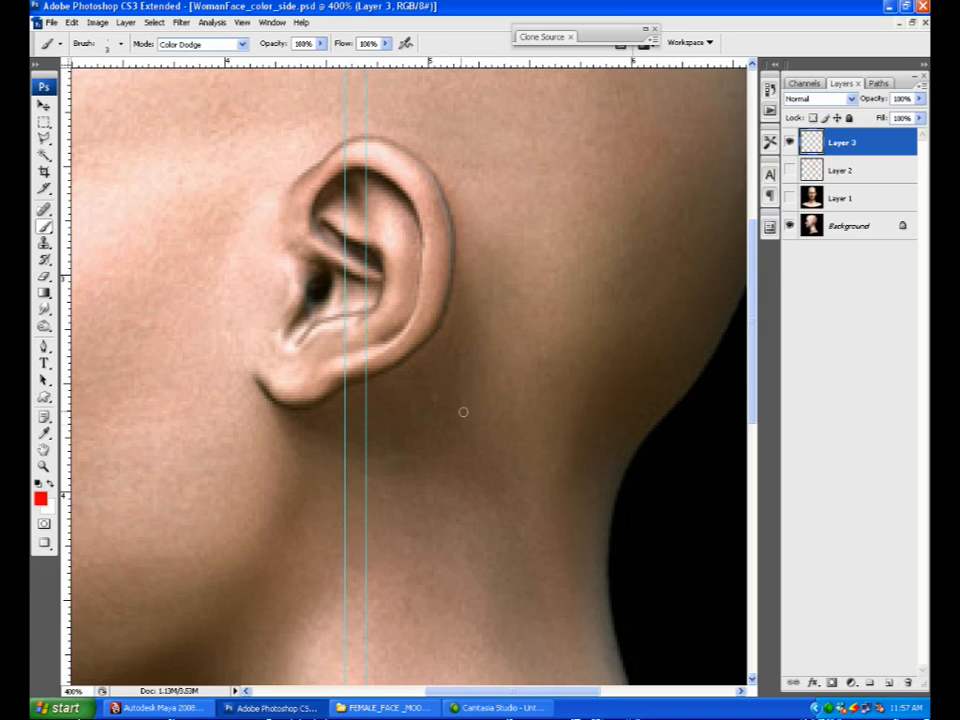
Step: Trace the side-view eye socket curves, the nose-bridge box and two curves running down the cheek beside the nose
left_click_drag(463, 409, 585, 444)
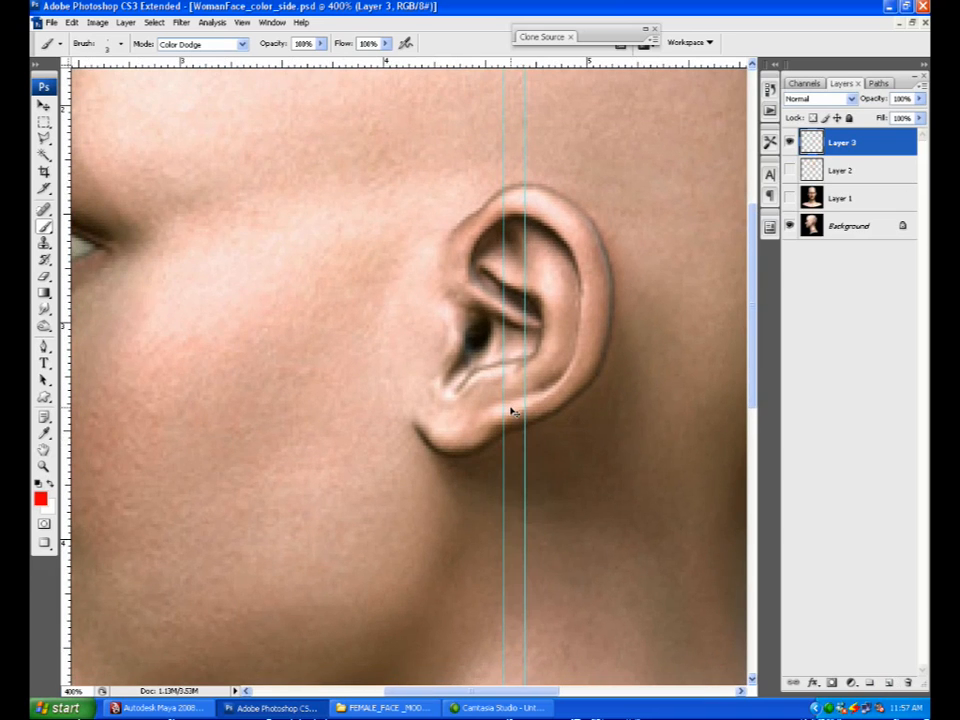
key("ctrl+minus")
key("ctrl+minus")
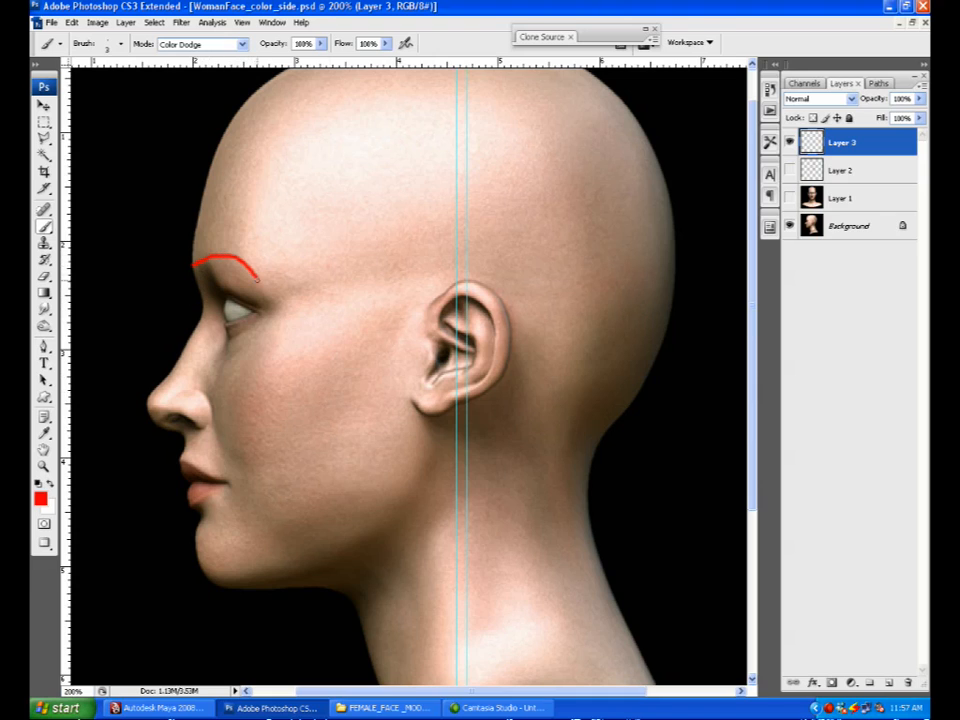
left_click_drag(229, 336, 275, 321)
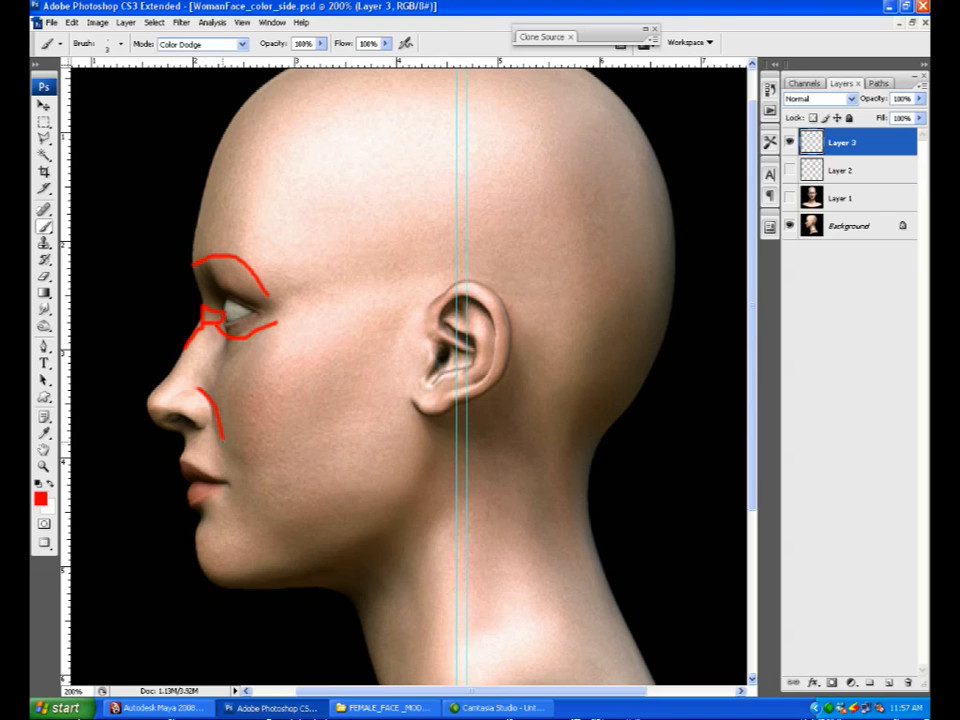
left_click_drag(218, 375, 259, 434)
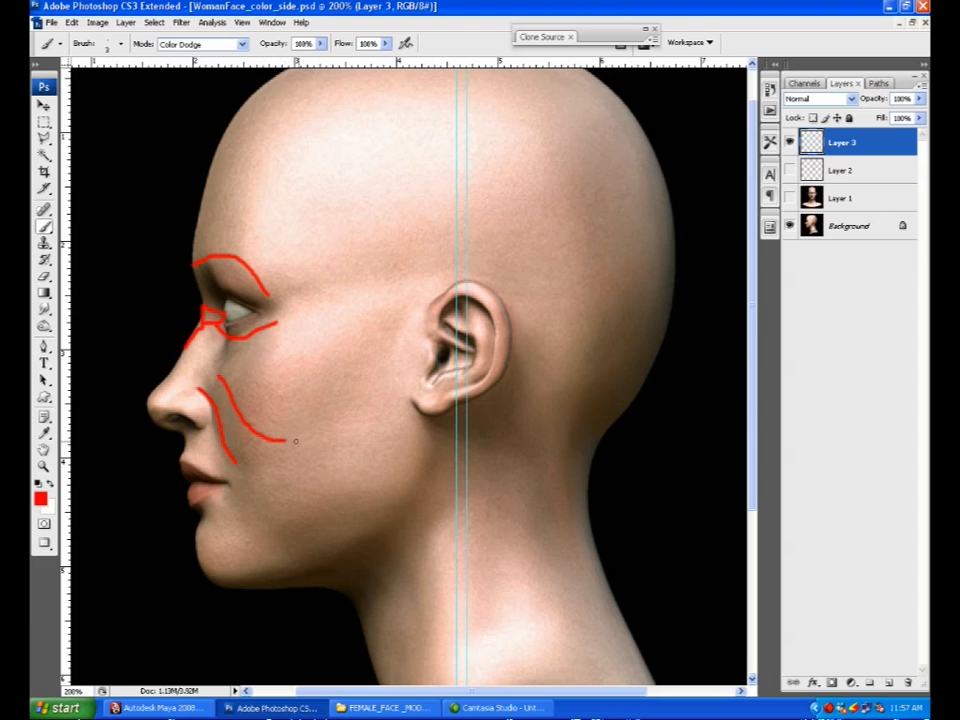
mouse_move(401, 338)
left_mouse_down()
mouse_move(354, 435)
mouse_move(310, 467)
left_mouse_up()
left_click_drag(227, 478, 273, 465)
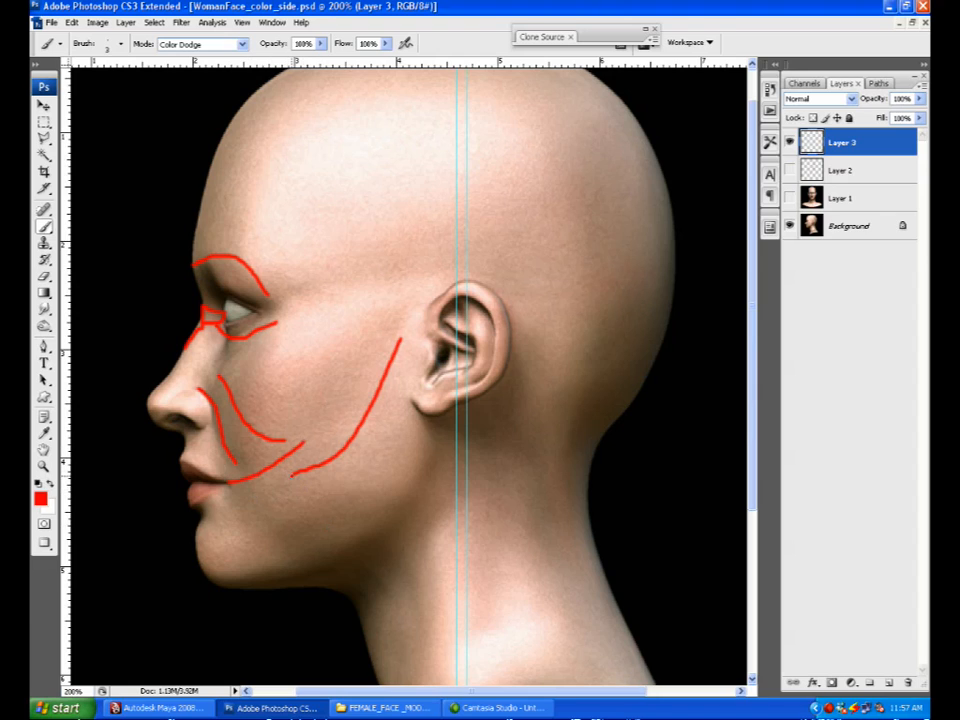
left_click_drag(236, 484, 402, 390)
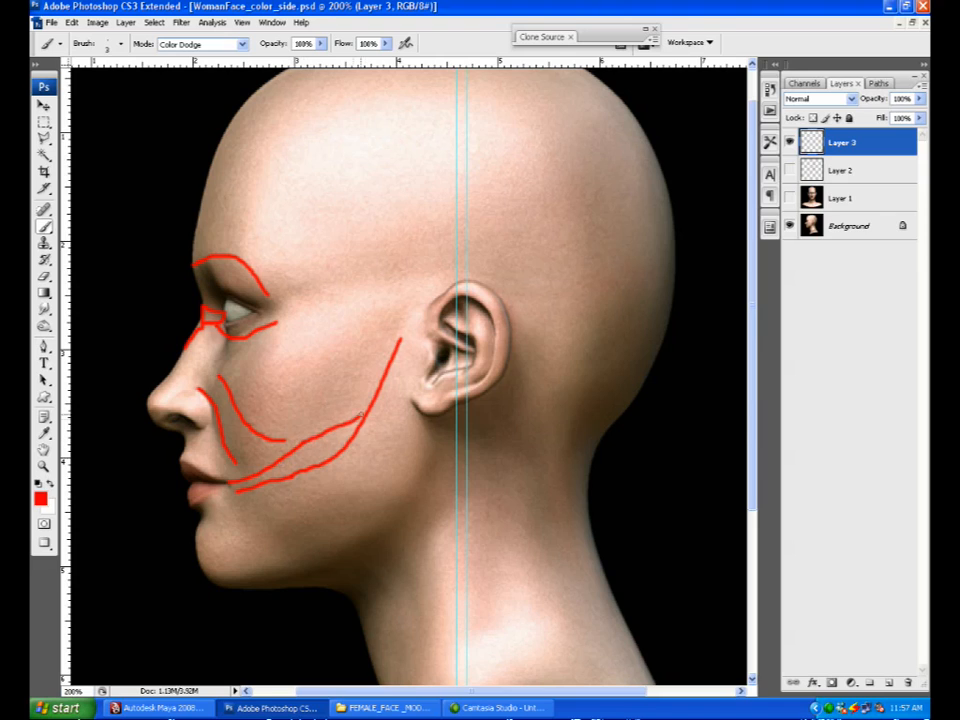
key("ctrl+alt+z")
key("ctrl+alt+z")
key("ctrl+alt+z")
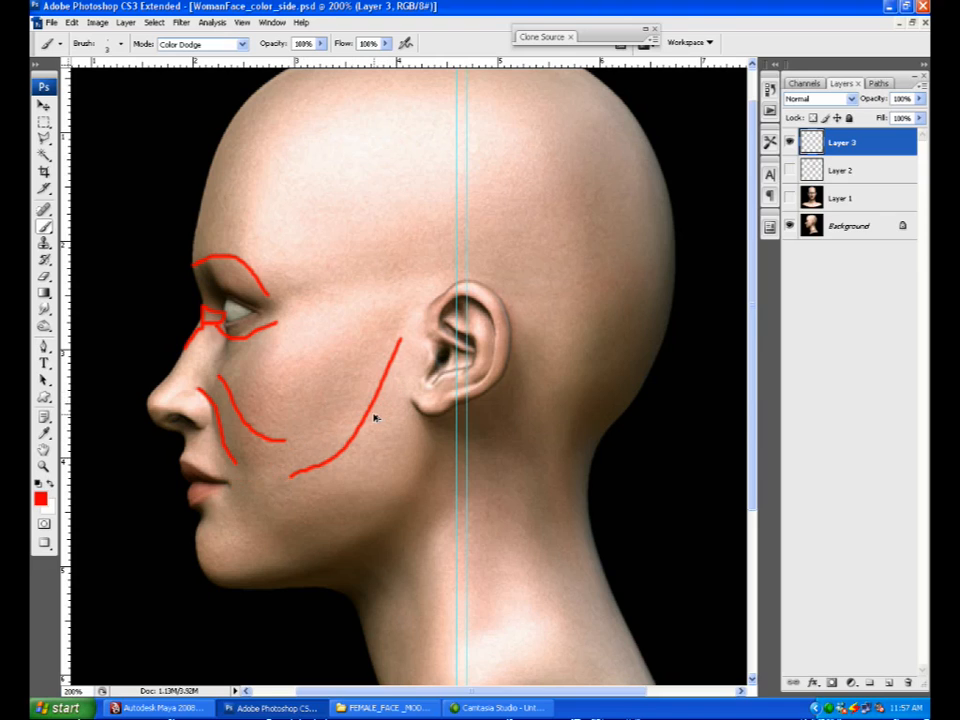
Step: Draw two parallel curves from the side-view mouth corner to the ear, and trace the lips and nose wing
mouse_move(229, 480)
left_mouse_down()
mouse_move(335, 440)
mouse_move(405, 378)
left_mouse_up()
mouse_move(228, 487)
left_mouse_down()
mouse_move(344, 444)
mouse_move(410, 404)
left_mouse_up()
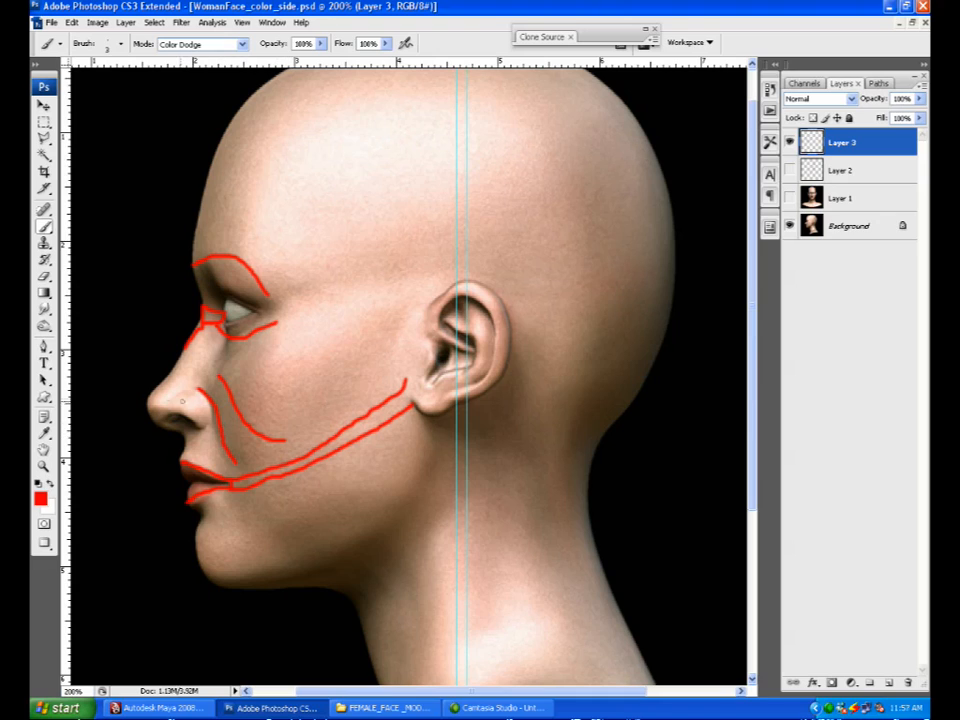
left_click_drag(176, 393, 205, 391)
Step: Draw two lines from the side-view brow curve up the forehead and two straight lines from the outer eye to the ear
left_click_drag(215, 252, 263, 148)
left_click_drag(243, 258, 345, 156)
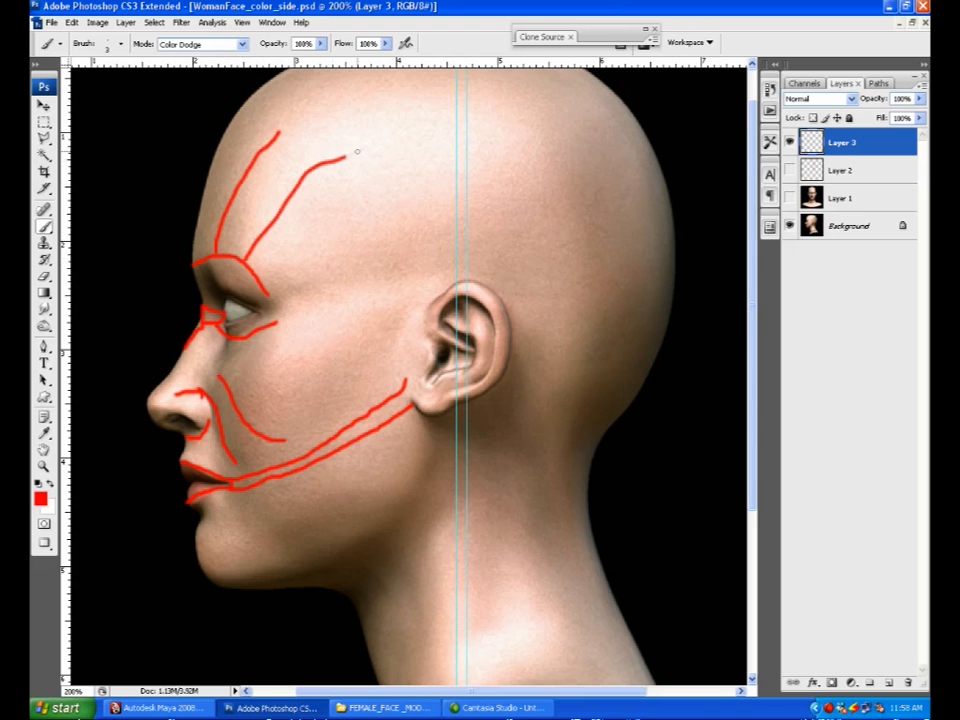
left_click_drag(270, 306, 430, 300)
key("ctrl+z")
left_click(432, 301, "shift")
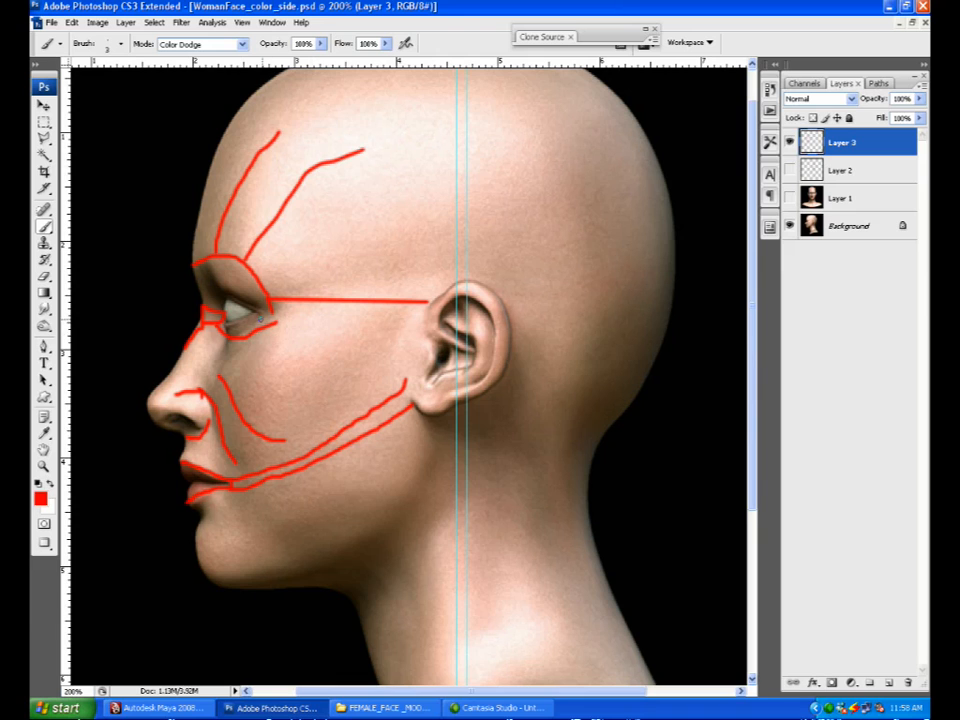
left_click(426, 320, "shift")
Step: Switch to Maya, move the timeline to frame 8 and enable Wireframe on Shaded in the perspective view
left_click(889, 6)
left_click_drag(590, 482, 639, 452, "alt")
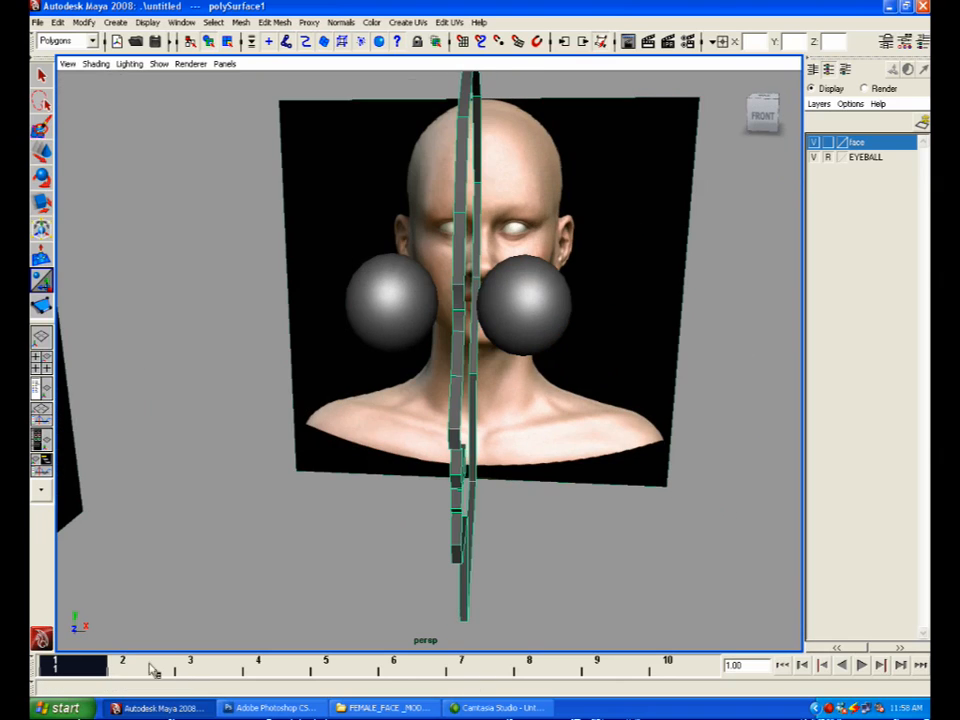
left_click_drag(100, 668, 536, 673)
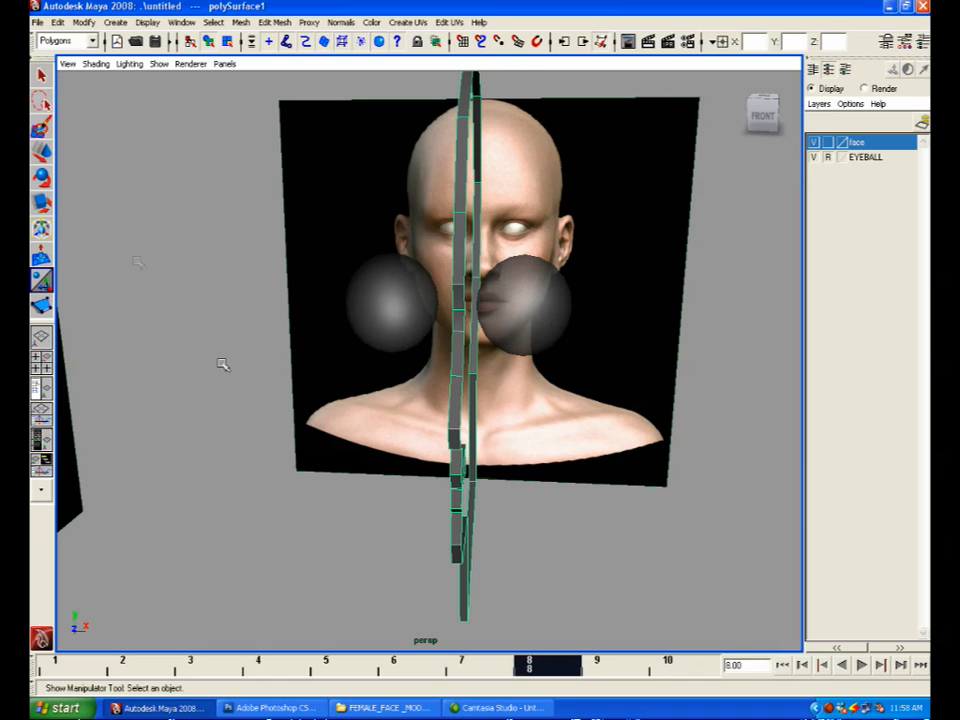
left_click(96, 63)
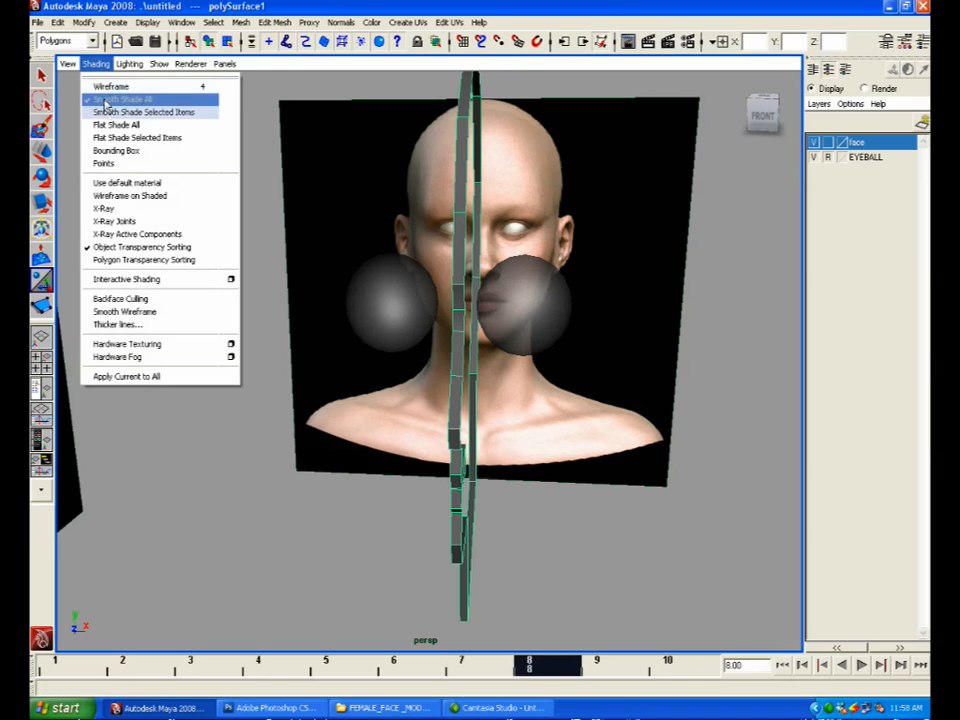
left_click(124, 197)
Step: Select the side edge of the profile strip's nose-bridge face, next to the eyeball
key("space")
key("space")
scroll(351, 369, "up", 4)
middle_click_drag(301, 238, 391, 345, "alt")
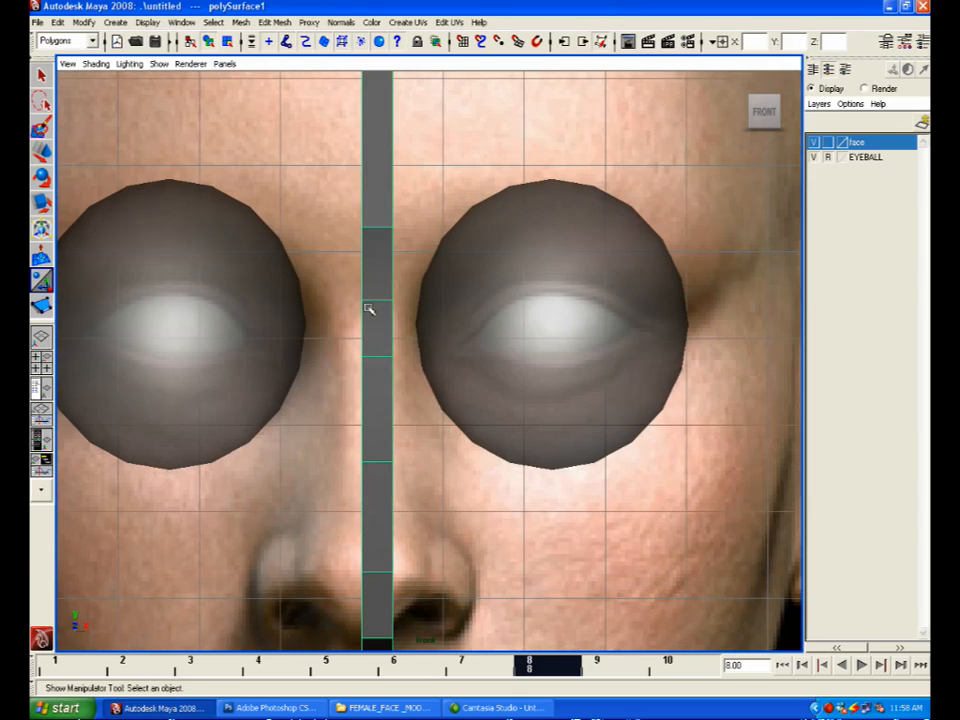
right_click_drag(384, 305, 390, 331)
left_click(406, 337)
key("space")
key("space")
left_click_drag(619, 206, 399, 363, "alt")
left_click_drag(425, 250, 420, 266, "alt")
left_click(379, 324)
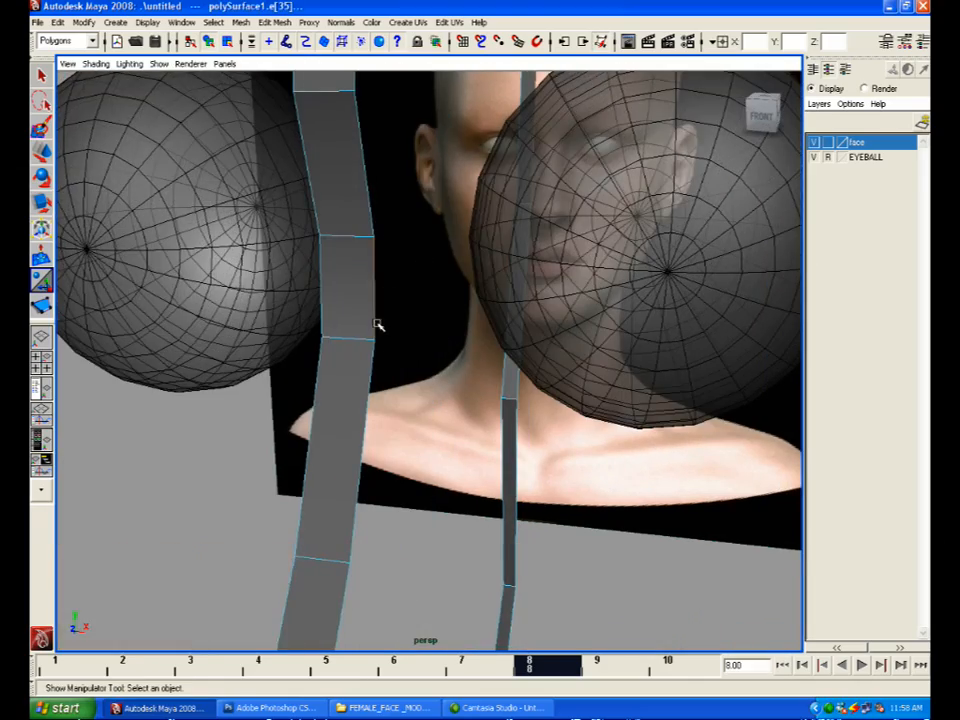
Step: Try to extrude the profile strip's selected side edge toward the eyeball in the front view
key("space")
key("space")
right_click_drag(218, 505, 392, 297, "alt")
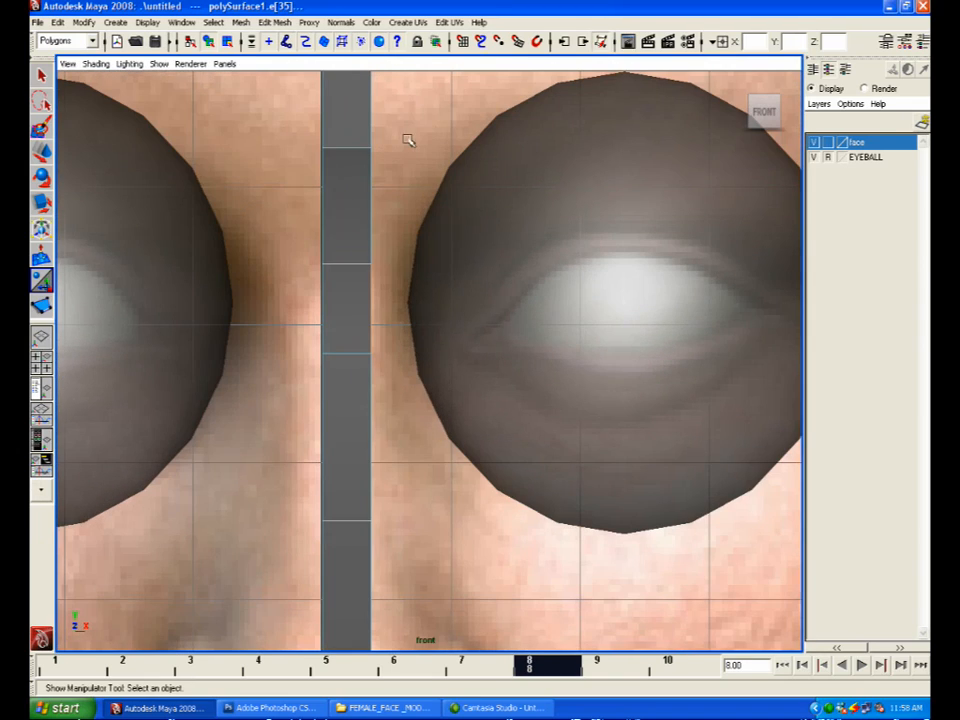
left_click(285, 23)
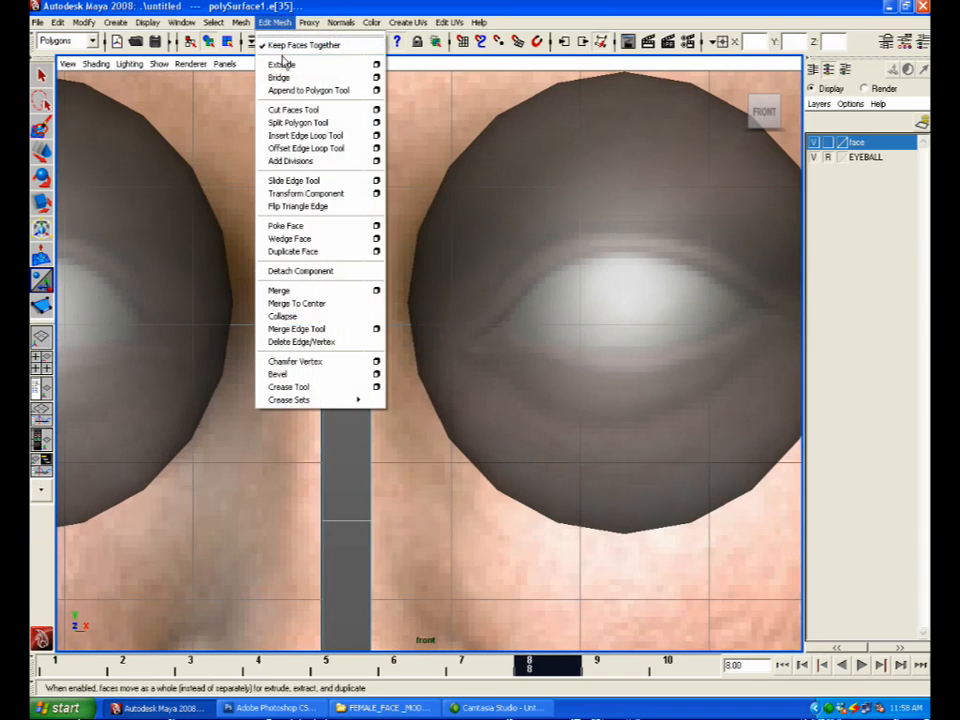
left_click(284, 66)
left_click_drag(416, 311, 444, 310)
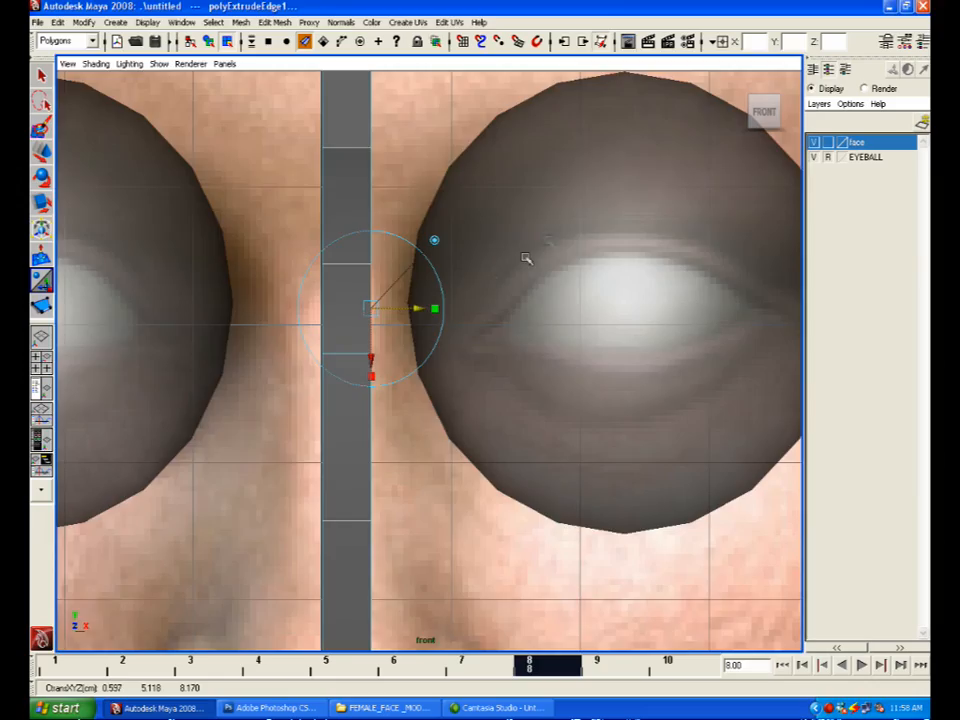
key("space")
key("space")
scroll(596, 170, "down", 4)
left_click_drag(596, 170, 557, 215, "alt")
scroll(557, 215, "down", 5)
middle_click_drag(557, 214, 494, 186, "alt")
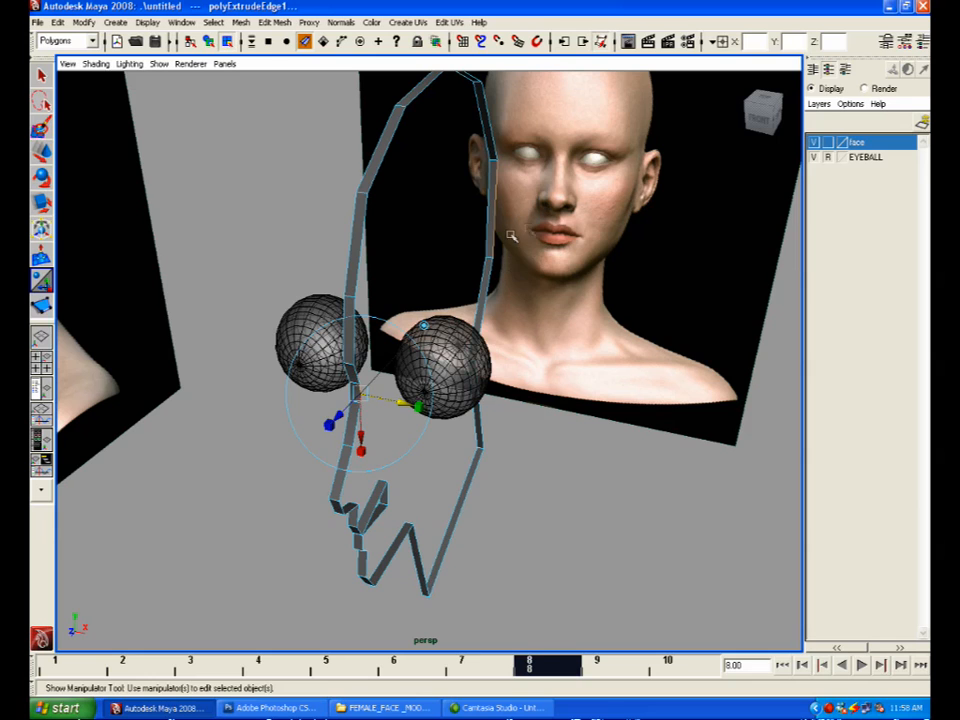
Step: Select the nose-bridge side edge beside the eyeball and extrude it sideways to the inner corner of the eye
left_click(440, 530)
scroll(344, 426, "up", 5)
left_click(278, 430)
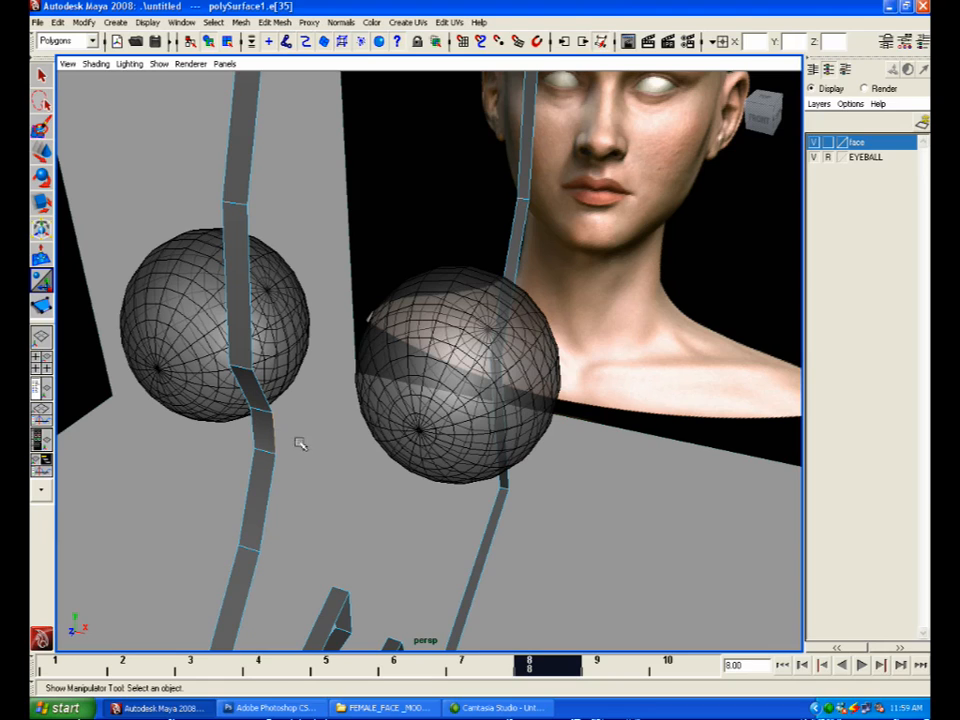
key("space")
key("space")
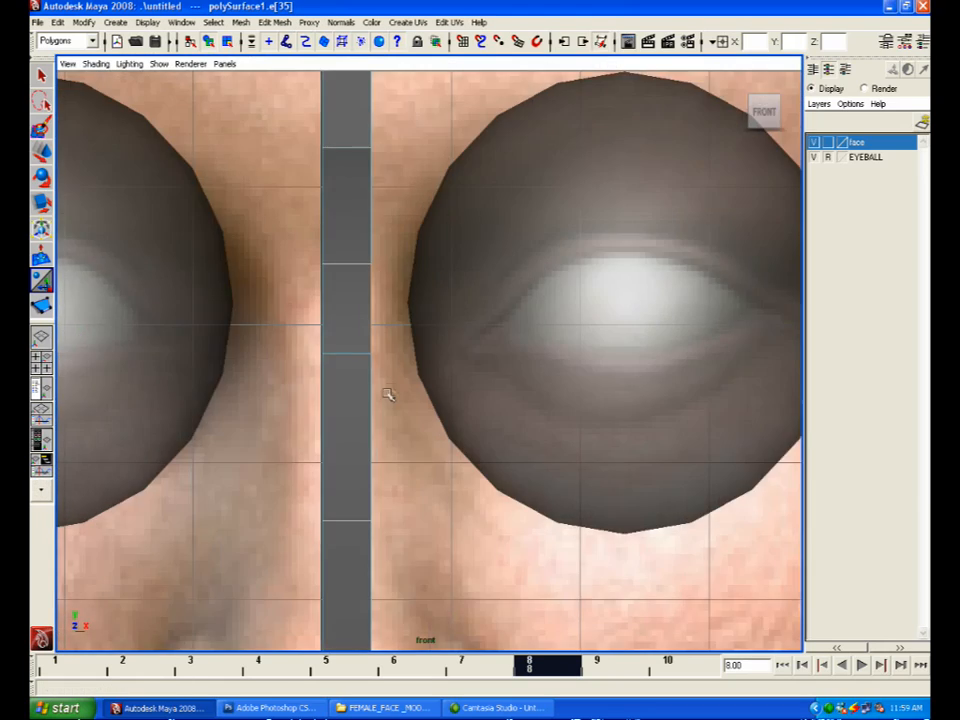
scroll(388, 394, "up", 3)
left_click(274, 22)
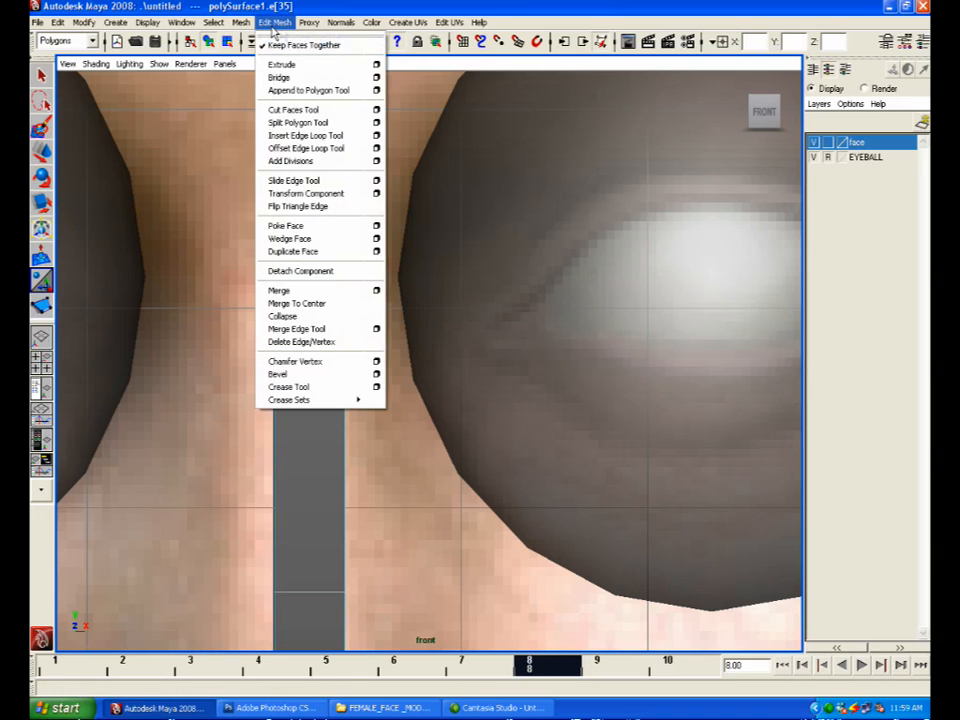
left_click(280, 64)
left_click_drag(384, 288, 535, 300)
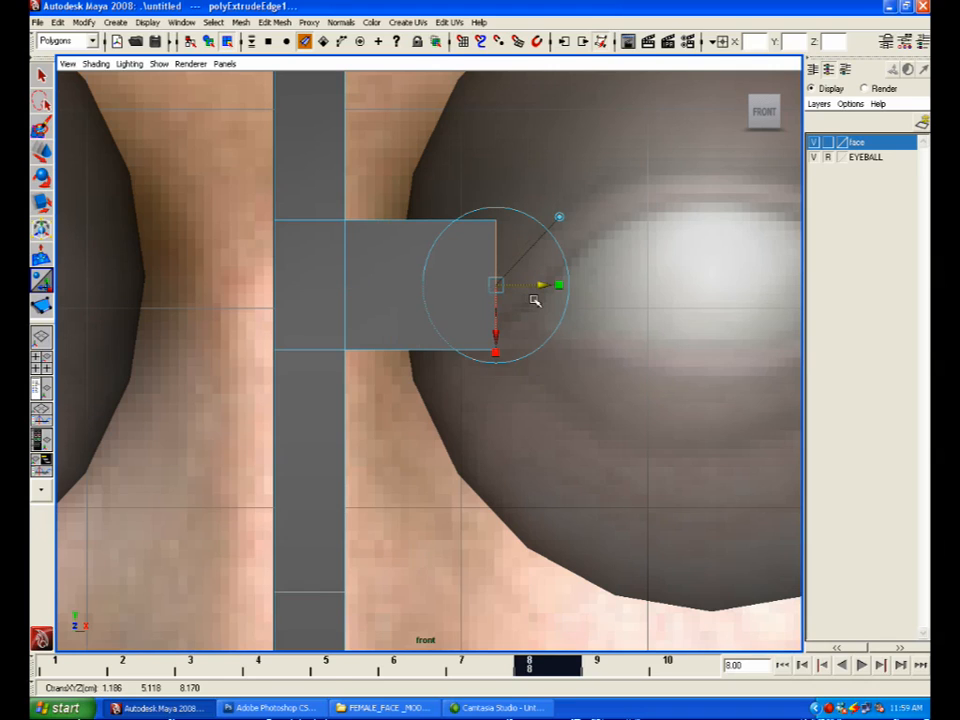
Step: Shorten the extruded edge vertically, move it back to the eyeball in the side view, and fit it to the inner eye corner
key("r")
left_click_drag(496, 216, 497, 280)
key("w")
key("space")
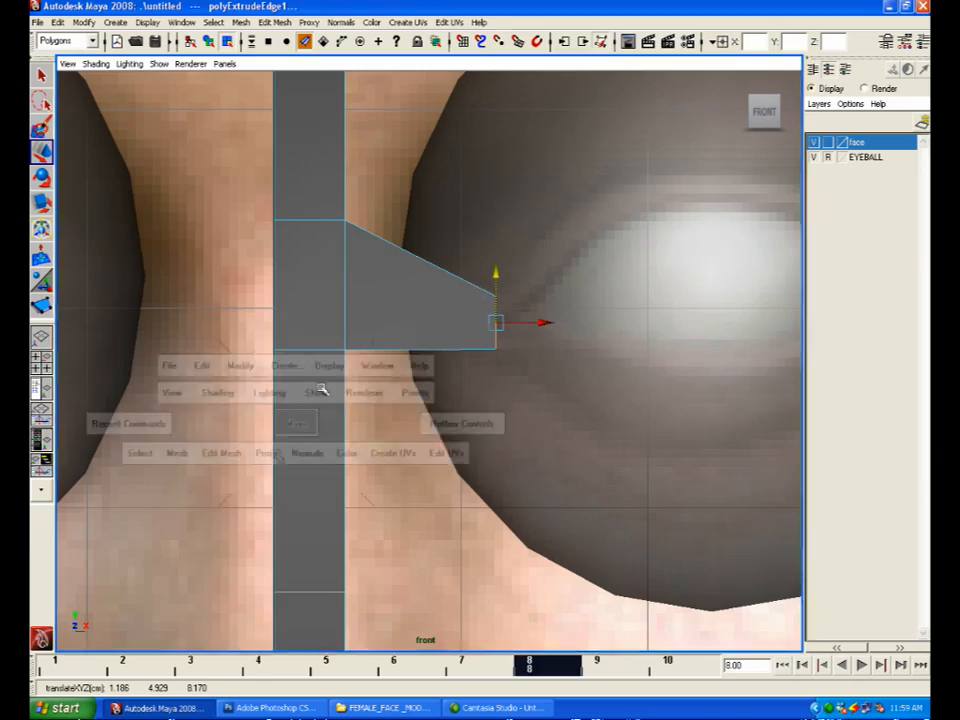
key("space")
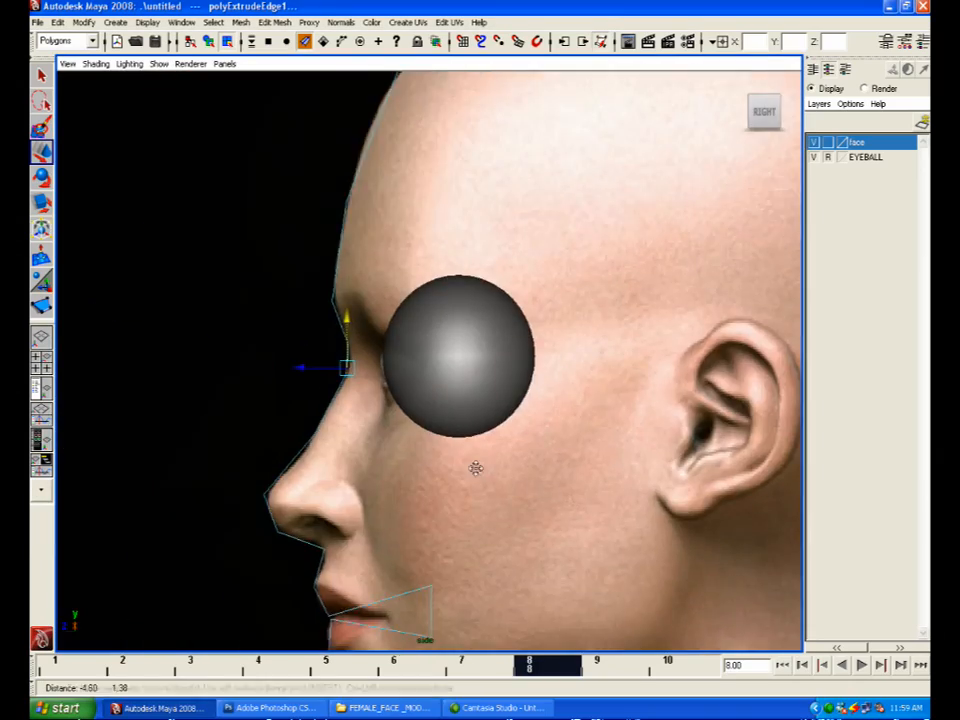
scroll(476, 468, "up", 3)
left_click_drag(298, 370, 375, 376)
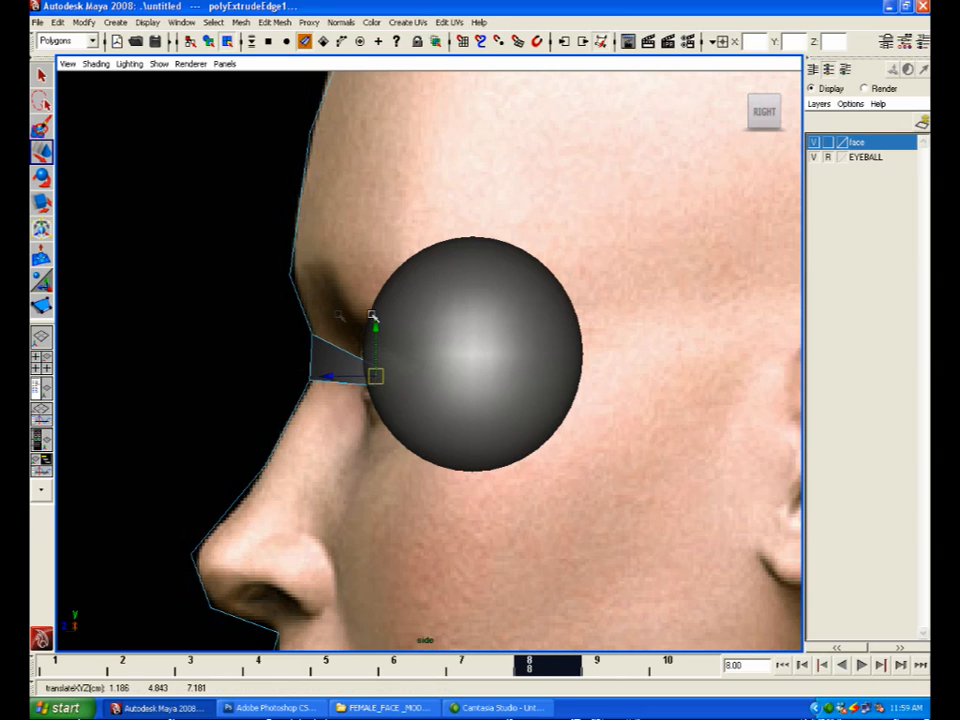
key("space")
key("space")
left_click_drag(501, 343, 484, 336)
Step: Extrude the upper edge of the new inner-corner face up and outward along the upper eyelid
right_click_drag(450, 290, 456, 257)
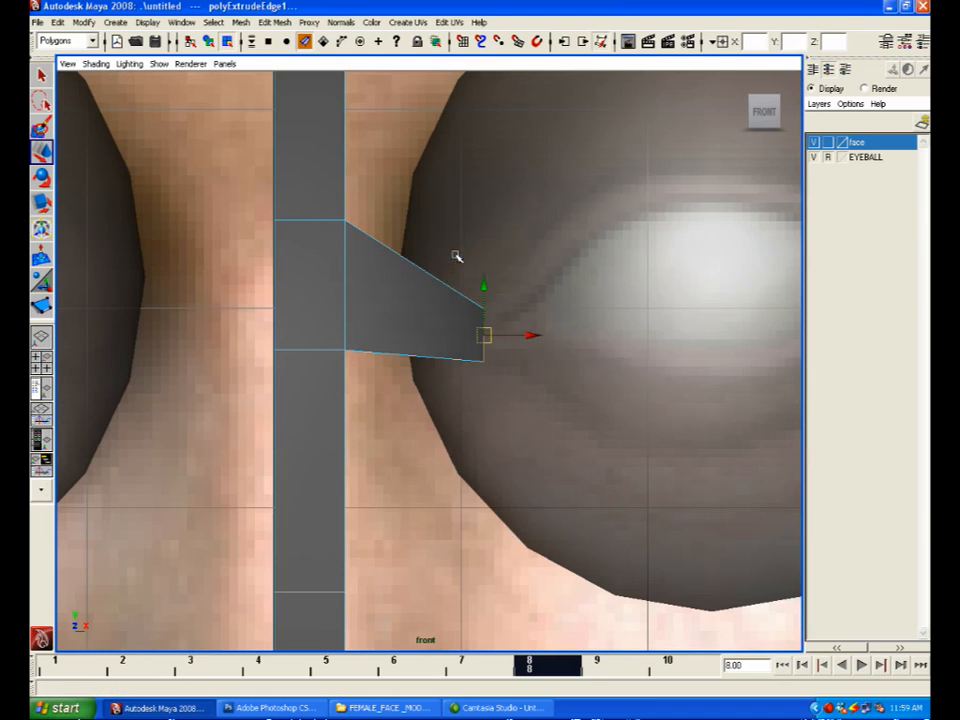
left_click(431, 280)
middle_click_drag(431, 280, 363, 352, "alt")
key("space")
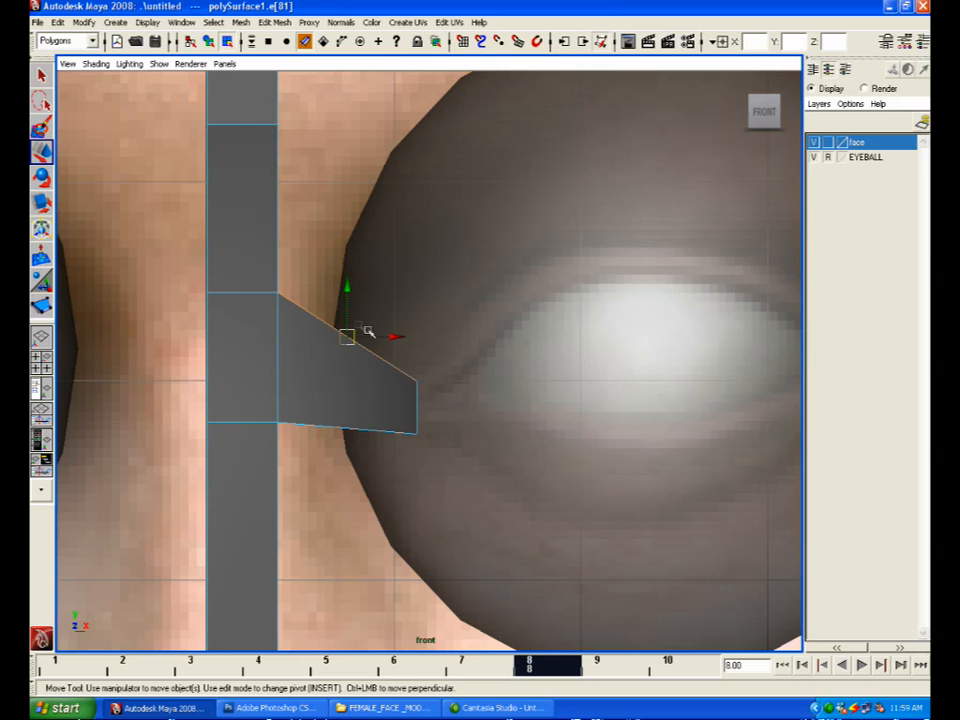
key("space")
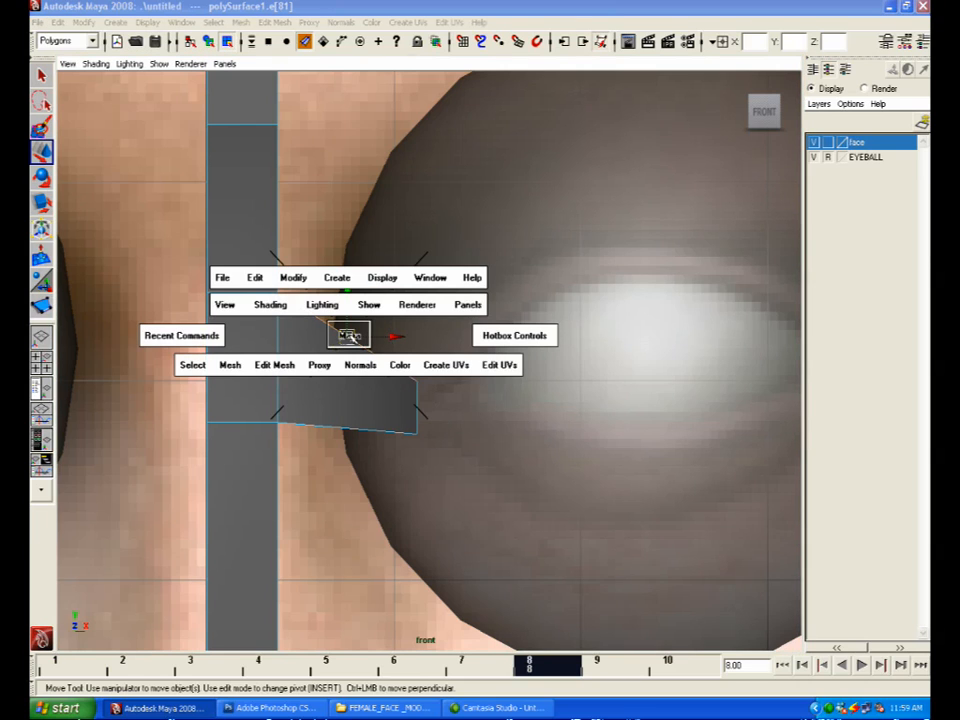
left_click(205, 336)
left_click(210, 347)
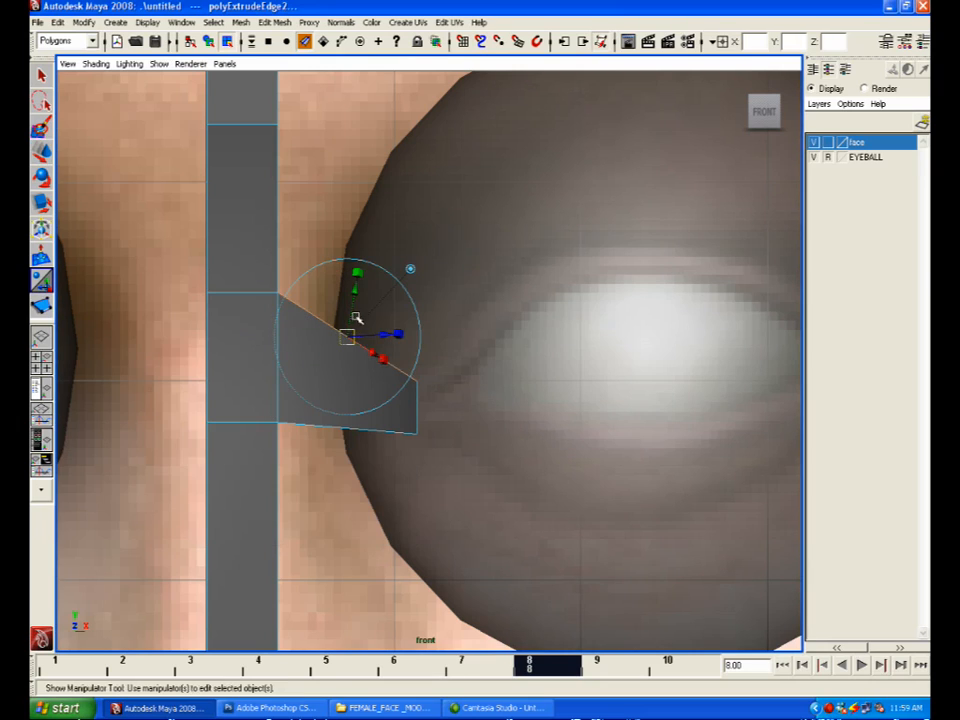
key("w")
left_click_drag(347, 336, 510, 189)
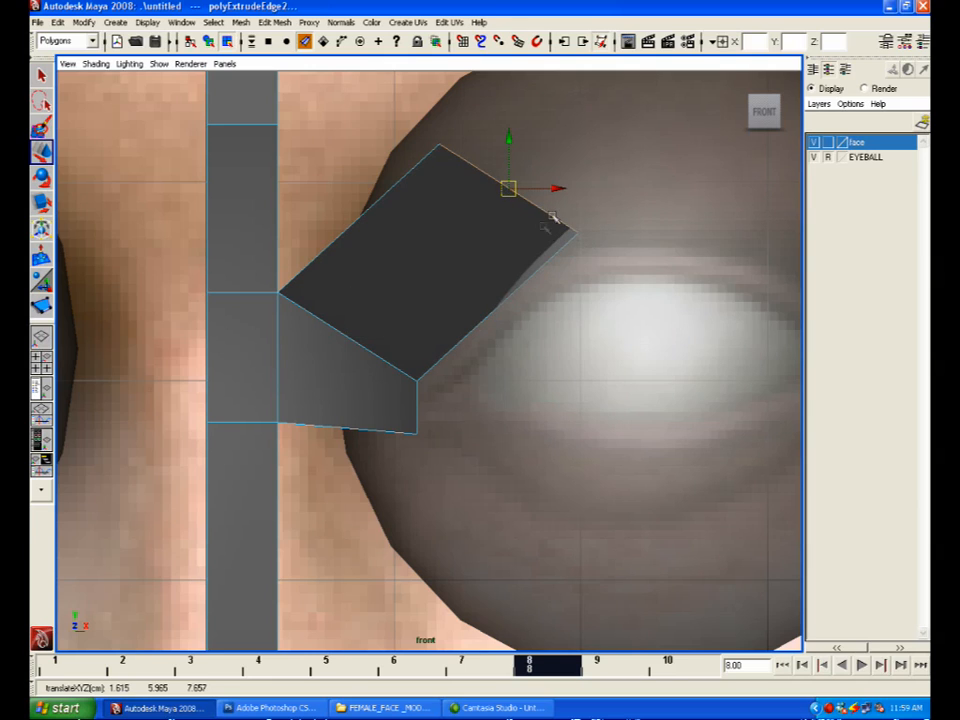
Step: Move the new face's outer vertices to the upper lid line and brow side, and tighten the two inner-corner vertices
right_click_drag(577, 233, 536, 231)
left_click(577, 232)
left_click_drag(577, 232, 553, 290)
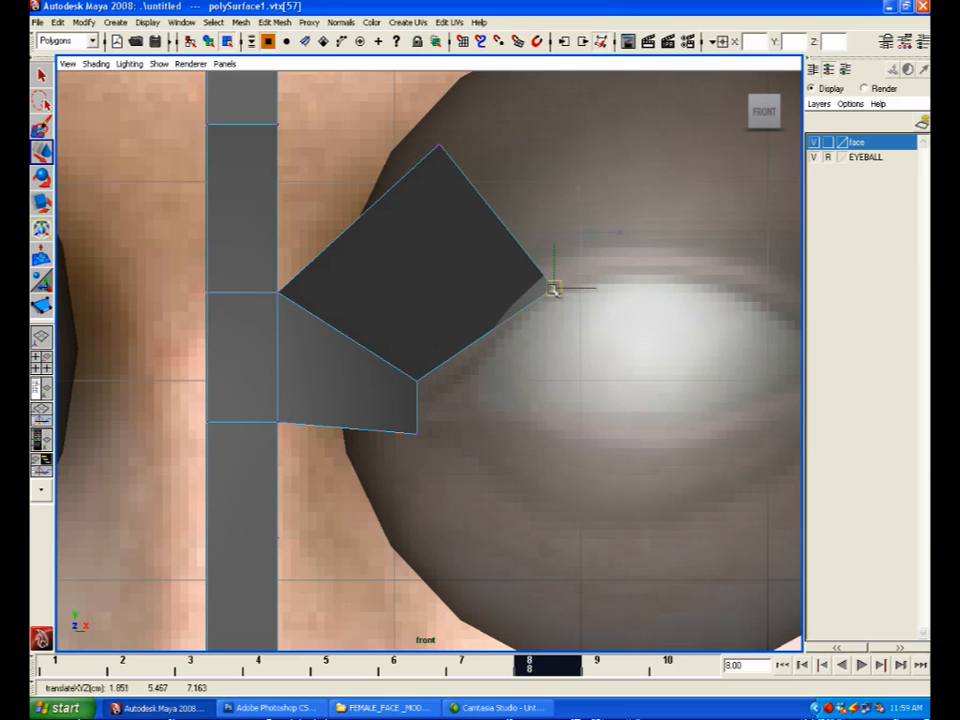
left_click(437, 147)
left_click_drag(437, 147, 456, 111)
left_click(417, 381)
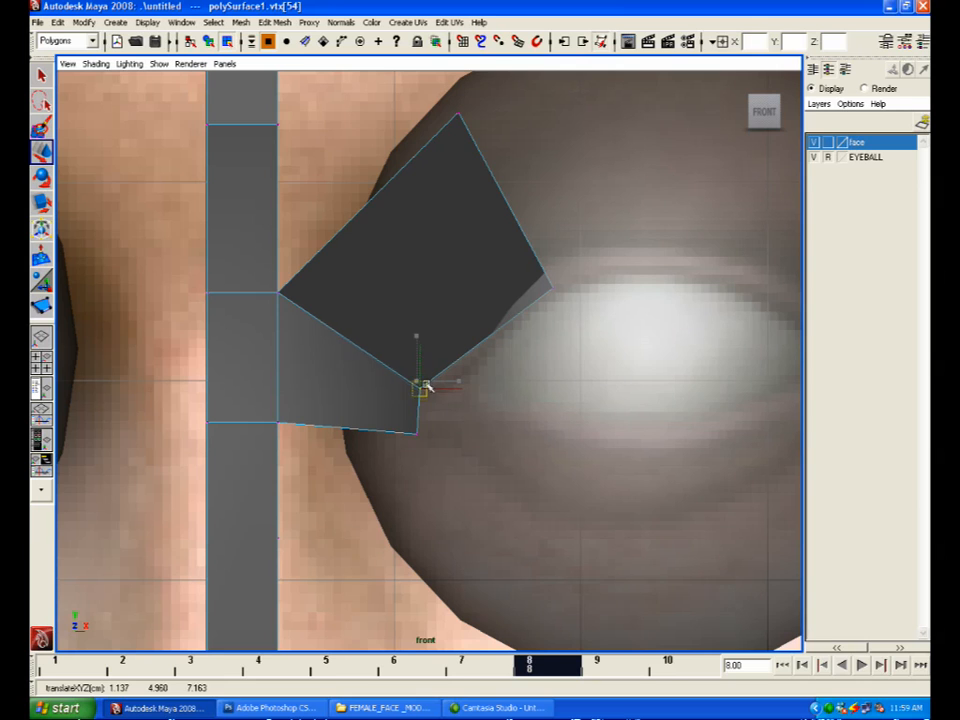
left_click(416, 432)
left_click_drag(416, 432, 421, 418)
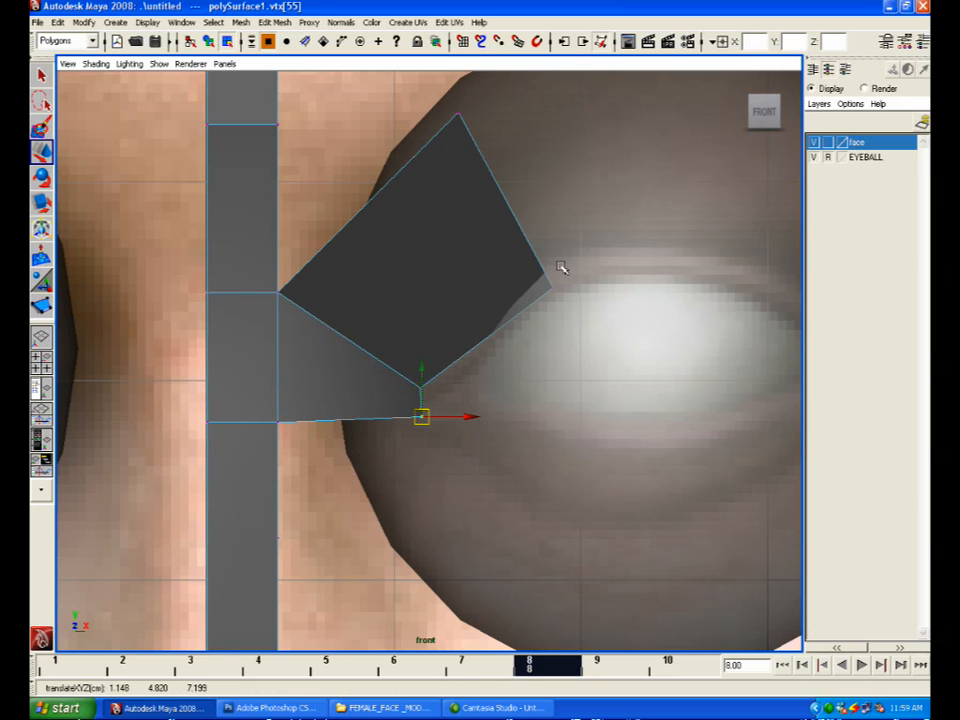
Step: Select the upper-lid vertex next to the eyeball in the perspective view
key("space")
key("space")
left_click_drag(600, 320, 490, 265, "alt")
middle_click_drag(490, 265, 709, 364, "alt")
scroll(467, 435, "up", 5)
left_click_drag(343, 311, 443, 427)
left_click_drag(446, 427, 262, 385, "alt")
left_click_drag(189, 397, 225, 392)
left_click_drag(300, 230, 338, 272)
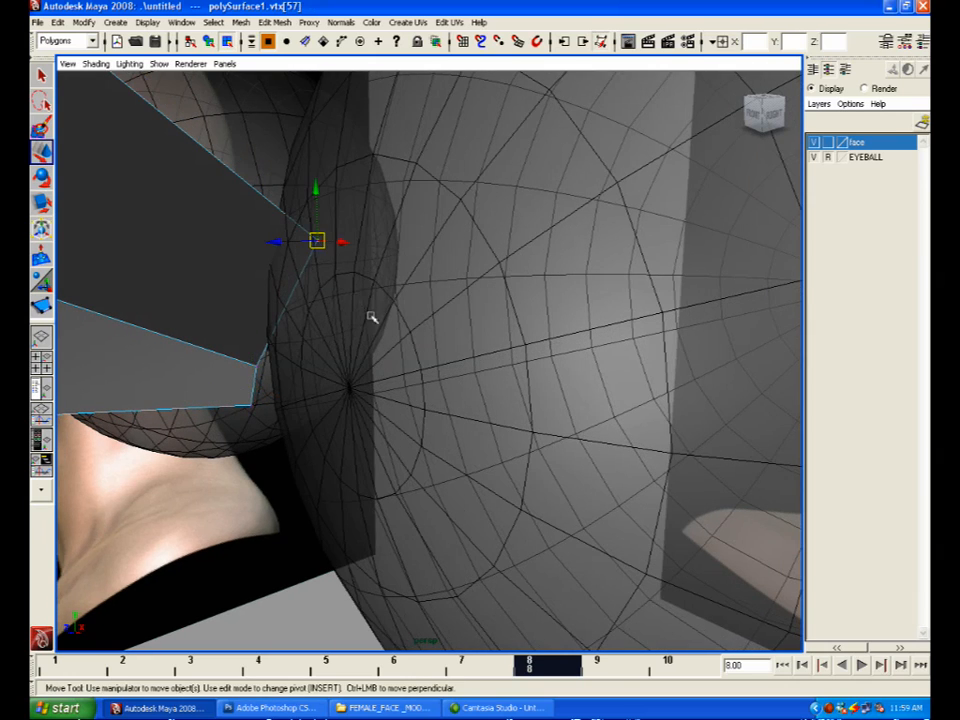
Step: Enable Wireframe on Shaded in the side view and pull the face's lid and brow-side vertices forward, clear of the eyeball
key("space")
key("space")
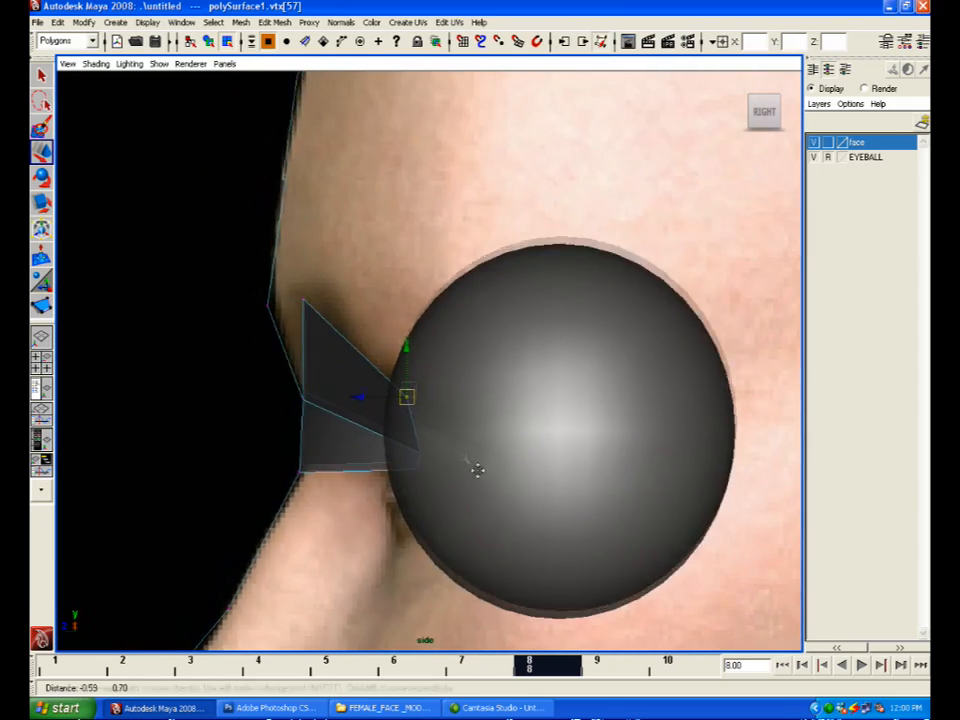
scroll(371, 402, "up", 3)
left_click(100, 63)
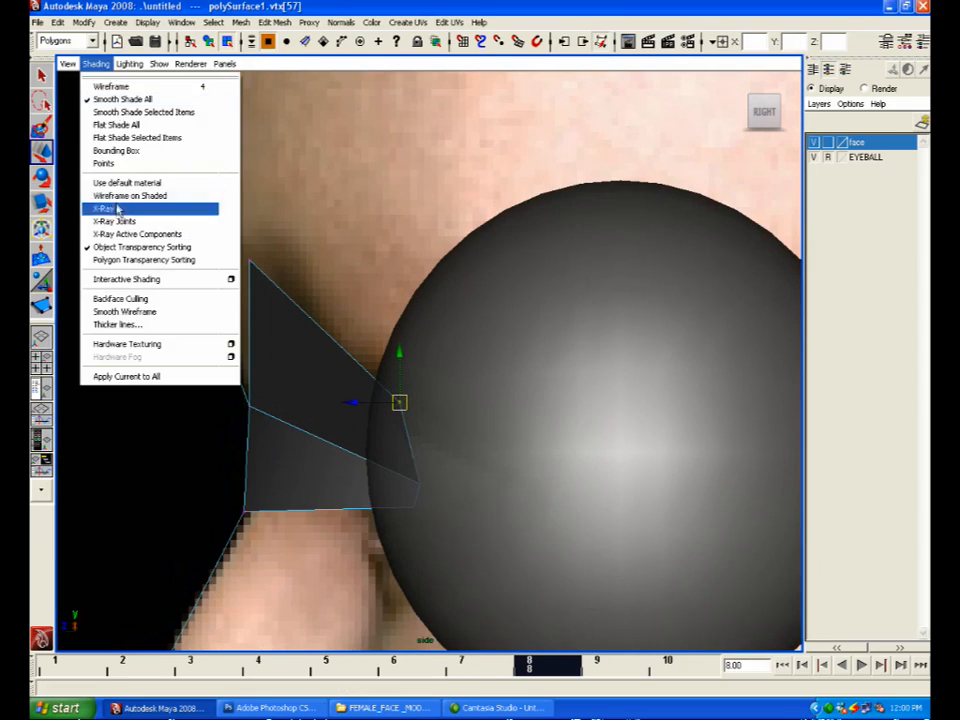
left_click(120, 195)
left_click_drag(400, 402, 363, 405)
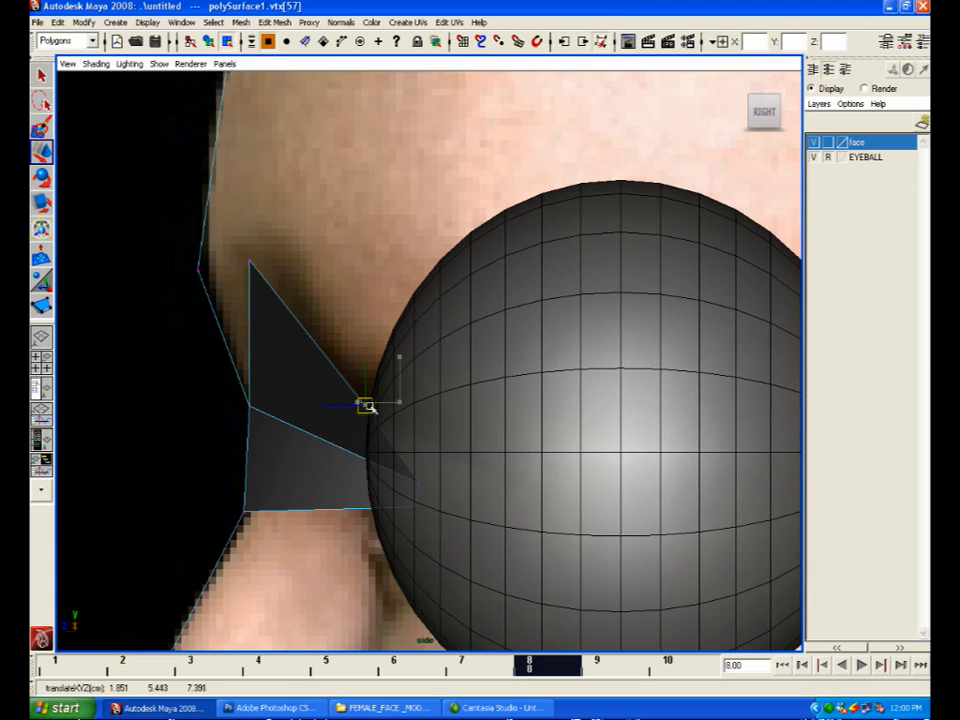
left_click(246, 253)
left_click_drag(251, 257, 229, 268)
left_click(361, 407)
left_click_drag(361, 407, 362, 410)
Step: Extrude the outer edge of the upper-lid face across the middle of the eyelid in the front view
key("space")
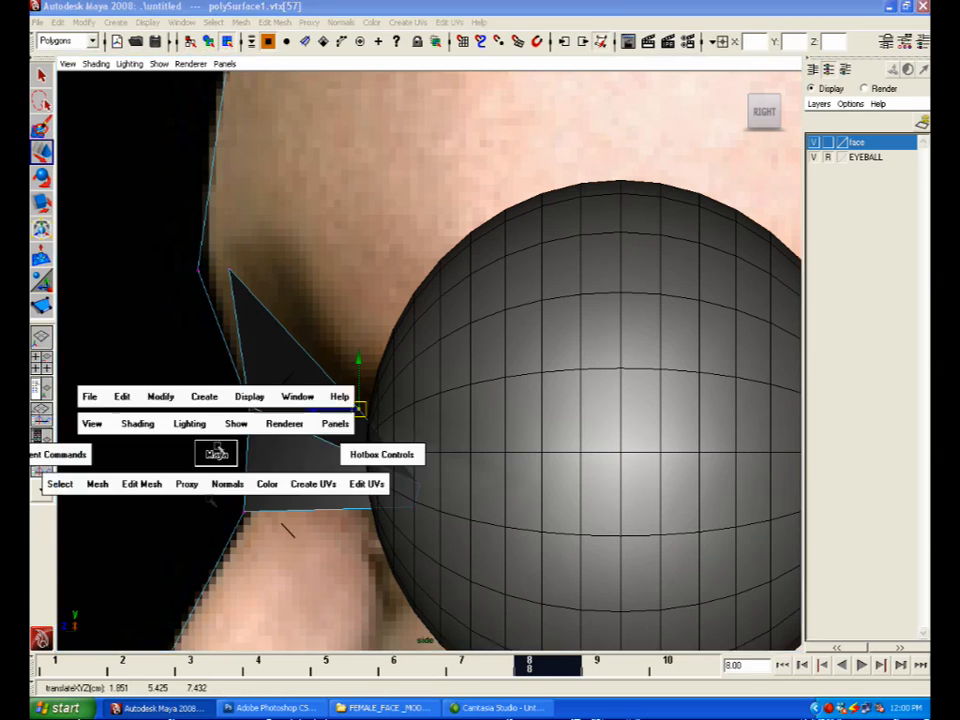
key("space")
scroll(449, 353, "up", 1)
right_click(531, 219)
right_click_drag(533, 204, 535, 173)
middle_click_drag(578, 249, 410, 278, "alt")
left_click(441, 214)
key("space")
left_click(186, 285)
left_click(201, 302)
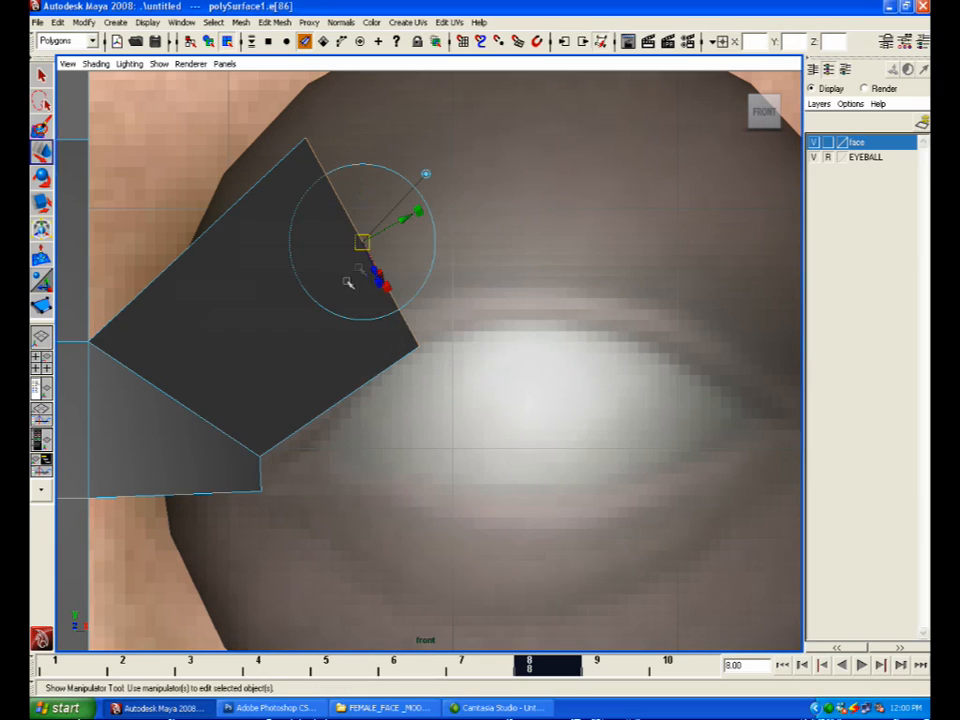
key("w")
left_click_drag(360, 242, 594, 210)
Step: Move the middle face's lower outer vertex inward onto the lid line and its upper outer vertex outward
right_click_drag(652, 320, 611, 317)
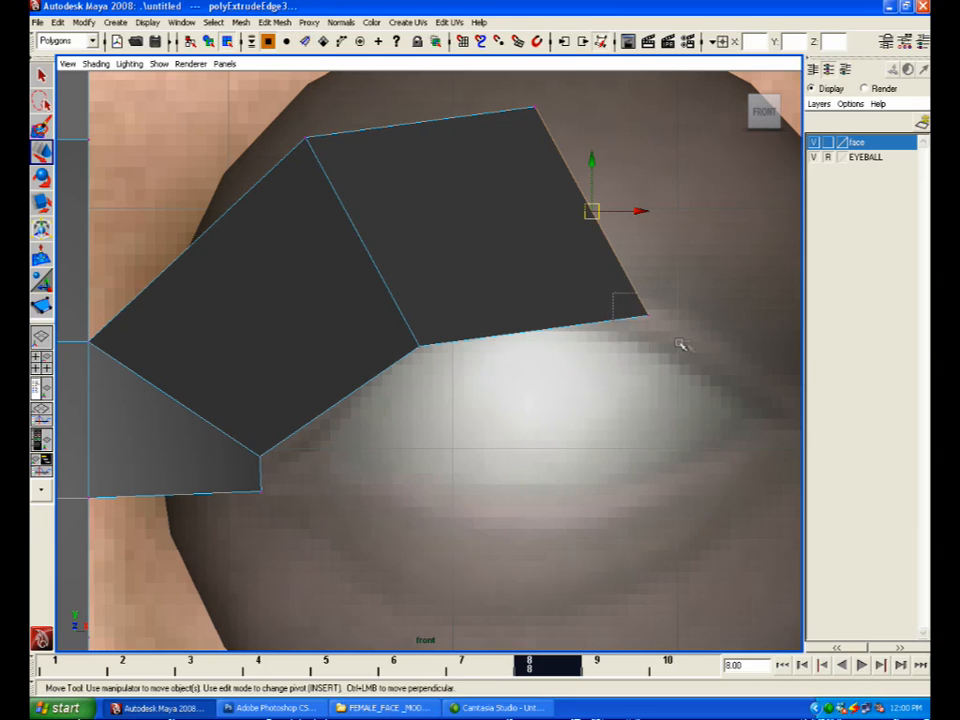
left_click_drag(645, 318, 606, 321)
left_click(533, 107)
left_click_drag(536, 108, 643, 118)
Step: Extrude the middle face's outer edge down and outward toward the outer corner of the eye
middle_click_drag(684, 226, 582, 231, "alt")
right_click_drag(523, 195, 521, 160)
left_click(528, 185)
key("space")
left_click(288, 255)
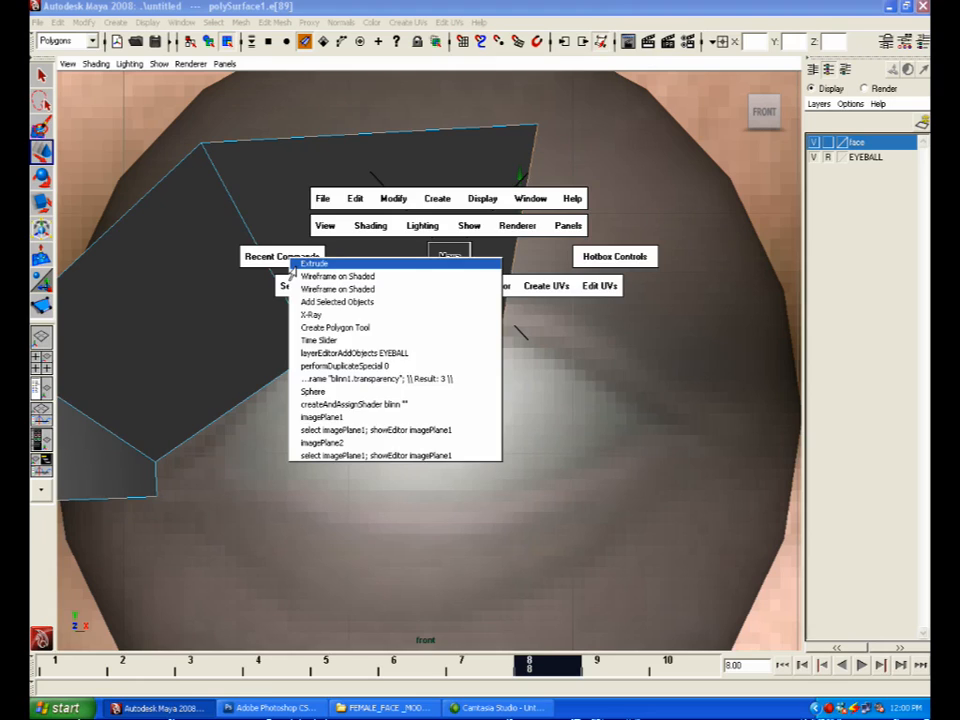
left_click(298, 265)
key("w")
left_click_drag(523, 230, 703, 317)
Step: Move the last face's upper outer vertex down beside the outer eye corner to narrow the face's end
right_click_drag(724, 216, 686, 217)
left_click(721, 217)
left_click_drag(721, 217, 752, 366)
middle_click_drag(778, 398, 637, 390, "alt")
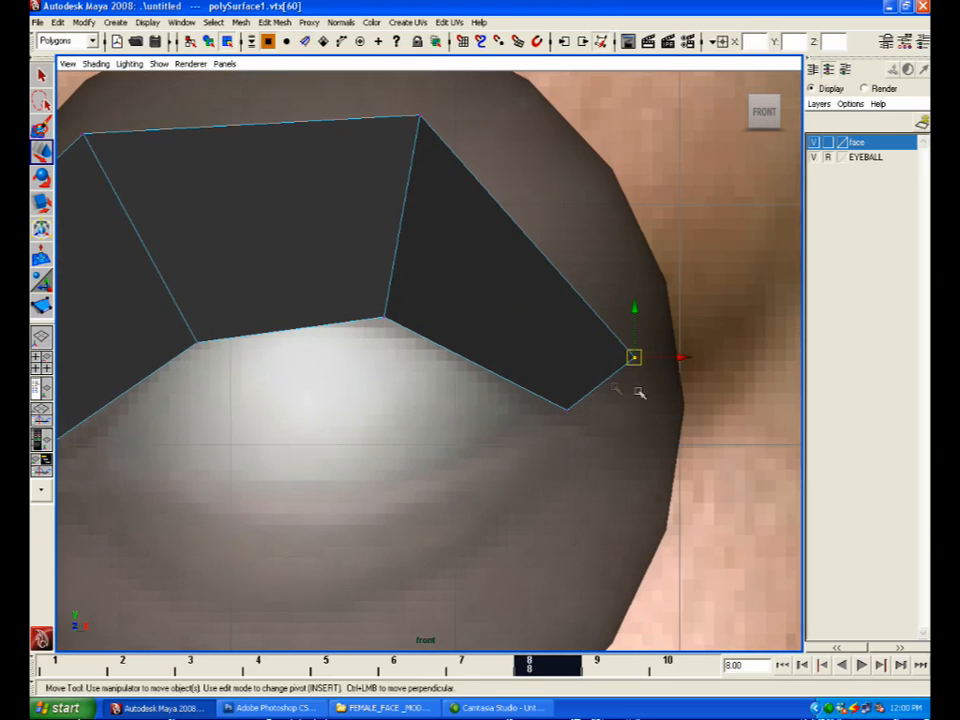
left_click_drag(634, 357, 647, 368)
left_click(615, 414)
left_click_drag(601, 327, 670, 387)
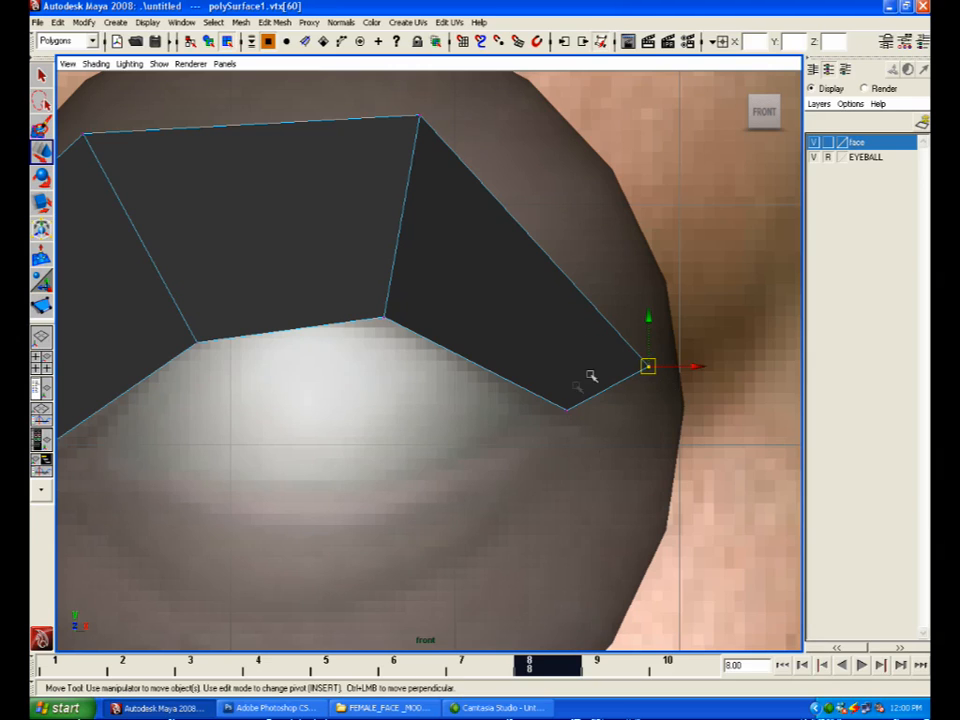
Step: Move the upper outer-corner vertex back toward the eyeball in the side view
scroll(339, 364, "down", 5)
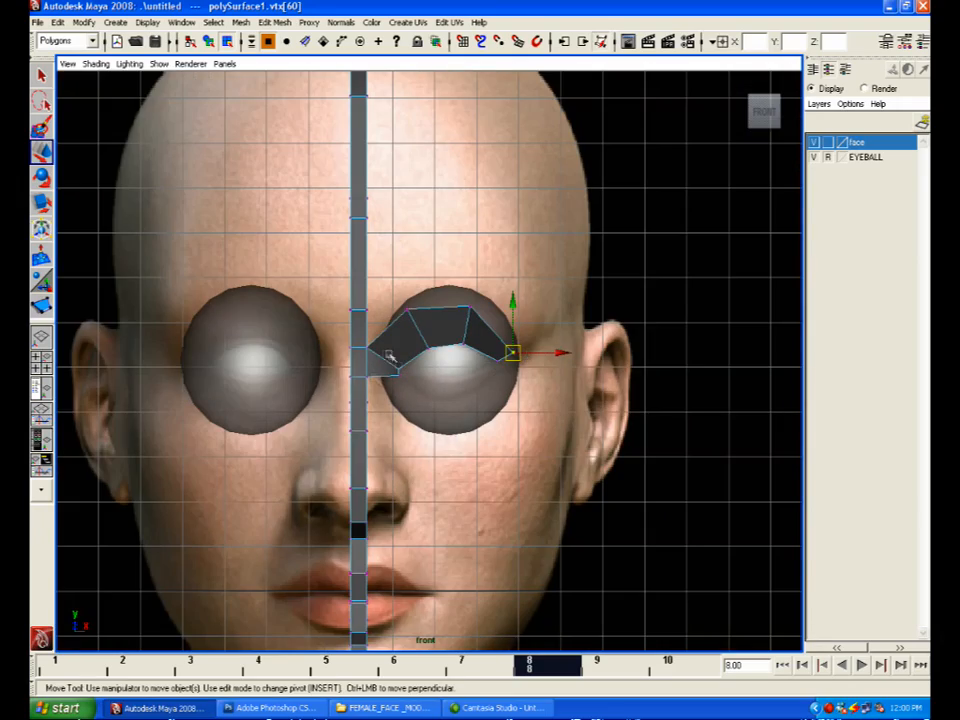
scroll(520, 385, "up", 5)
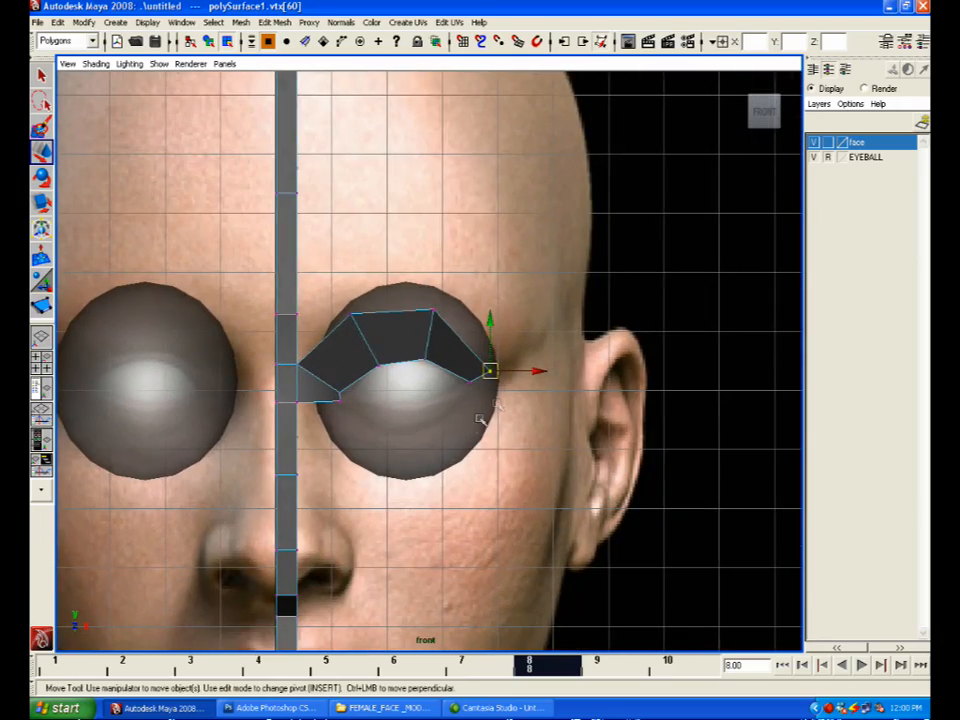
key("space")
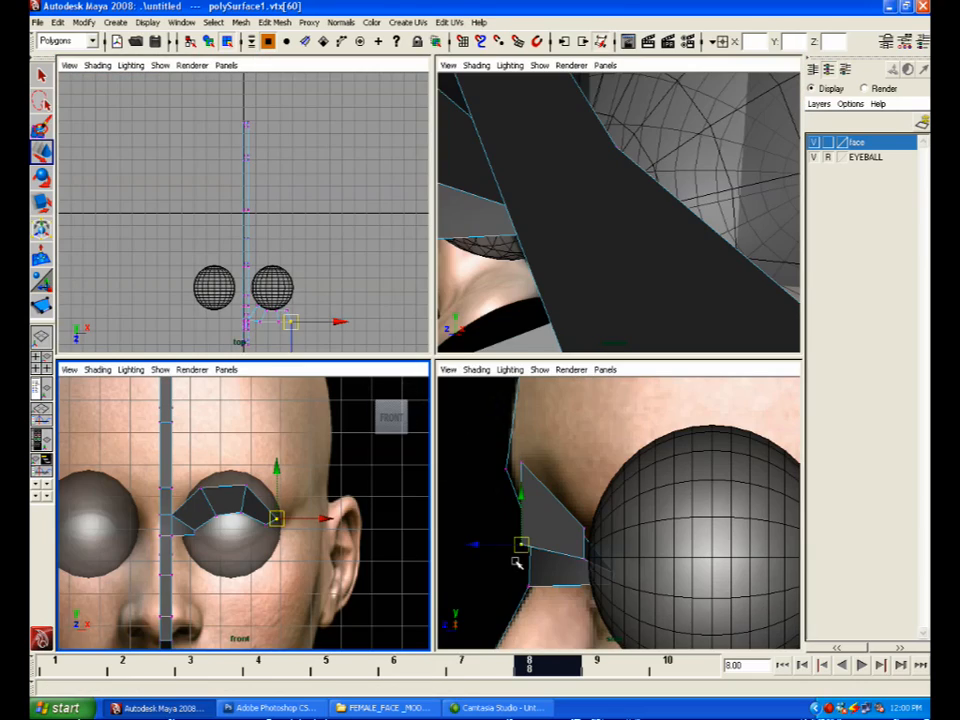
key("space")
left_click_drag(243, 430, 340, 406)
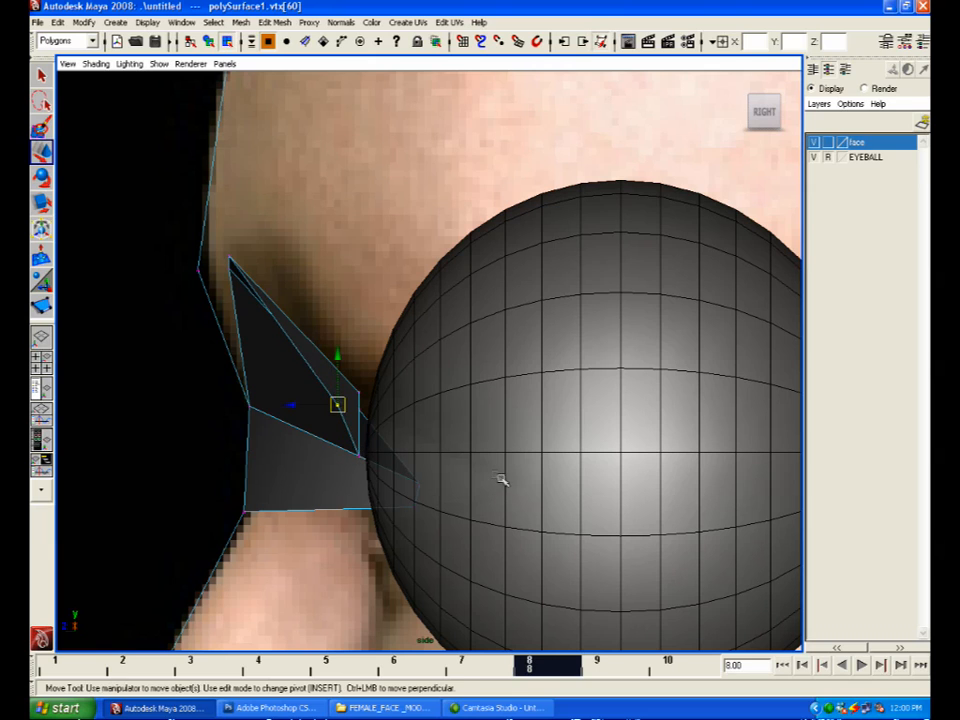
Step: At frame 10, move the end face's lower outer vertex back to the outer eye corner and its upper outer vertex above it in side view
left_click_drag(546, 664, 667, 664)
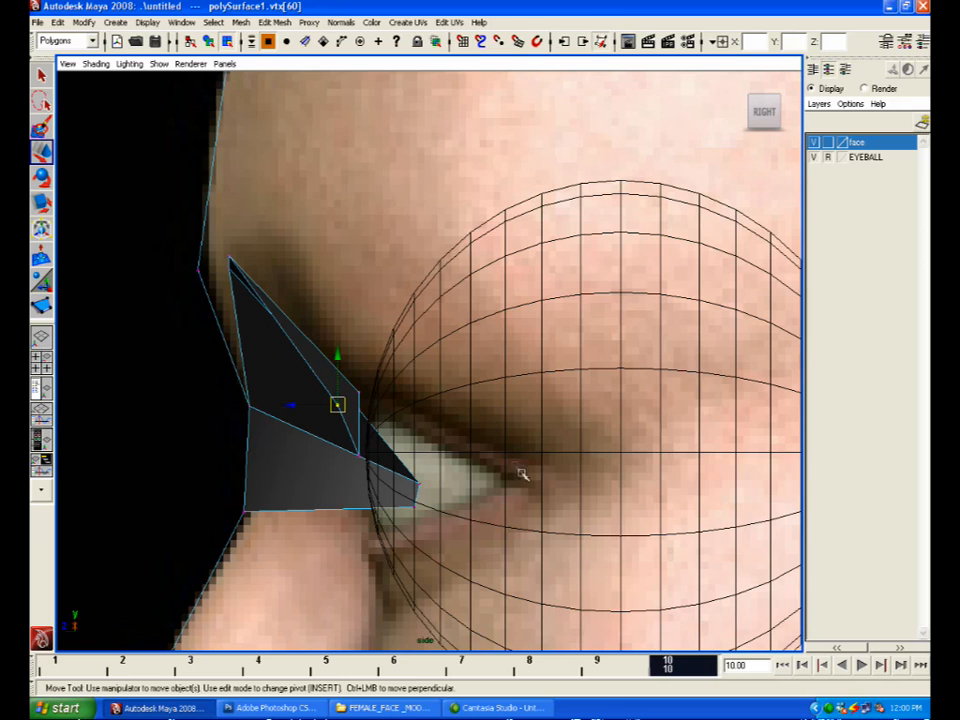
left_click(358, 455)
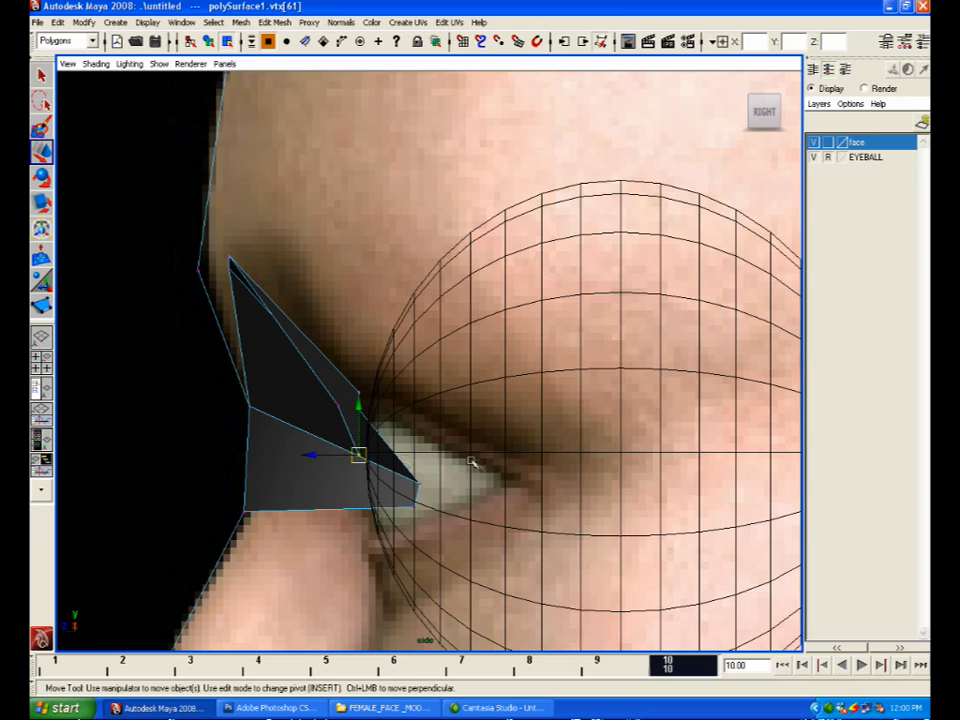
left_click_drag(360, 457, 506, 478)
left_click(338, 404)
left_click_drag(338, 404, 454, 372)
left_click(506, 477)
left_click_drag(508, 478, 520, 478)
left_click_drag(462, 382, 467, 385)
left_click_drag(455, 375, 487, 374)
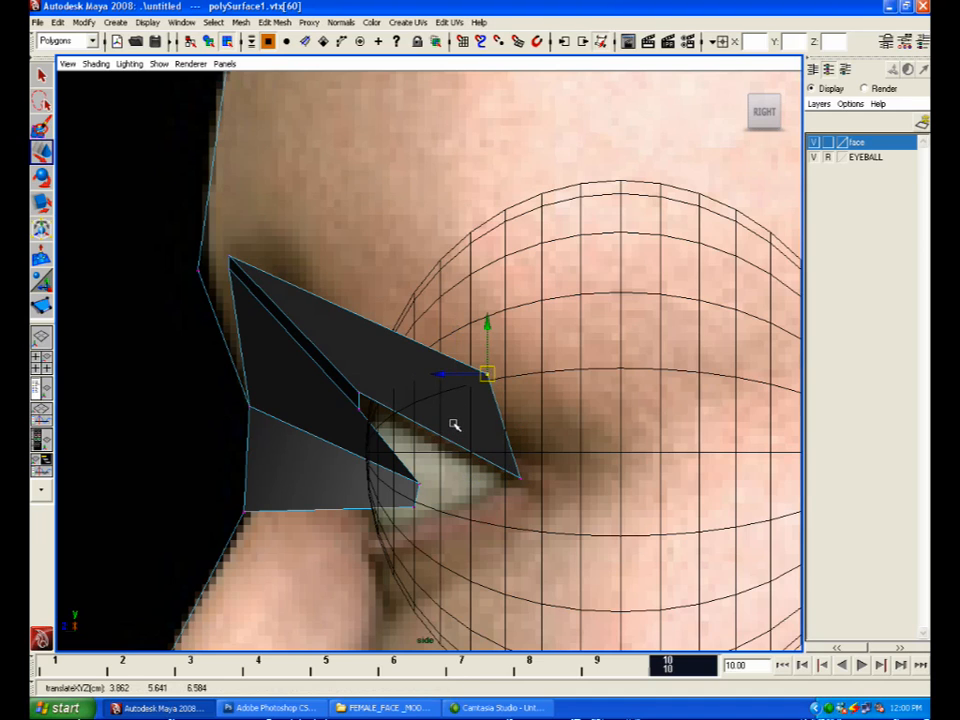
Step: Fit the end face's outer-corner vertices closer to the eyeball's surface, working from below in the perspective view
key("alt+v")
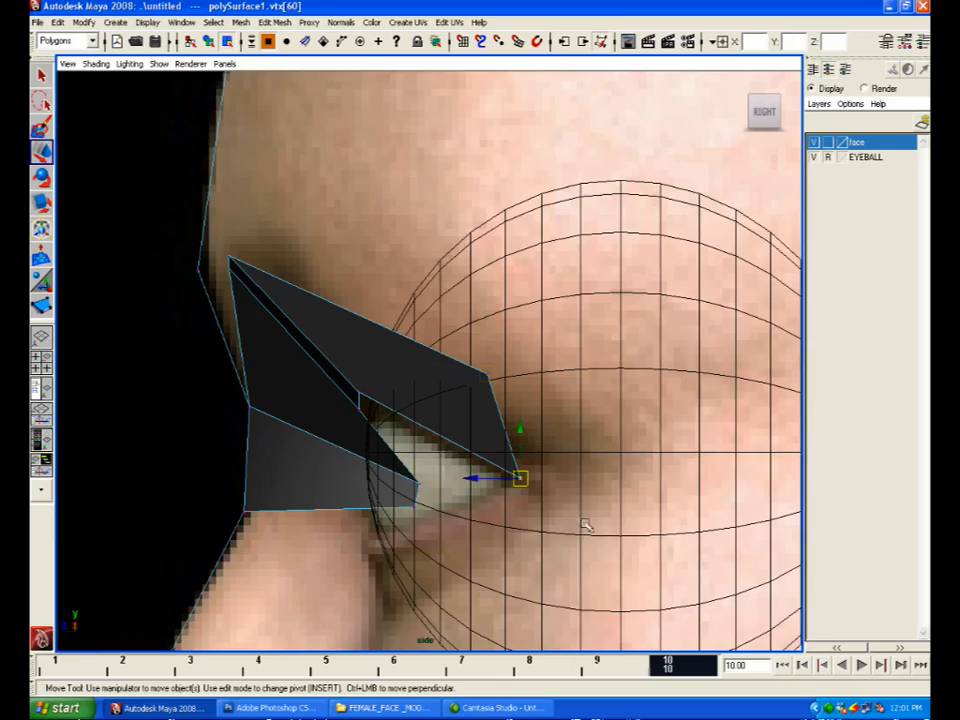
key("space")
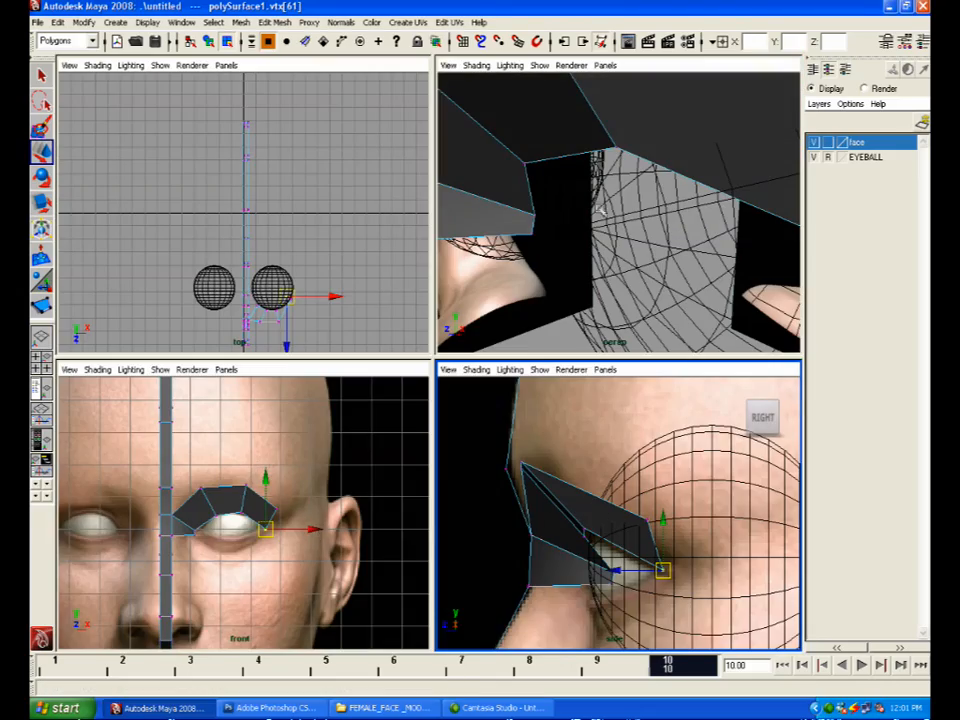
key("space")
scroll(590, 240, "down", 3)
mouse_move(587, 251)
left_mouse_down("alt")
mouse_move(740, 300)
mouse_move(700, 360)
left_mouse_up("alt")
key("alt+v")
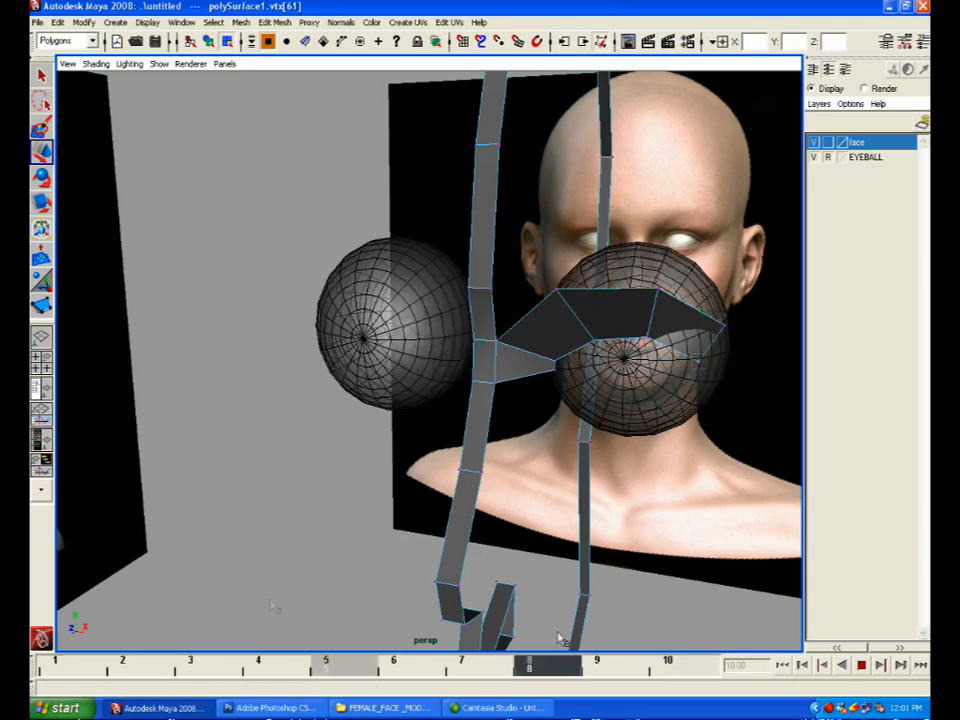
left_click_drag(317, 450, 491, 229, "alt")
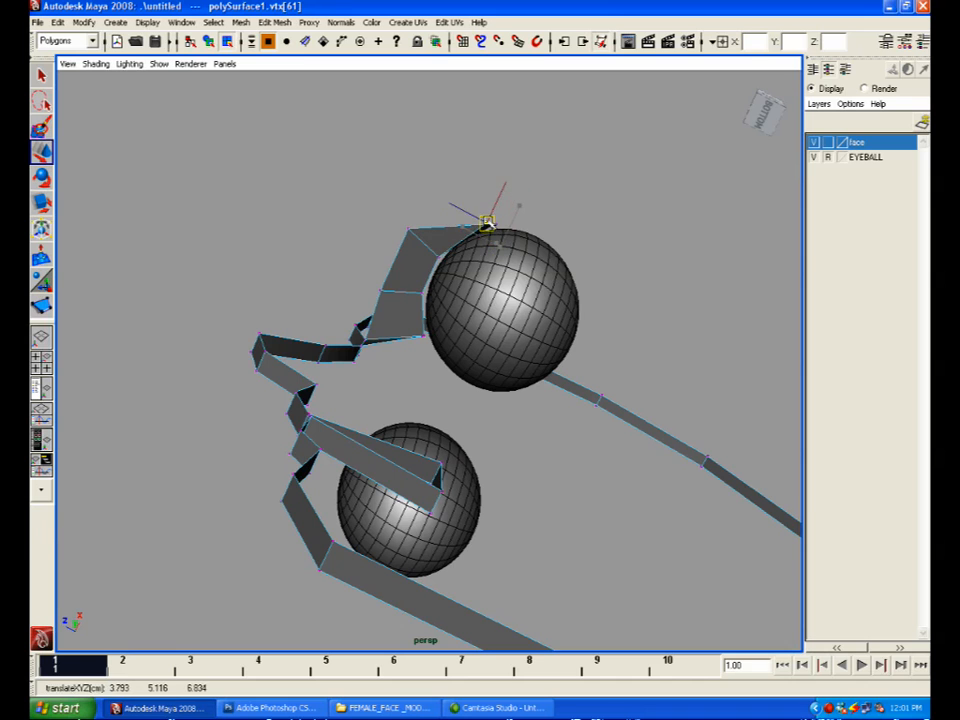
left_click(574, 250)
scroll(538, 243, "up", 5)
middle_click_drag(538, 243, 497, 476, "alt")
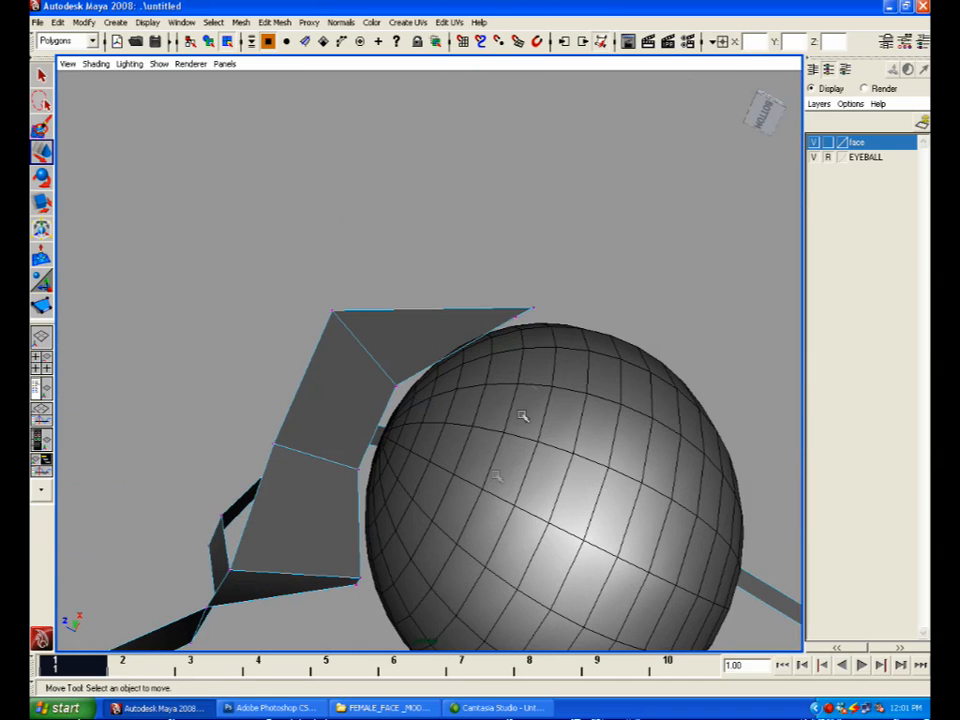
left_click(528, 306)
mouse_move(526, 305)
left_mouse_down()
mouse_move(521, 283)
mouse_move(511, 315)
left_mouse_up()
left_click_drag(502, 266, 522, 285)
left_click(564, 320)
Step: Move the middle face's two lower vertices slightly toward the front of the eyeball
mouse_move(565, 323)
left_mouse_down("alt")
mouse_move(587, 384)
mouse_move(679, 366)
mouse_move(596, 360)
mouse_move(572, 336)
left_mouse_up("alt")
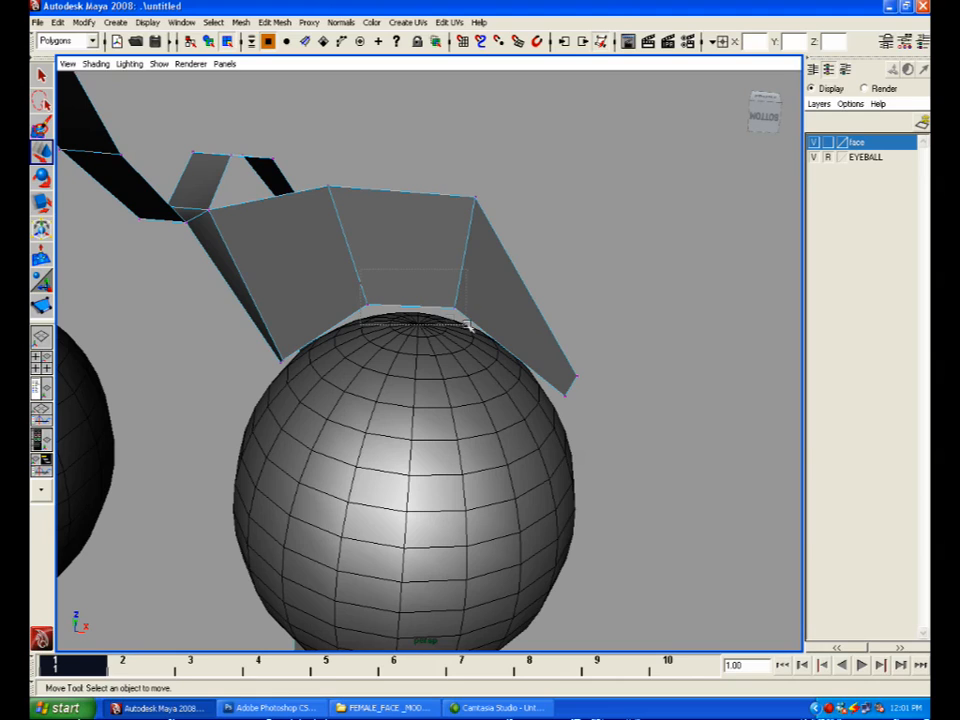
left_click(418, 300)
left_click_drag(418, 267, 417, 268)
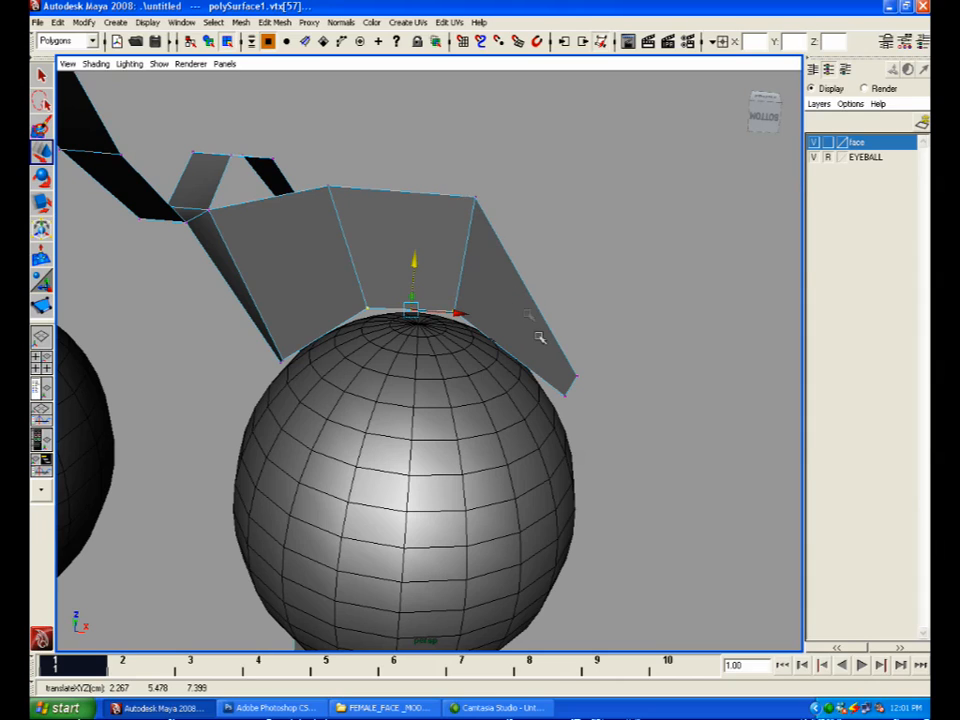
Step: Shift the edge shared by the middle and end faces outward in the front view
left_click_drag(445, 178, 493, 316)
key("space")
key("space")
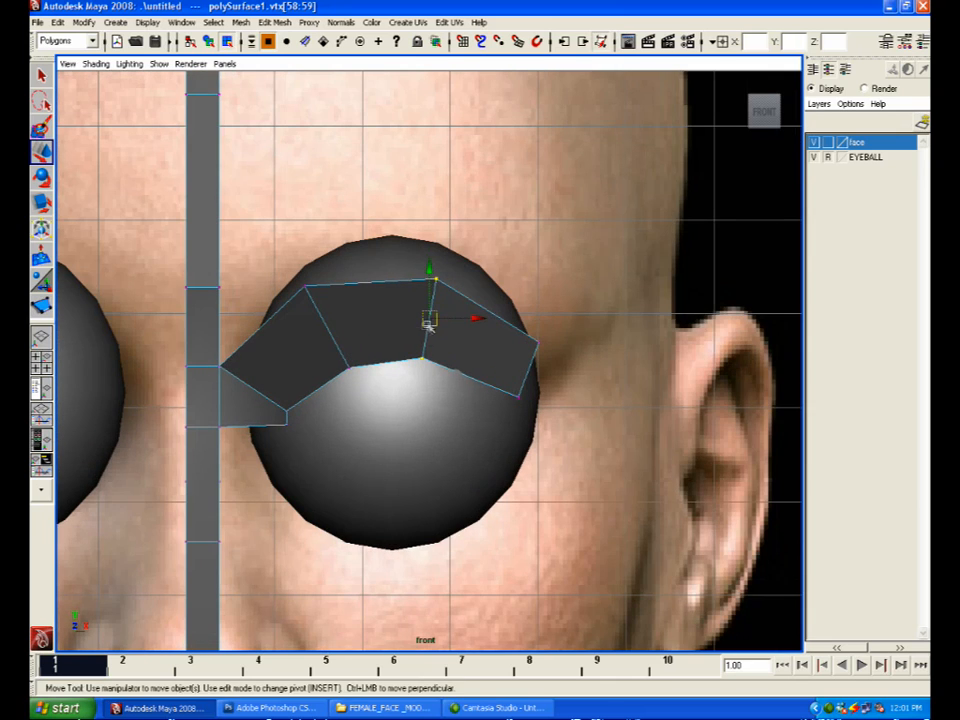
left_click_drag(428, 322, 461, 324)
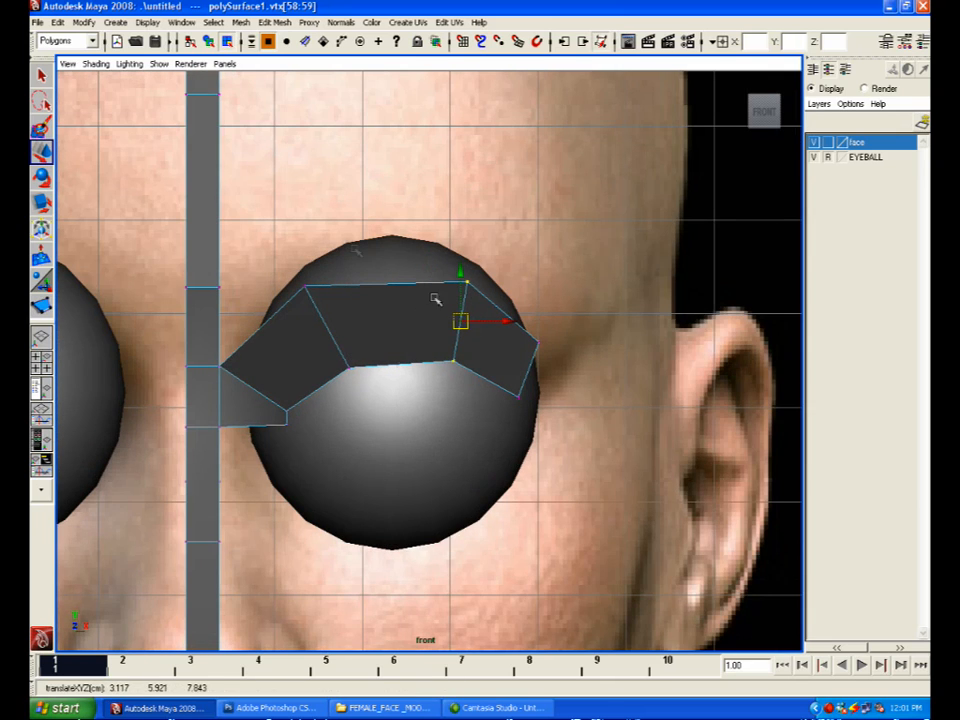
Step: Go to frame 10 to see through the eyeball and enable Wireframe on Shaded in the front view
left_click(309, 645)
left_click_drag(309, 671, 842, 678)
scroll(467, 401, "up", 1)
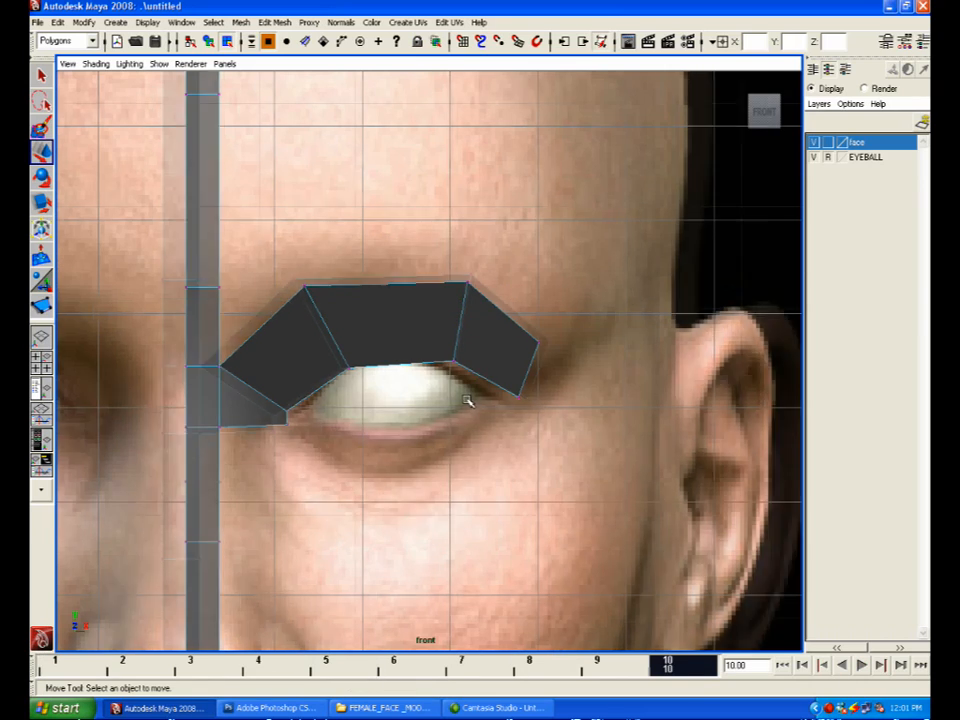
scroll(467, 401, "up", 1)
left_click(96, 63)
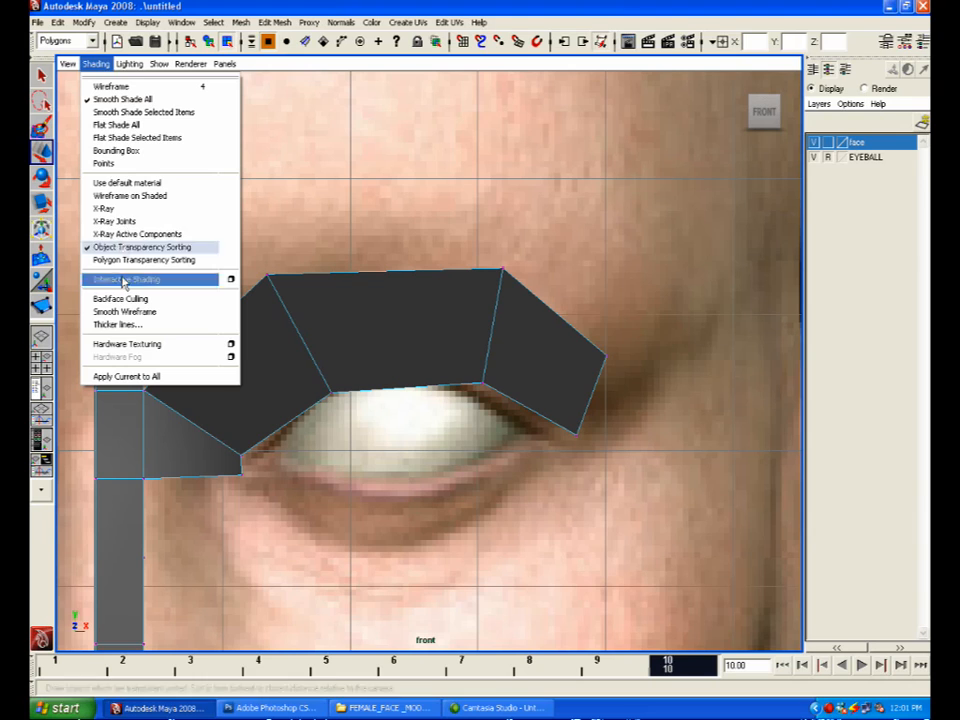
left_click(125, 196)
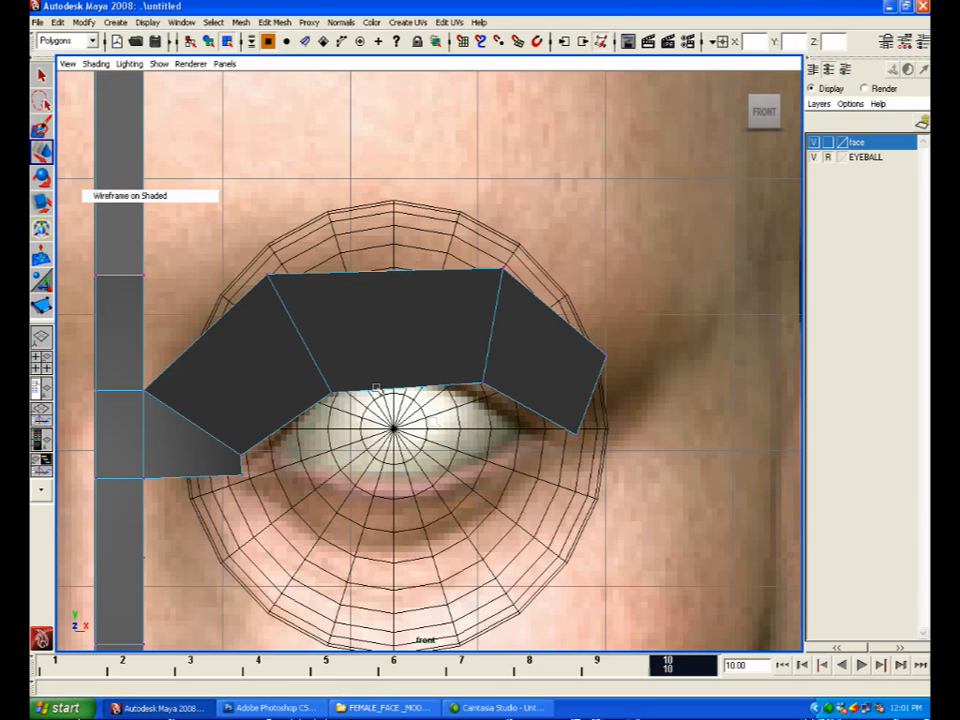
Step: Adjust the middle and end faces' vertices in the front view to follow the upper eyelid line
left_click(482, 388)
left_click(330, 386)
left_click_drag(484, 254, 510, 266)
mouse_move(563, 422)
left_mouse_down()
mouse_move(591, 456)
mouse_move(556, 437)
left_mouse_up()
Step: Move the upper outer-corner vertex straight down beside the outer eye corner to narrow the end face
left_click(604, 357)
left_click_drag(606, 360, 610, 449)
scroll(630, 407, "up", 3)
scroll(230, 257, "down", 3)
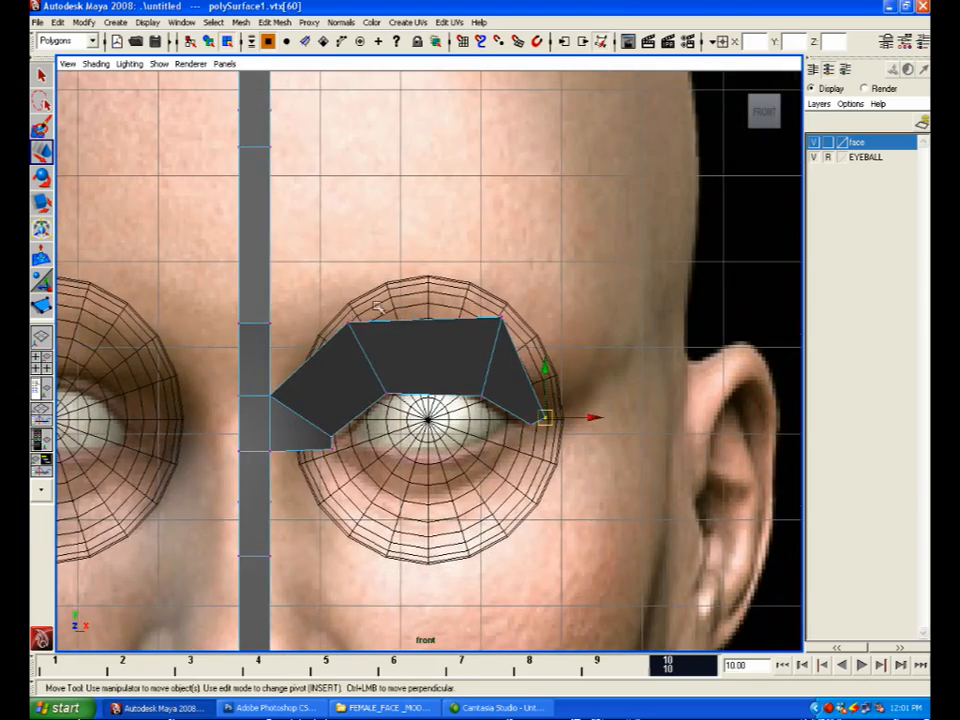
scroll(611, 437, "up", 3)
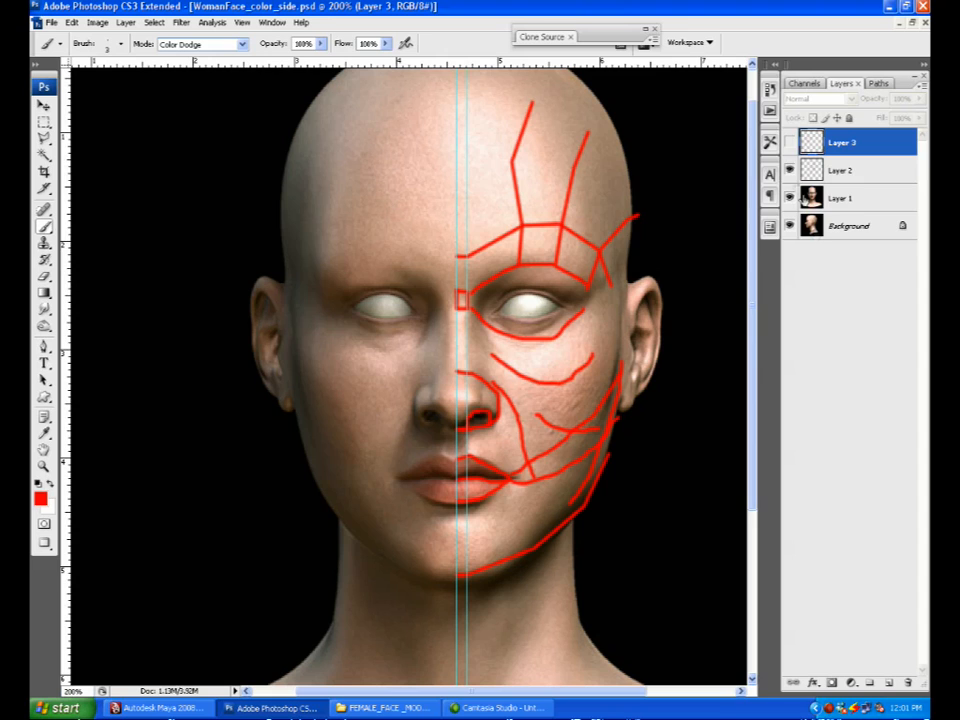
Step: Switch to Photoshop and hide the red guide lines on Layer 2, leaving Layer 3 hidden too
left_click(789, 142)
left_click(789, 142)
left_click(789, 170)
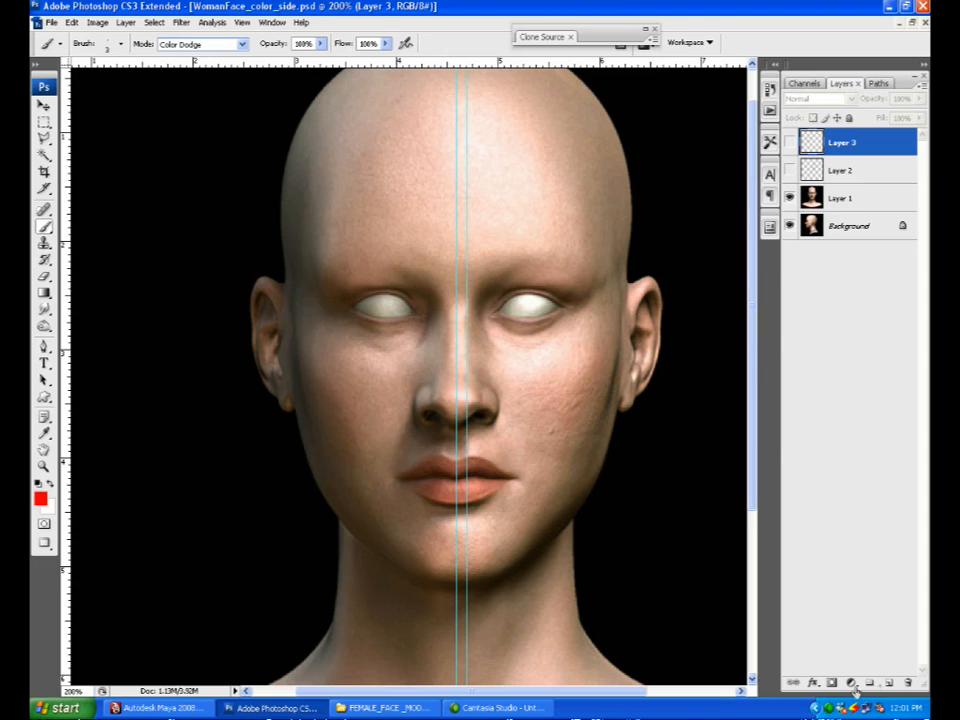